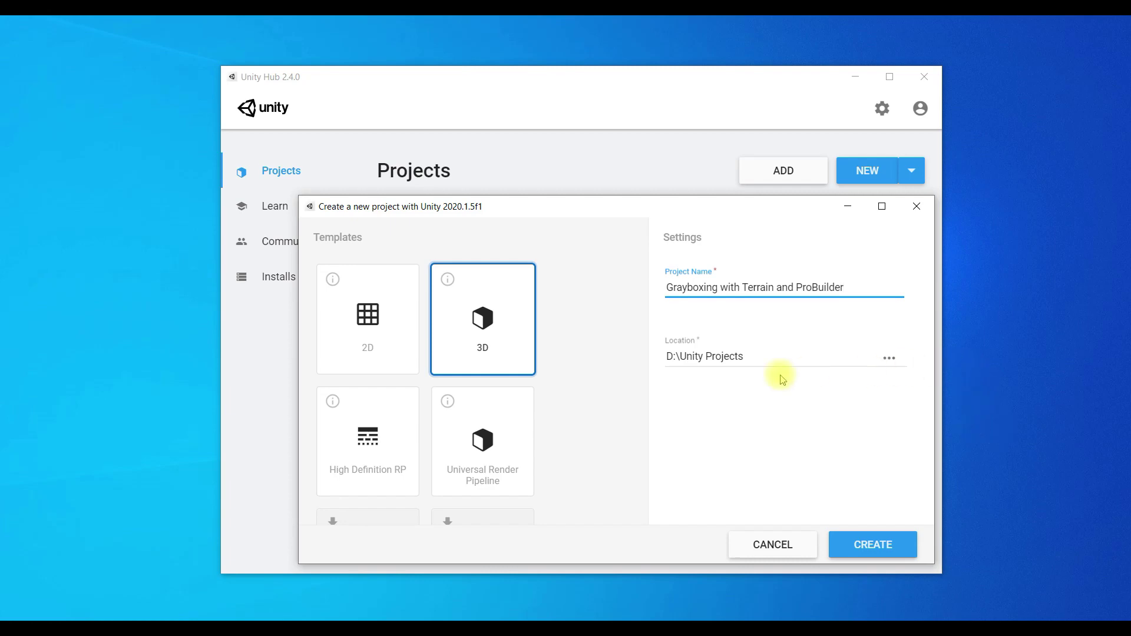
- Create a new 3D project named "Grayboxing with Terrain and ProBuilder" in D:\Unity Projects
click(499, 332)
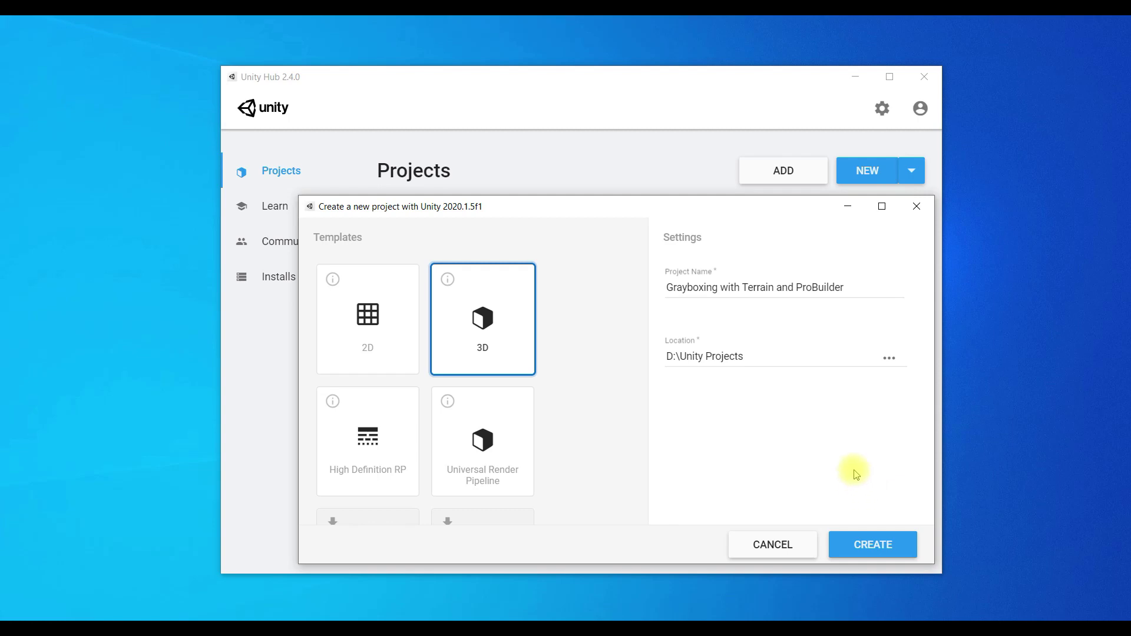
click(902, 547)
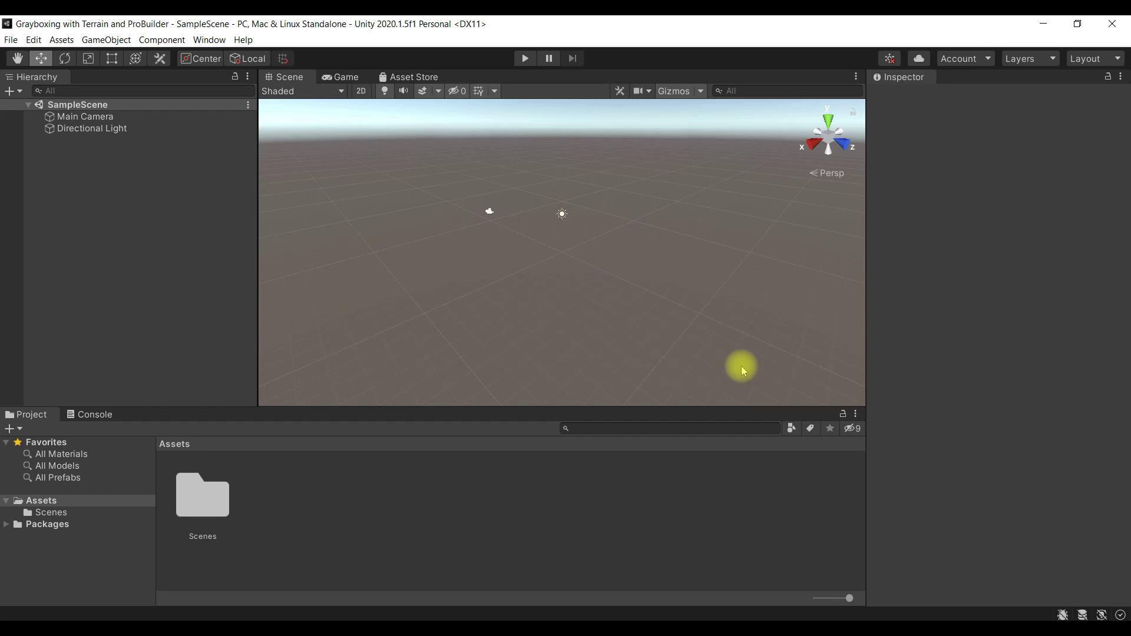
- Add a 3D Terrain object to SampleScene
key(F10)
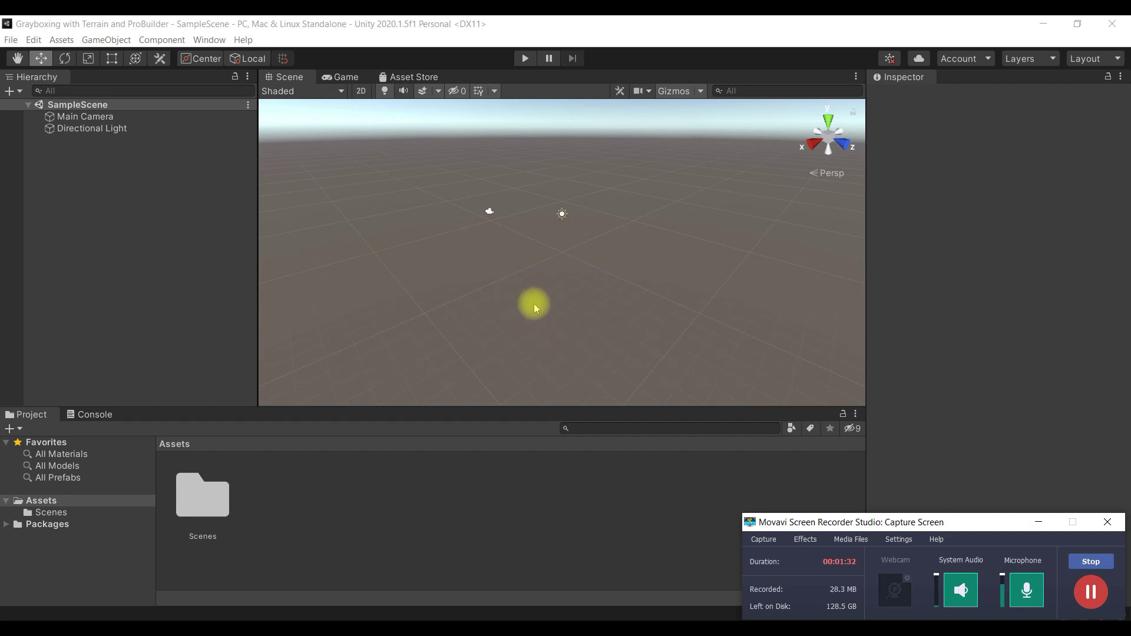
click(122, 189)
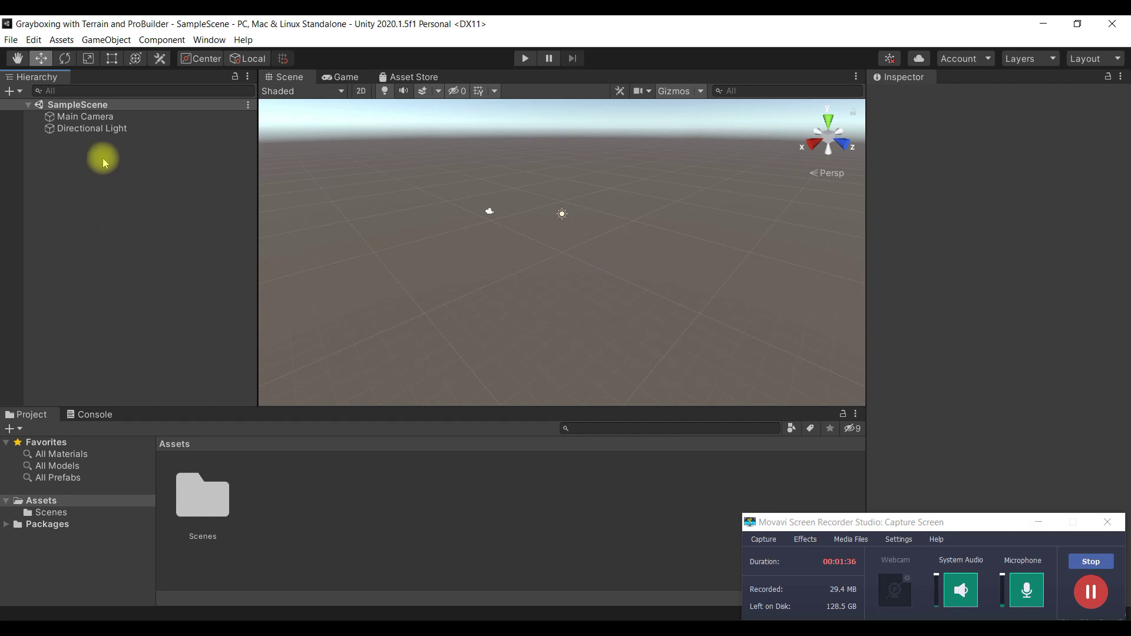
right_click(110, 199)
right_click(91, 186)
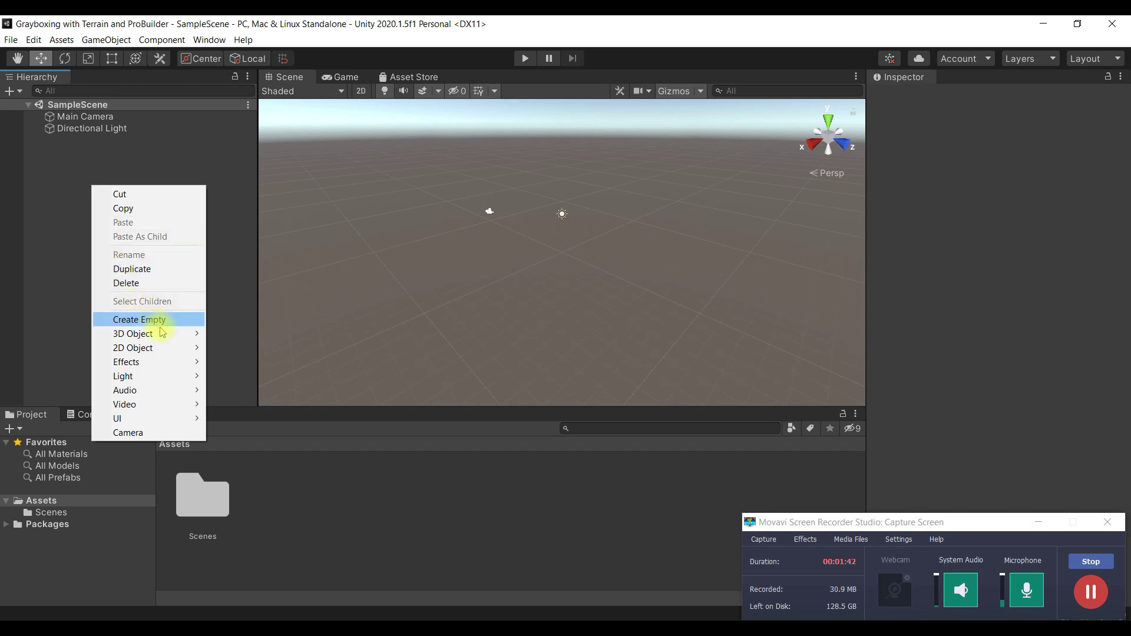
mouse_move(156, 333)
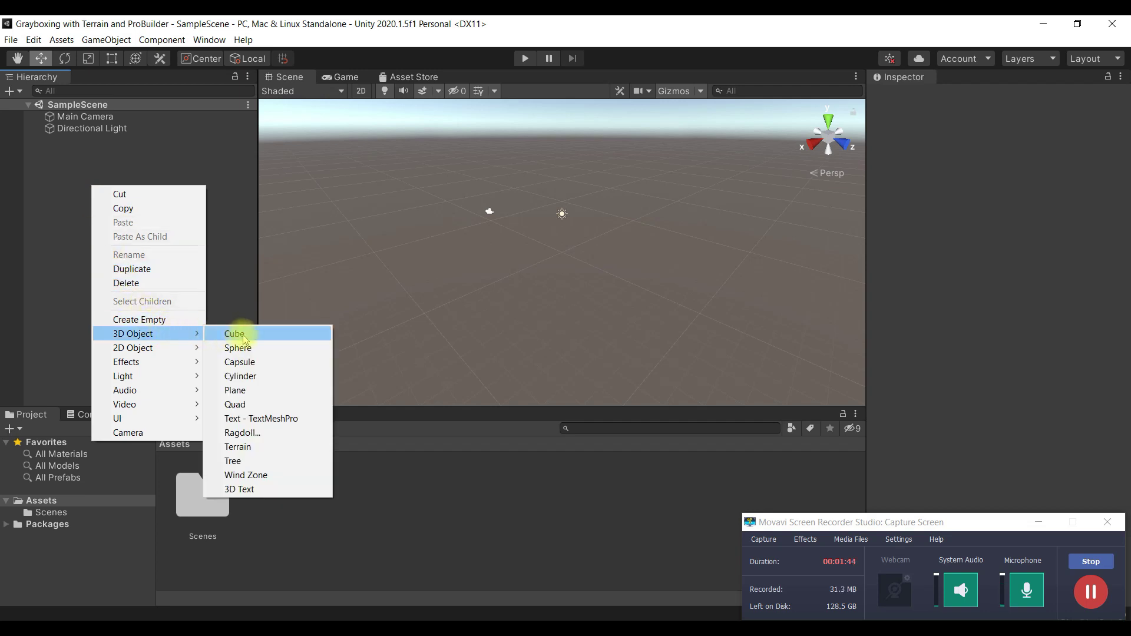
click(274, 447)
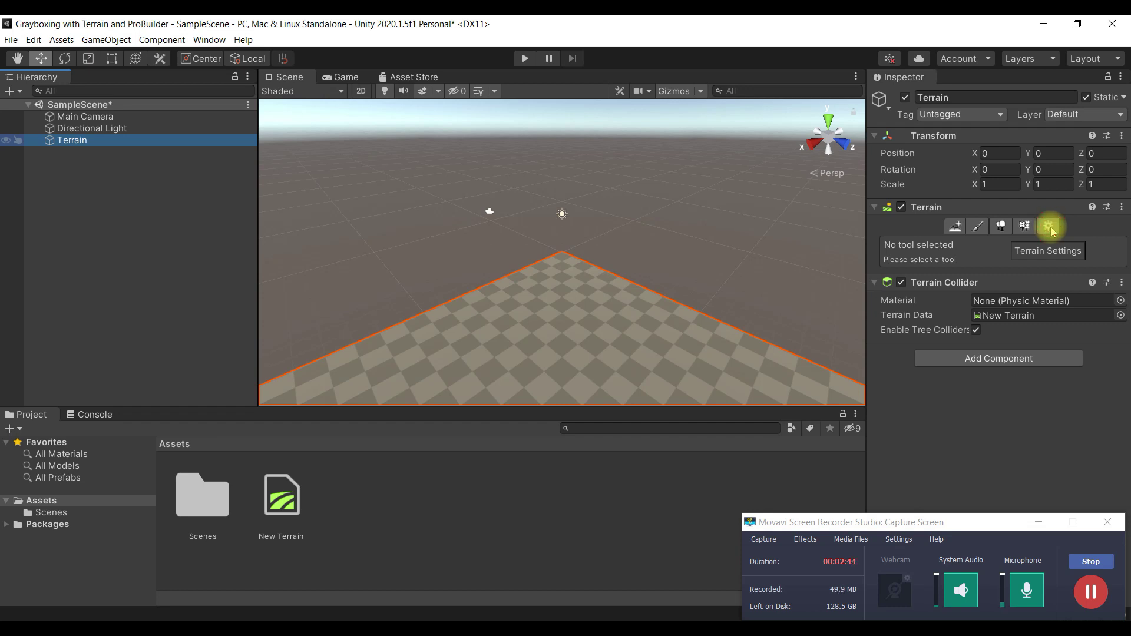
- Open the terrain's settings and look through them to find the Mesh Resolution values
click(1050, 228)
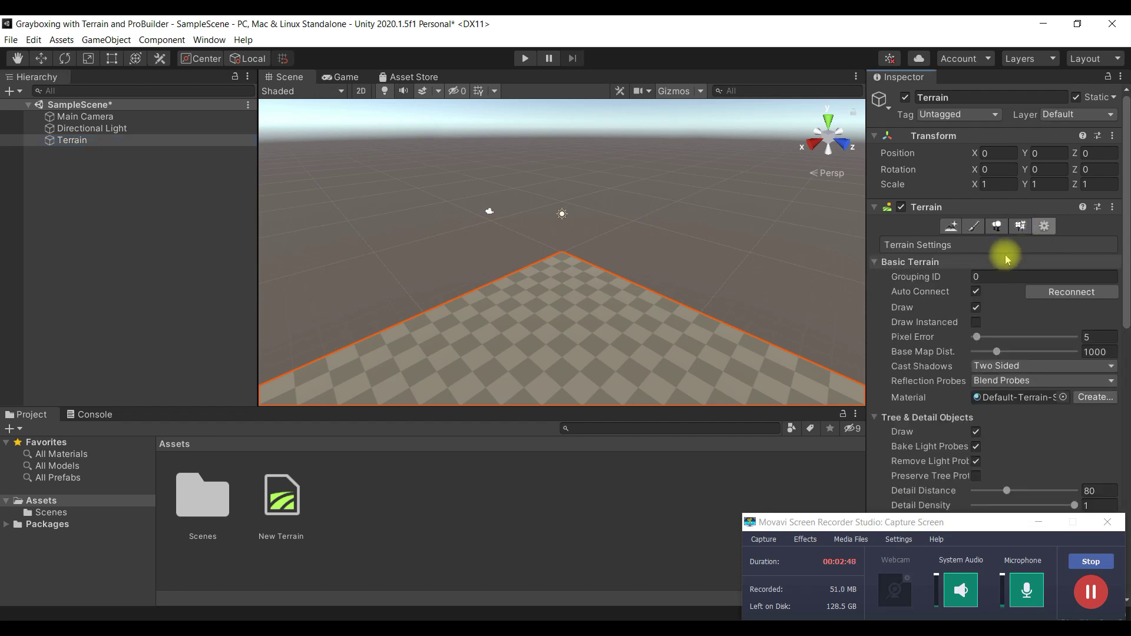
scroll(993, 289, down, 10)
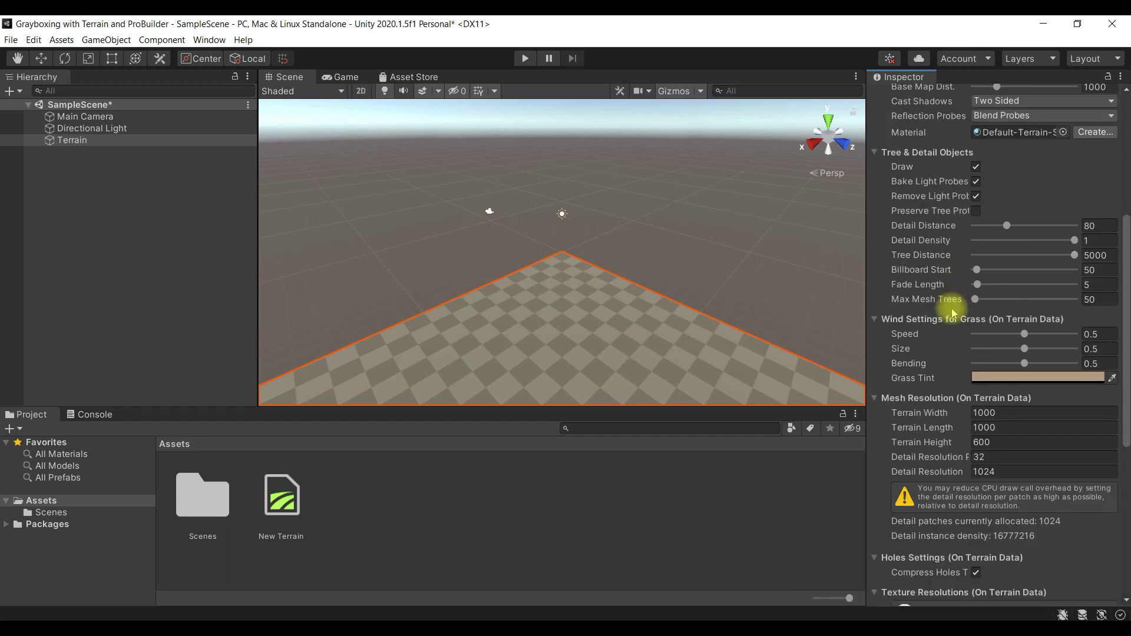
mouse_move(936, 307)
scroll(936, 306, down, 4)
scroll(936, 306, up, 8)
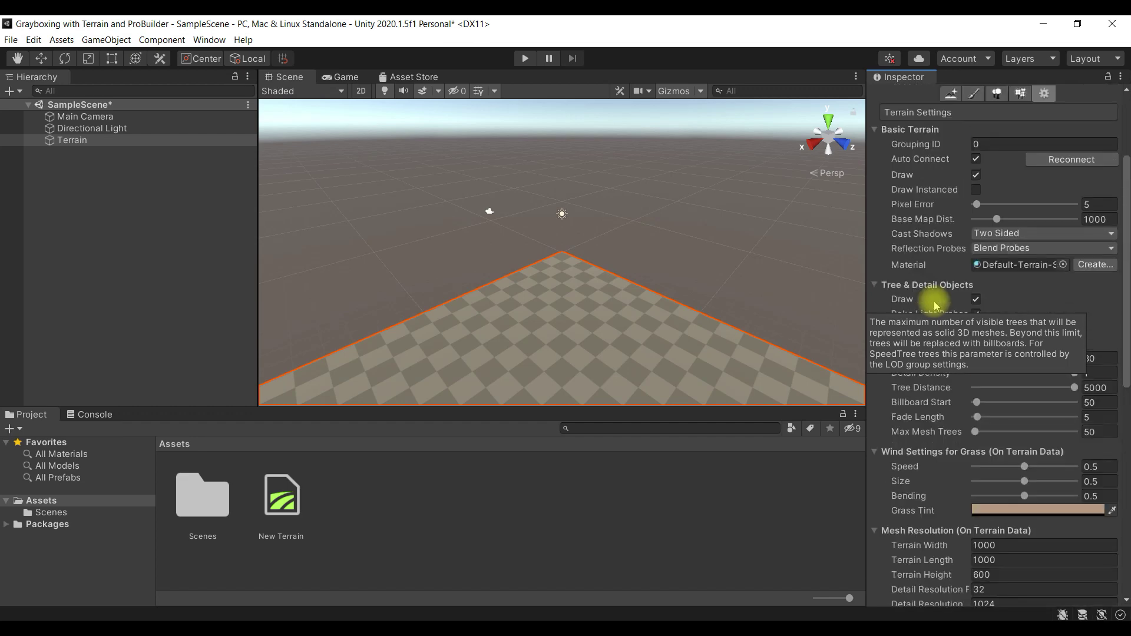
scroll(936, 306, down, 5)
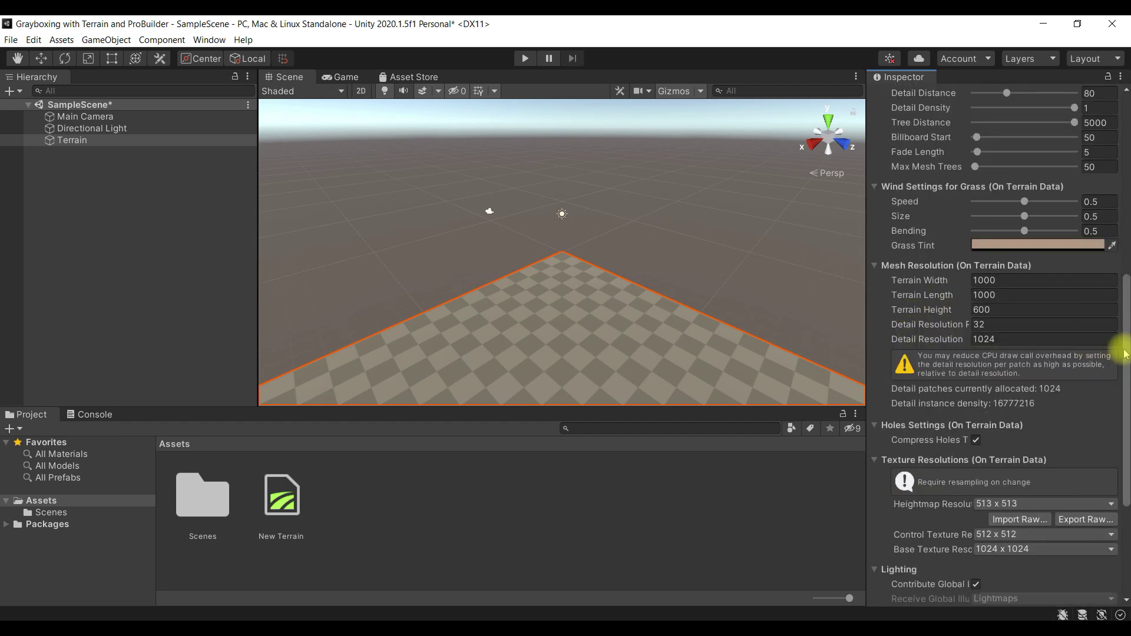
scroll(1124, 327, up, 1)
drag(1124, 327, 1124, 316)
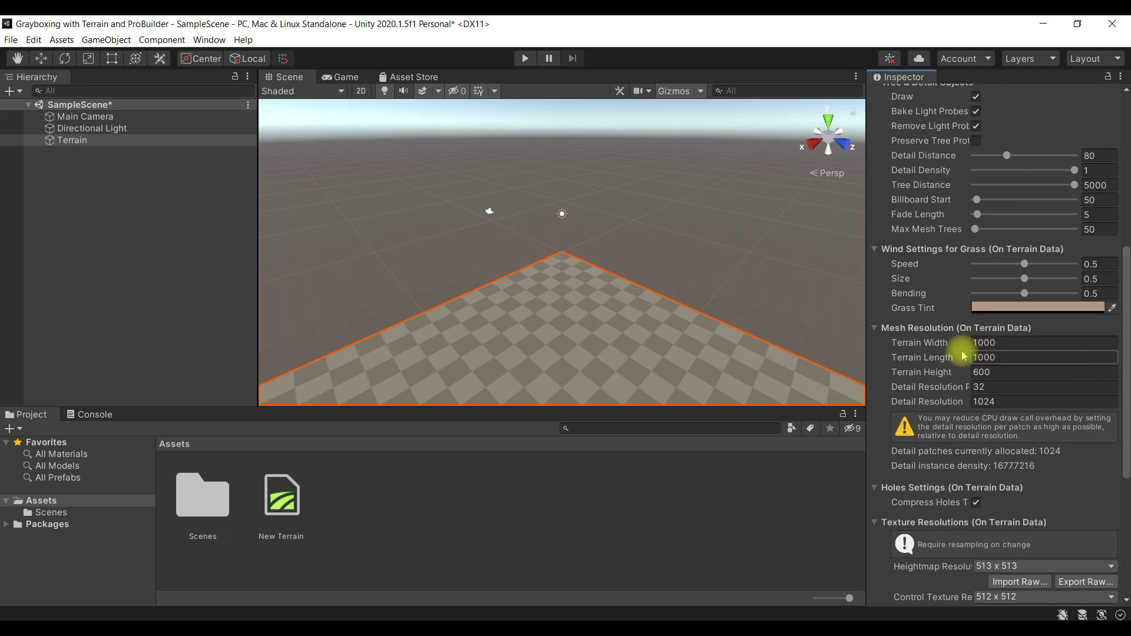
- Examine the terrain's width setting and its full extent in the scene from above
click(996, 342)
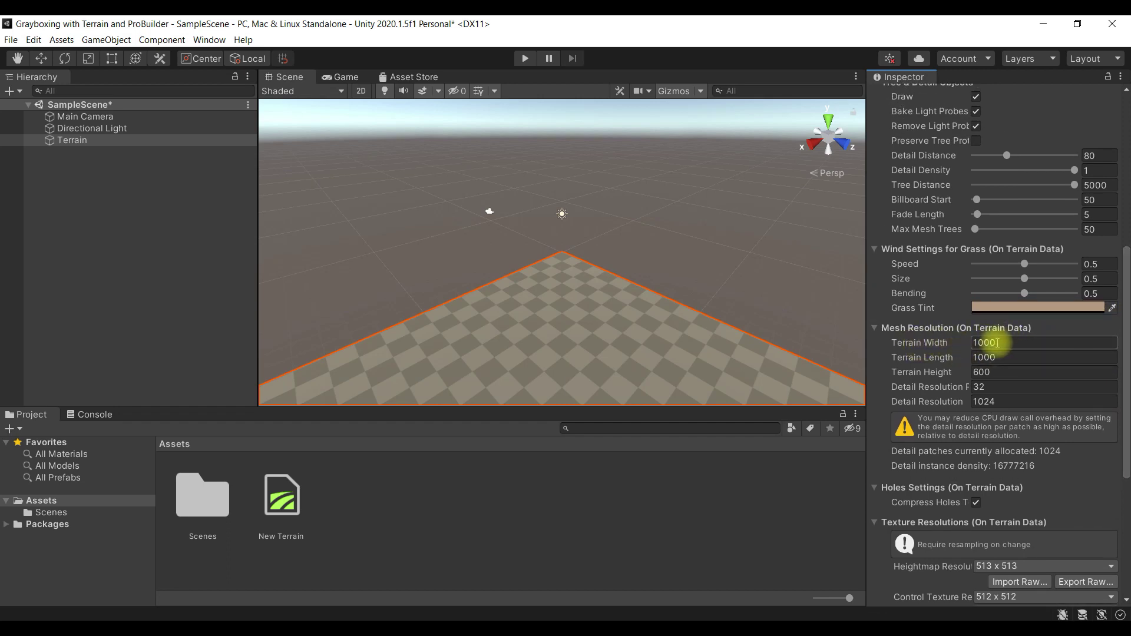
click(918, 345)
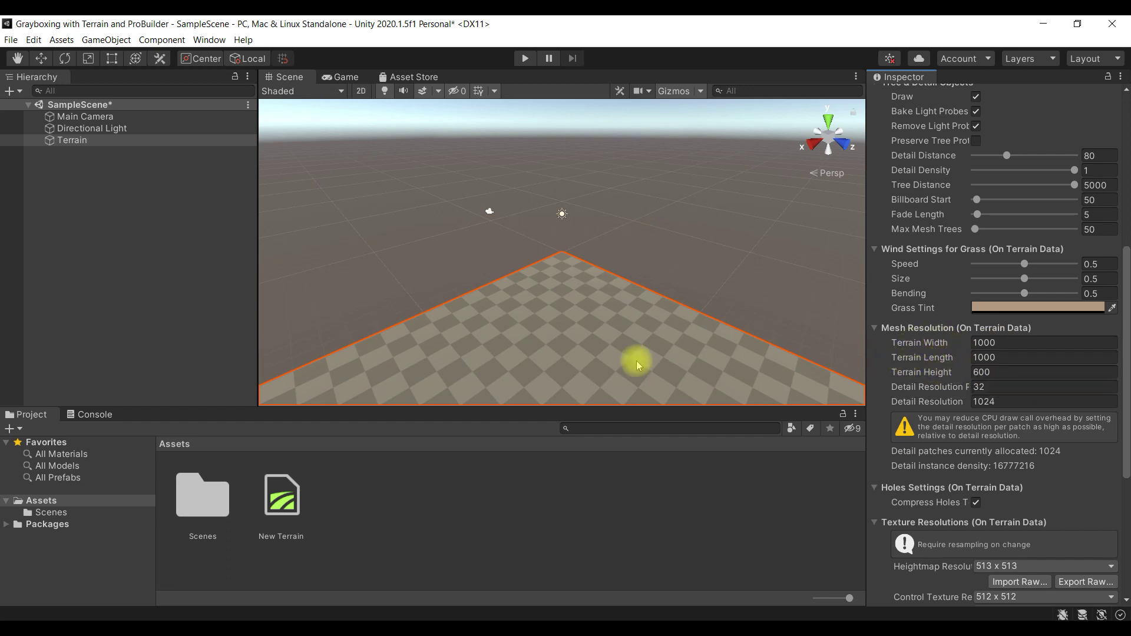
scroll(556, 327, down, 5)
scroll(558, 330, down, 3)
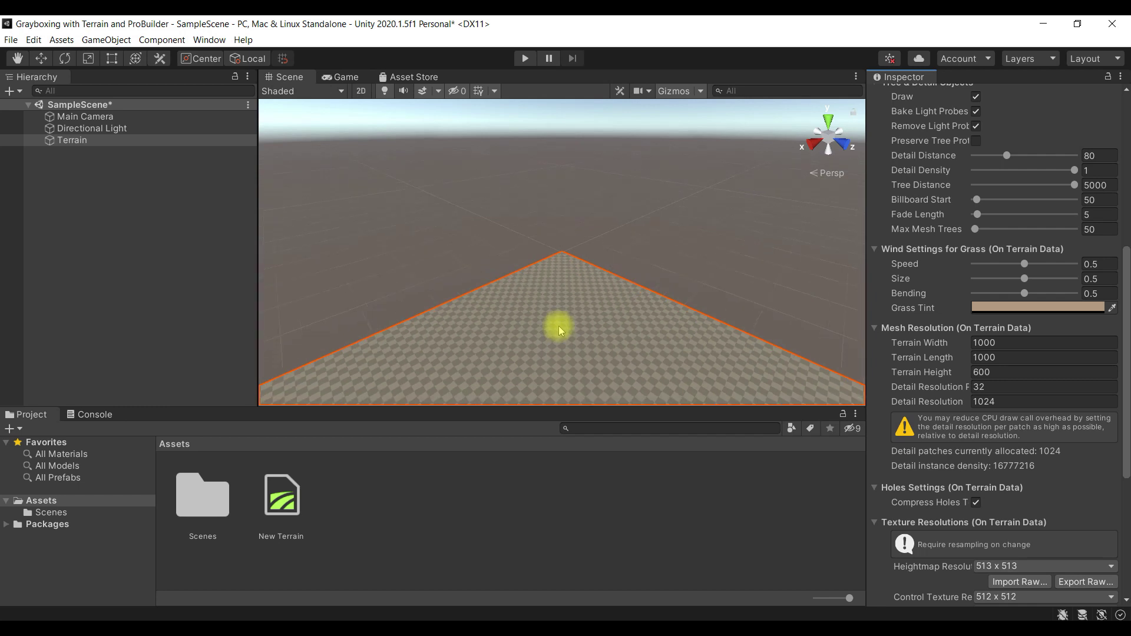
alt+drag(559, 327, 966, 399)
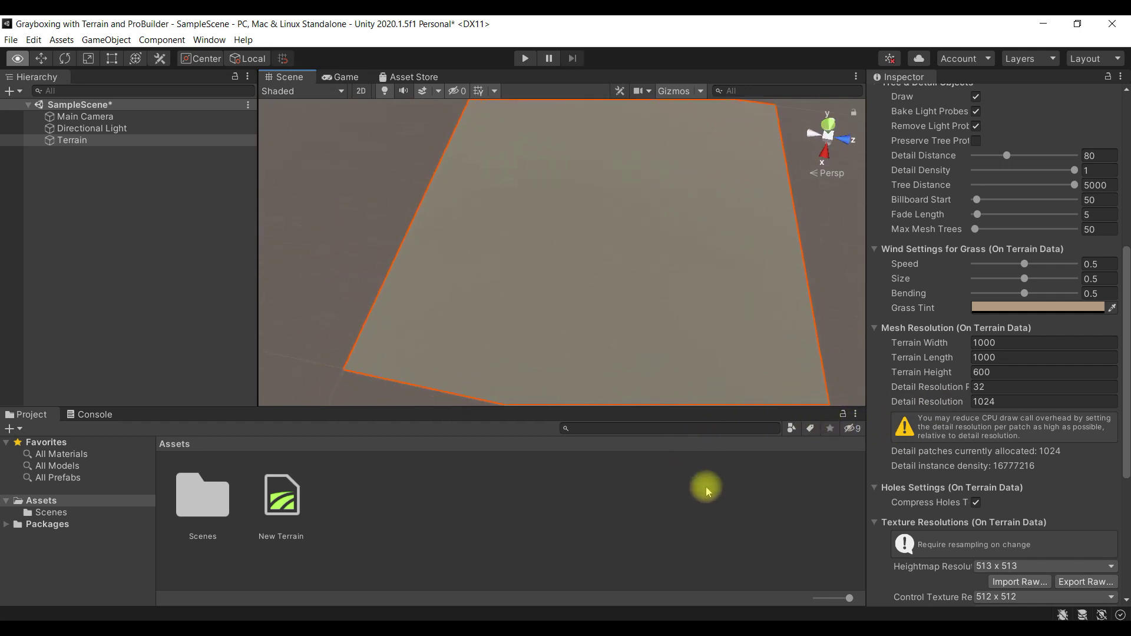
right_drag(701, 429, 701, 334)
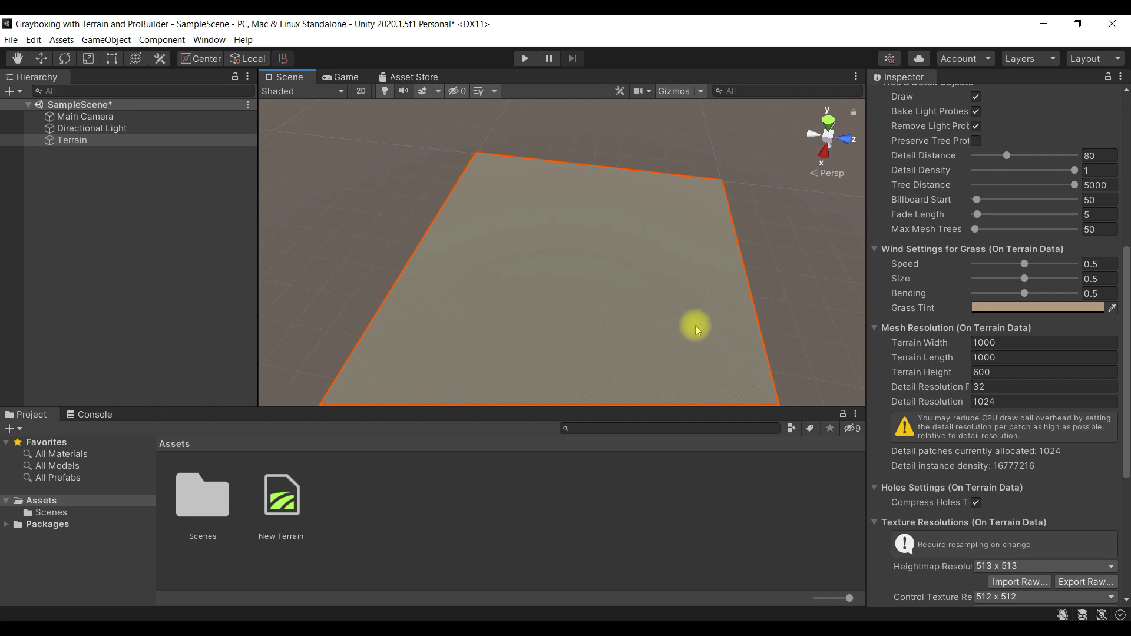
- Set both the terrain width and the terrain length to 200
click(1009, 344)
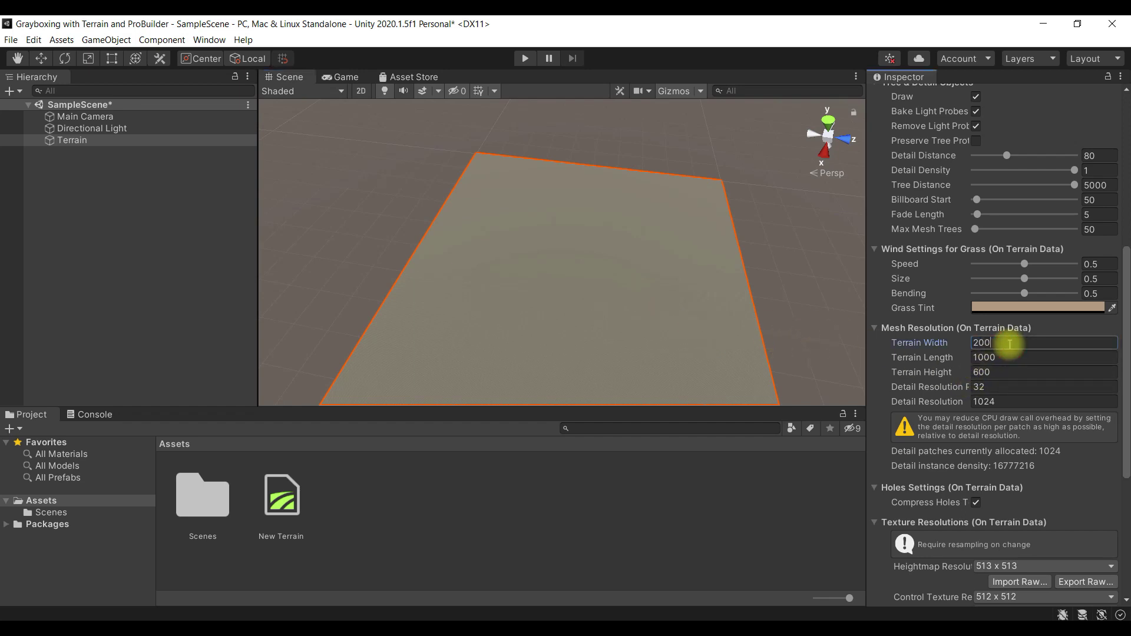
text(200)
key(Return)
click(1005, 356)
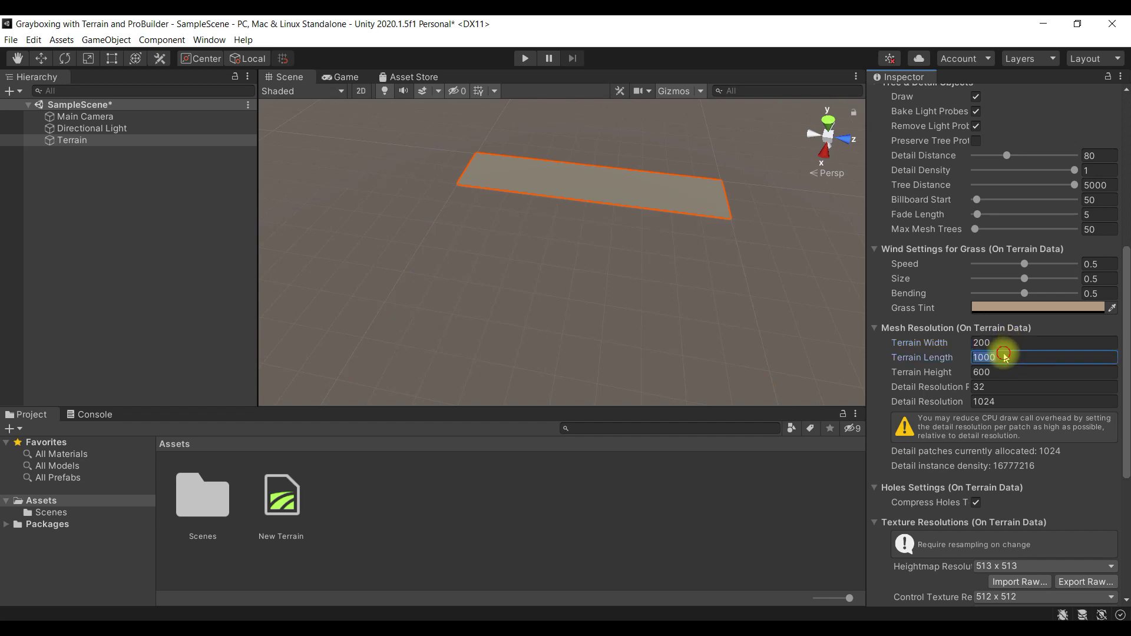
key(Return)
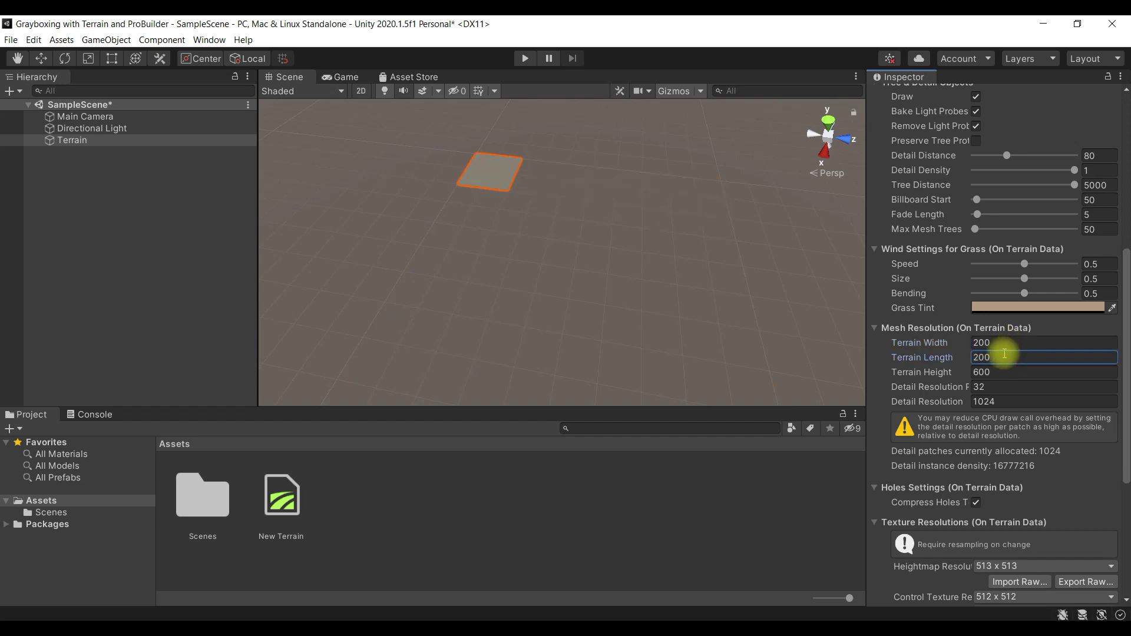
- Set the terrain height to 500 in the Mesh Resolution settings
scroll(425, 206, up, 2)
alt+drag(429, 194, 344, 134)
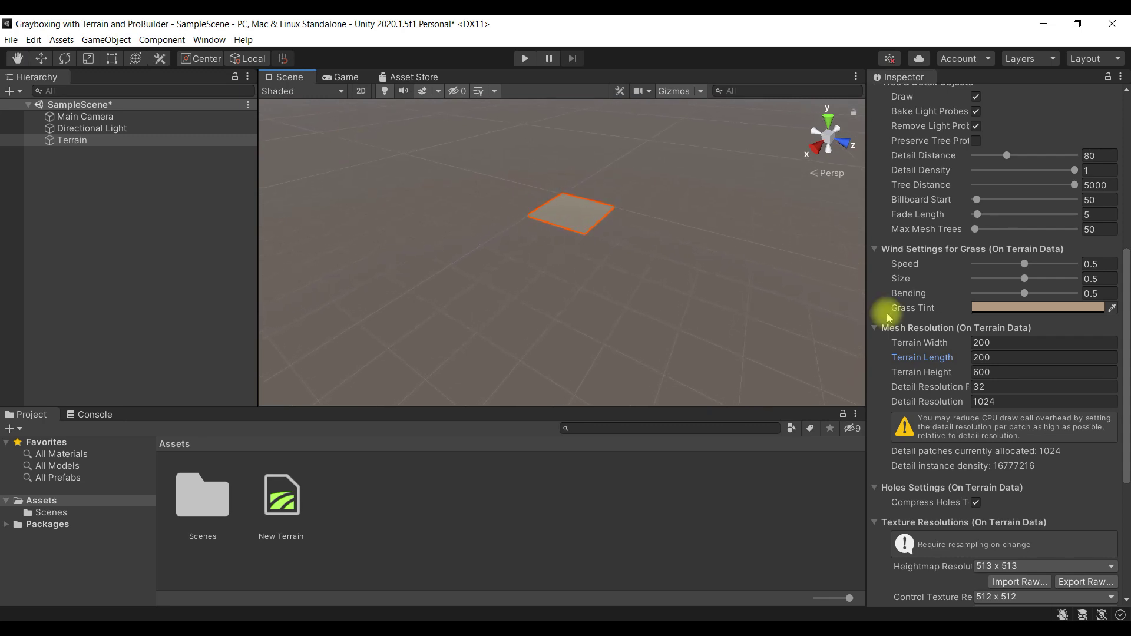
click(930, 377)
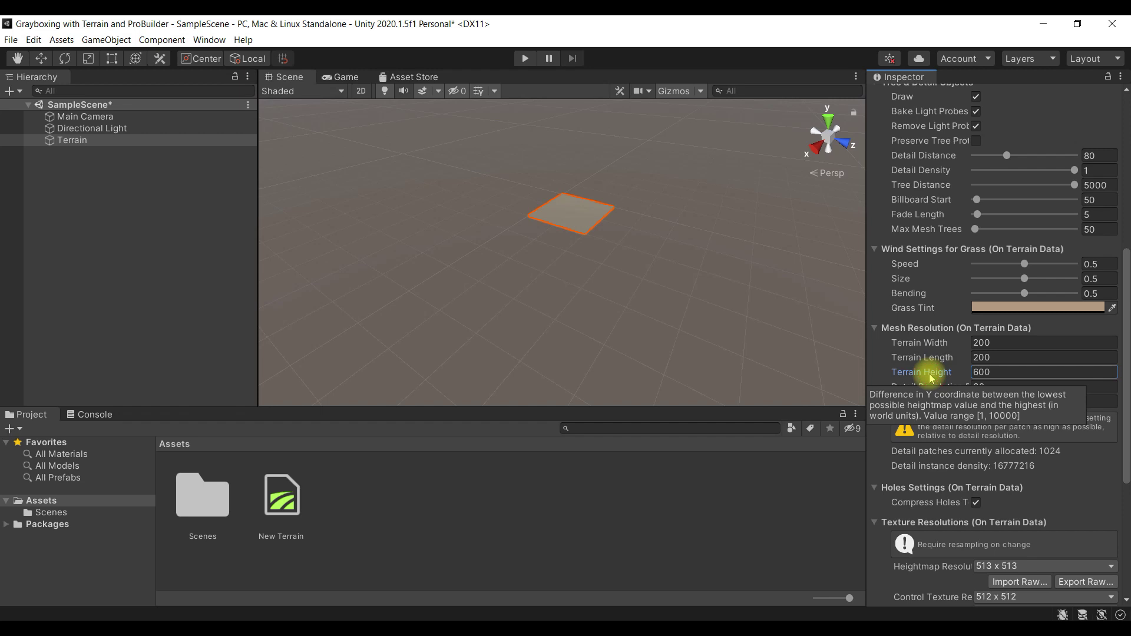
click(1006, 373)
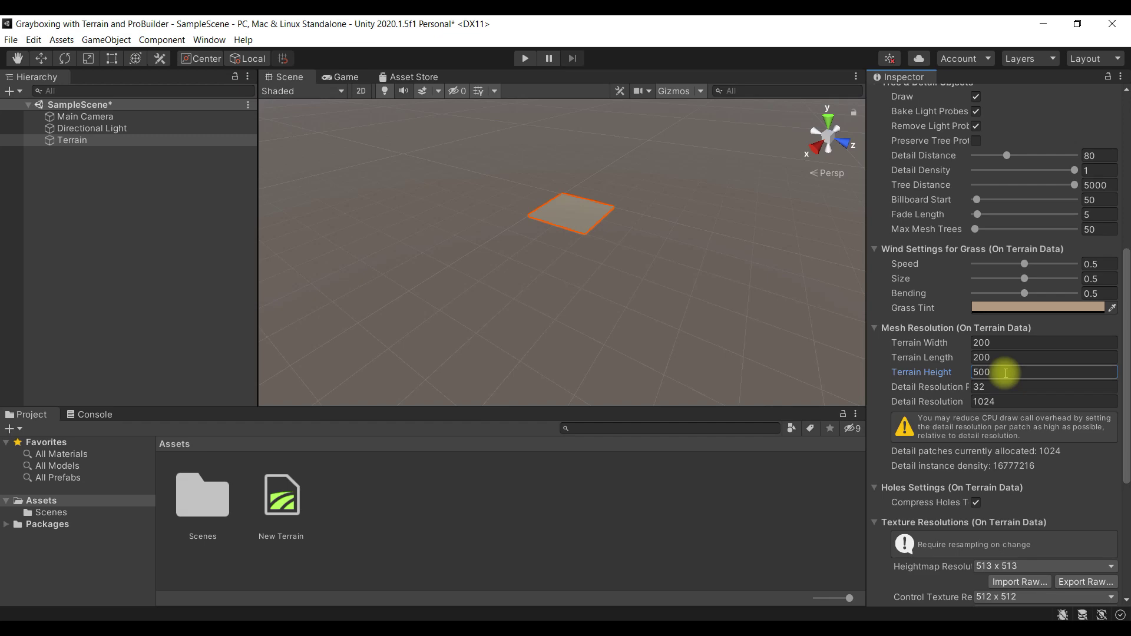
- Change the terrain's heightmap resolution to 257 x 257
scroll(1048, 380, up, 3)
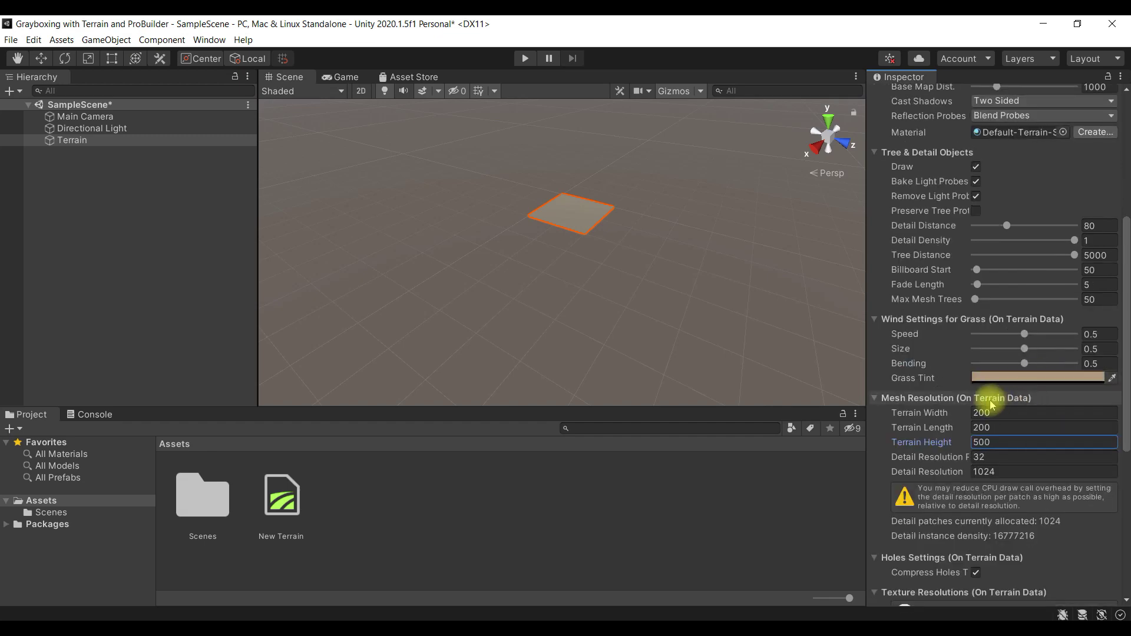
scroll(983, 397, down, 10)
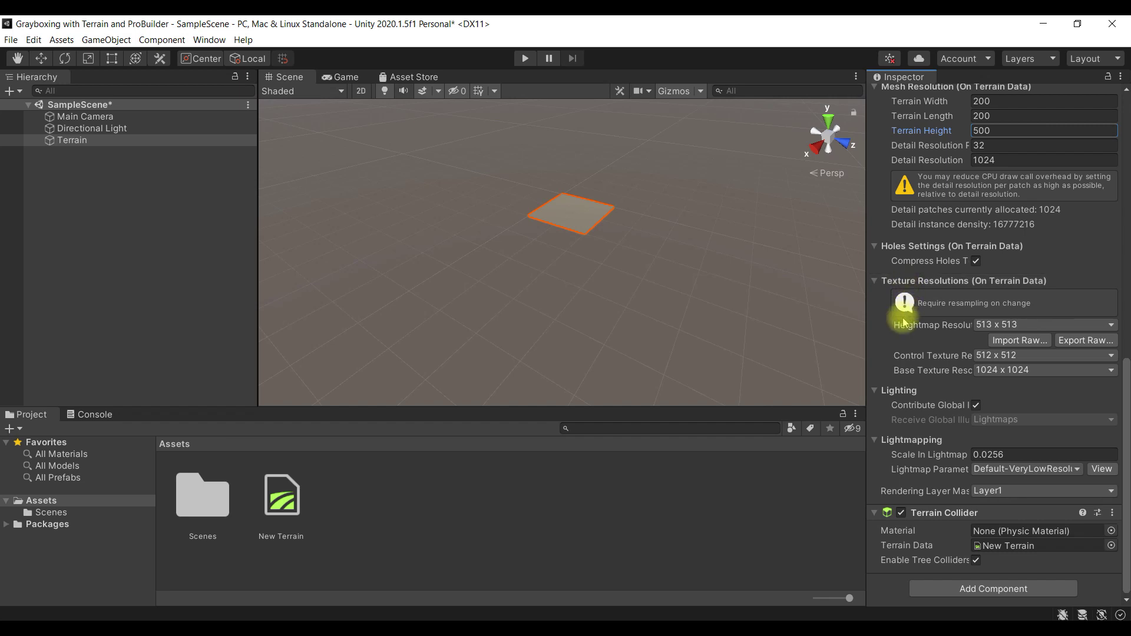
mouse_move(896, 336)
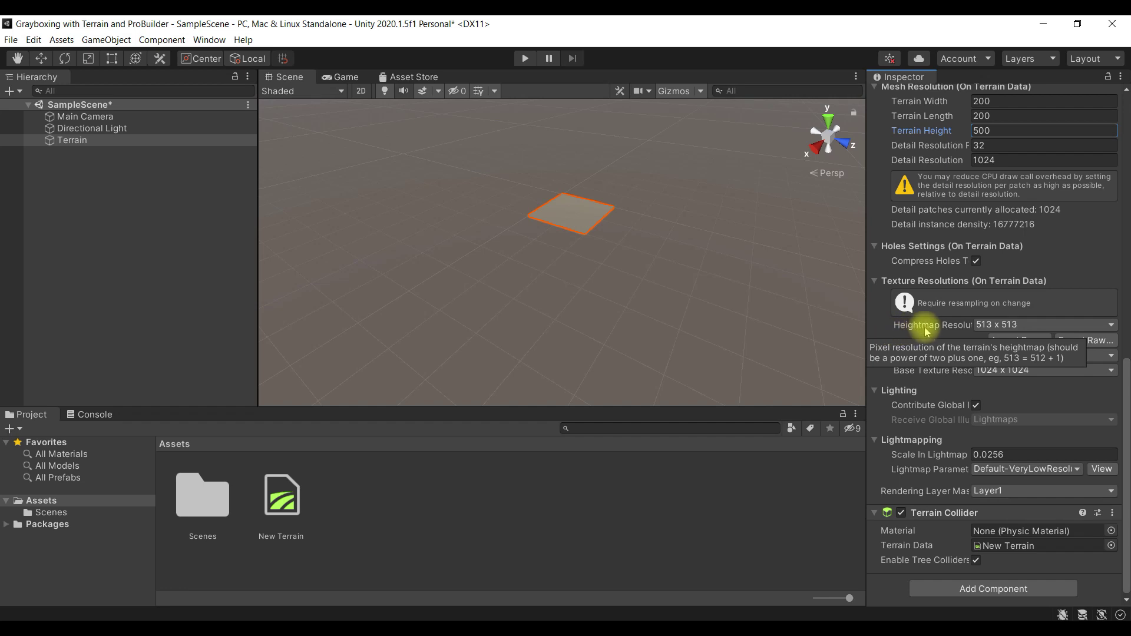
click(1096, 324)
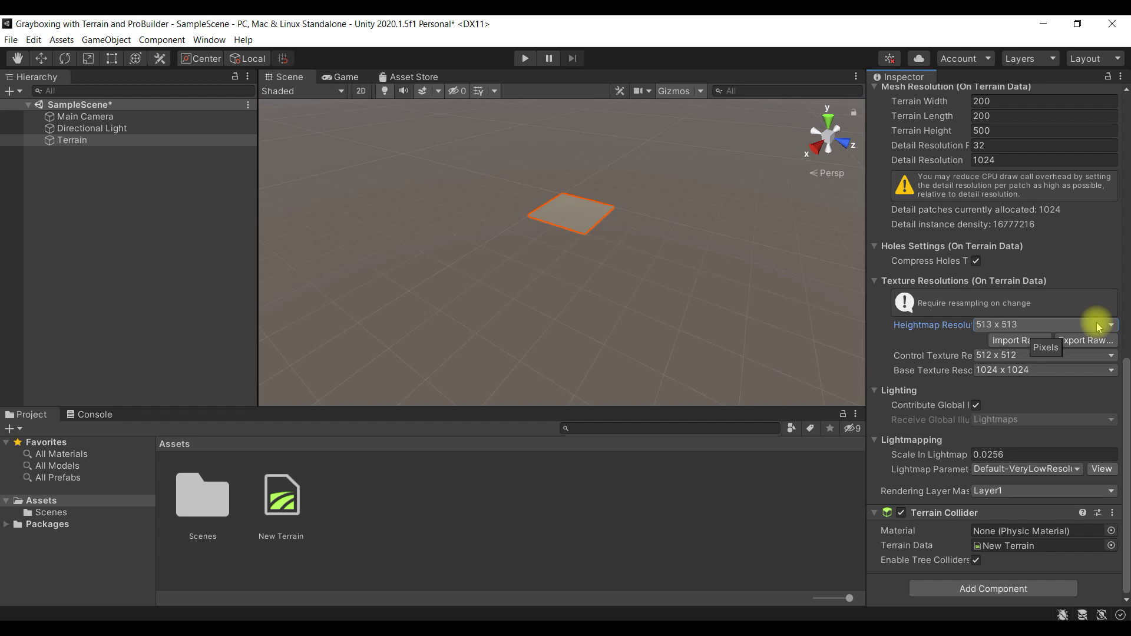
click(1098, 325)
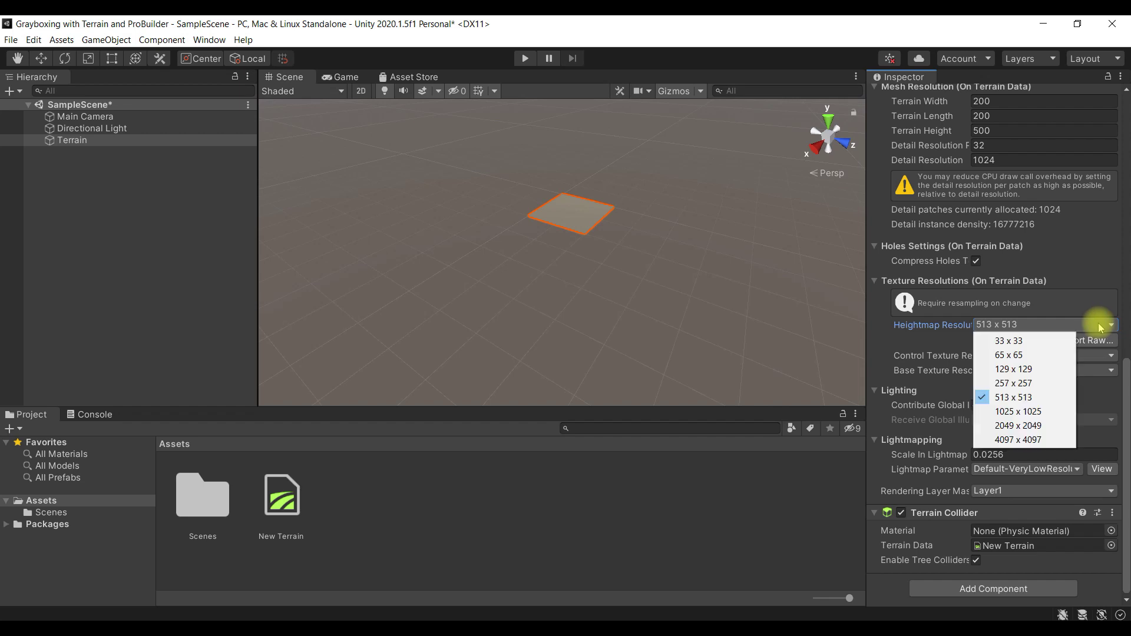
click(1046, 383)
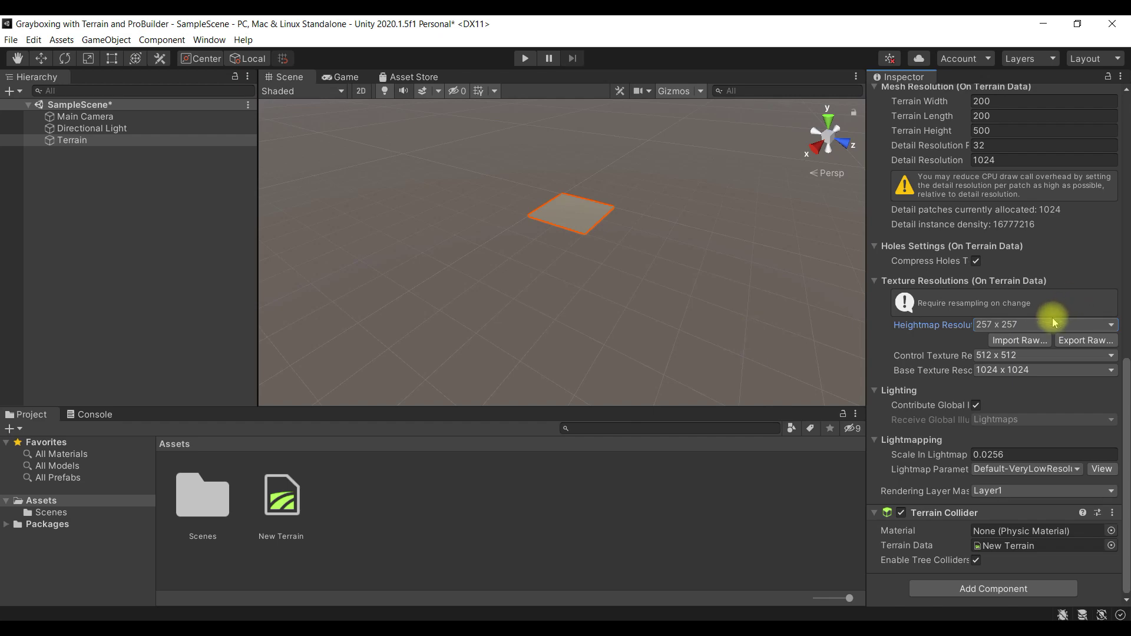
- Use the Set Height terrain painting tool to flatten all of the terrain at a height of 50
scroll(1047, 322, up, 10)
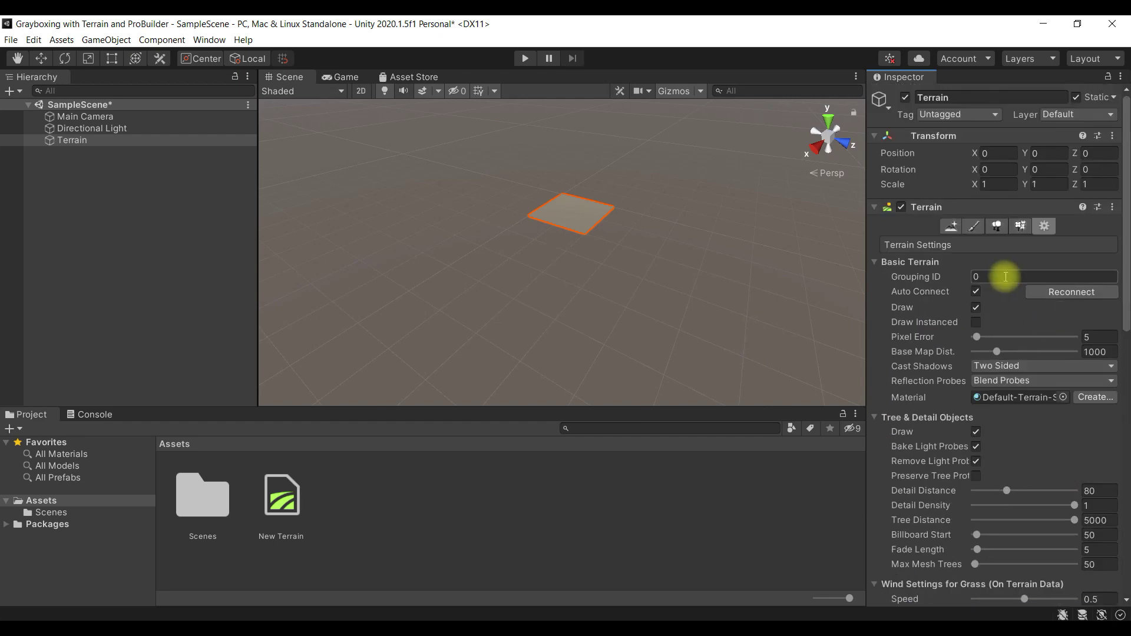
click(974, 227)
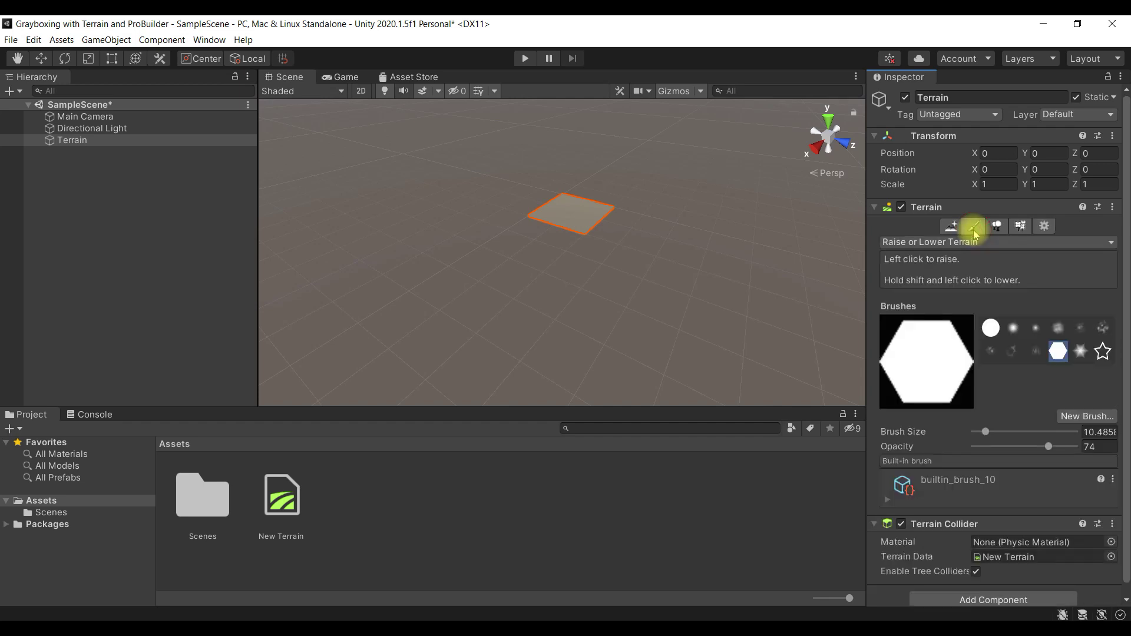
click(977, 243)
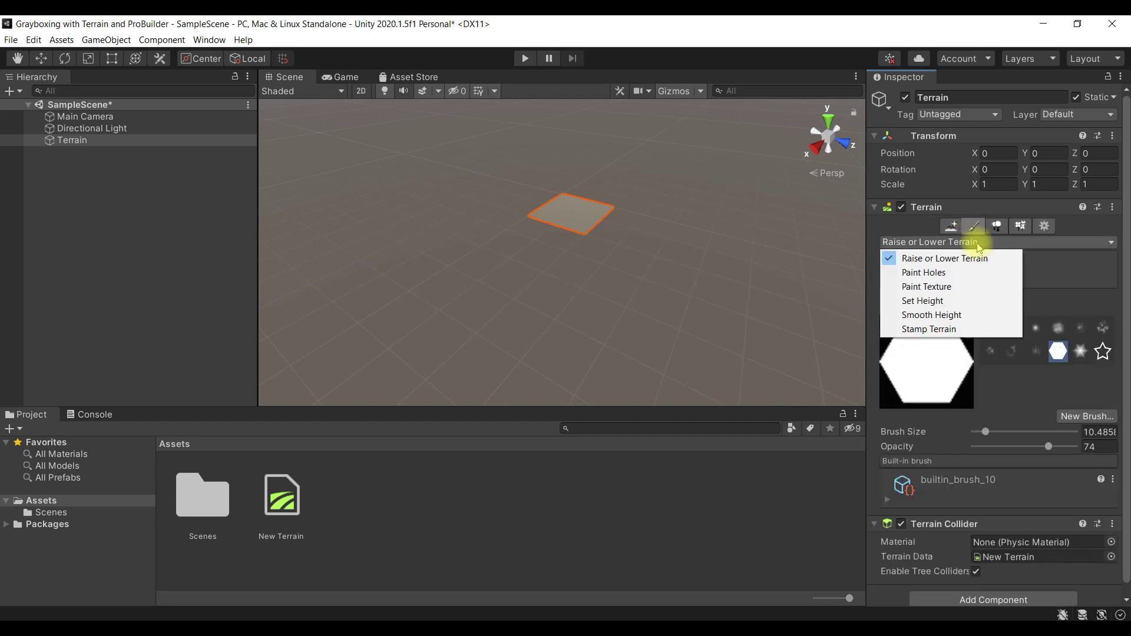
click(923, 301)
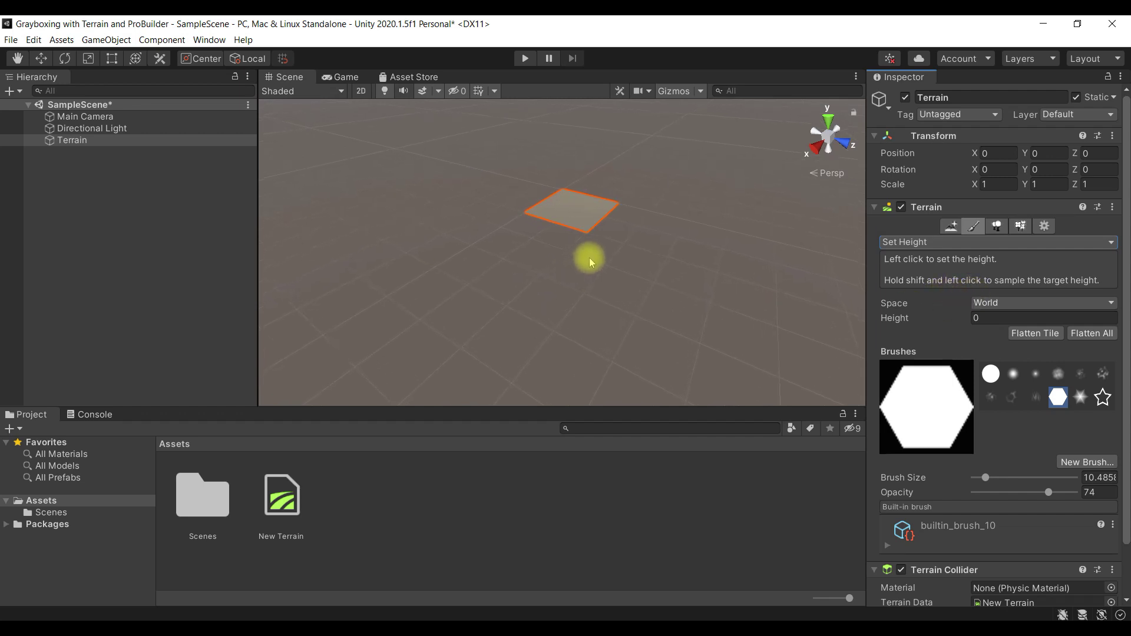
scroll(589, 257, up, 5)
alt+drag(662, 255, 664, 232)
click(1002, 319)
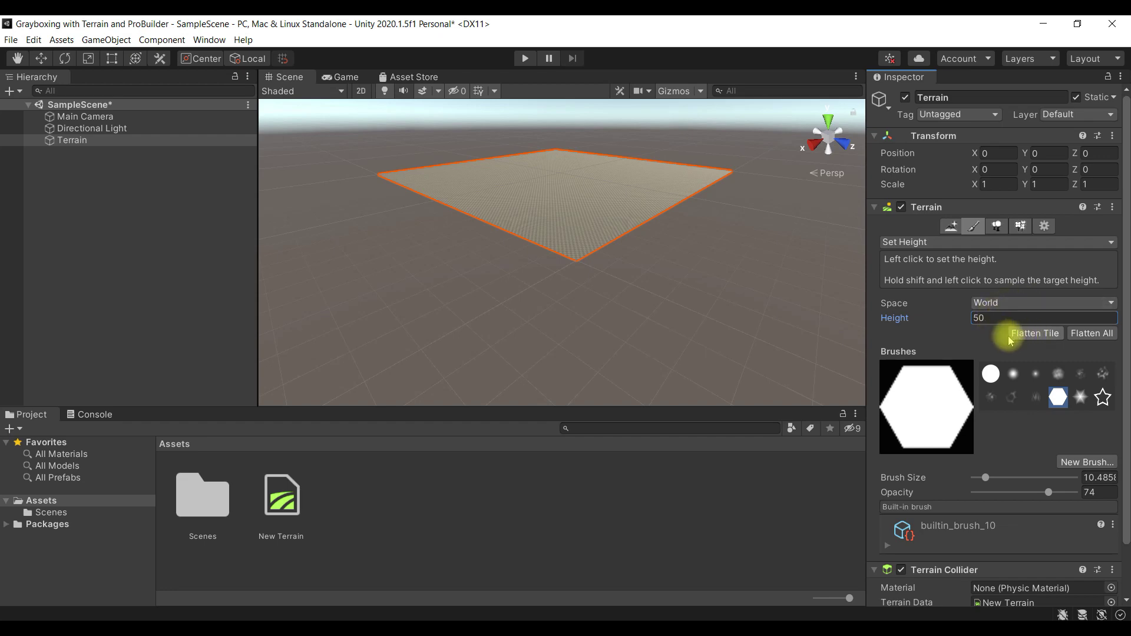
click(1089, 334)
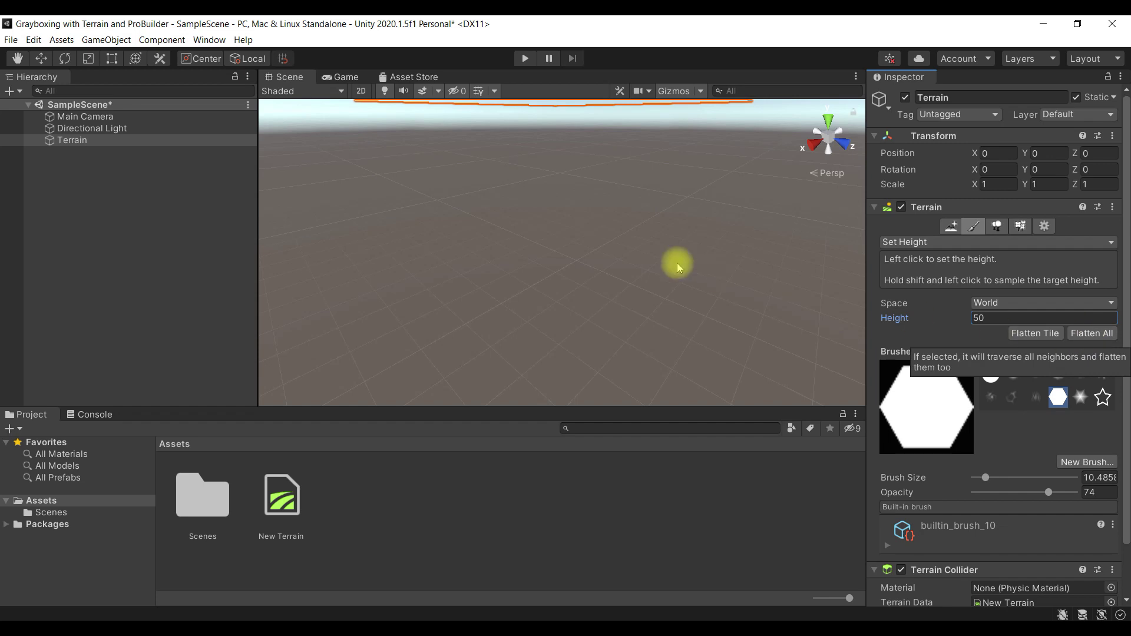
- Switch the terrain painting tool from Set Height to Raise or Lower Terrain
scroll(645, 242, down, 5)
scroll(644, 242, up, 3)
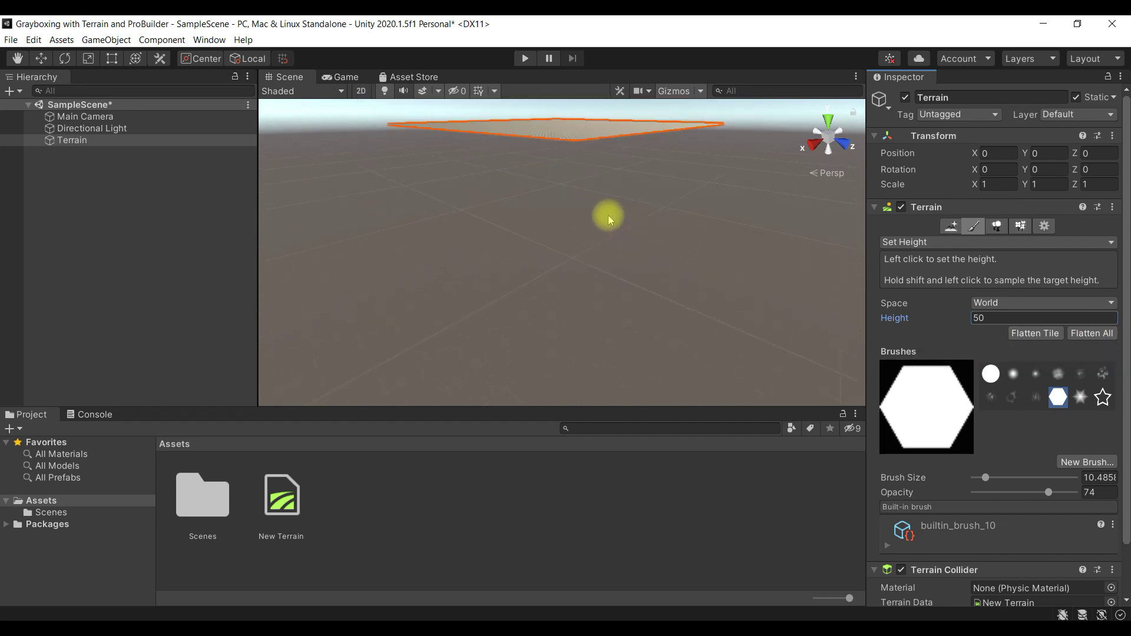
scroll(608, 214, up, 3)
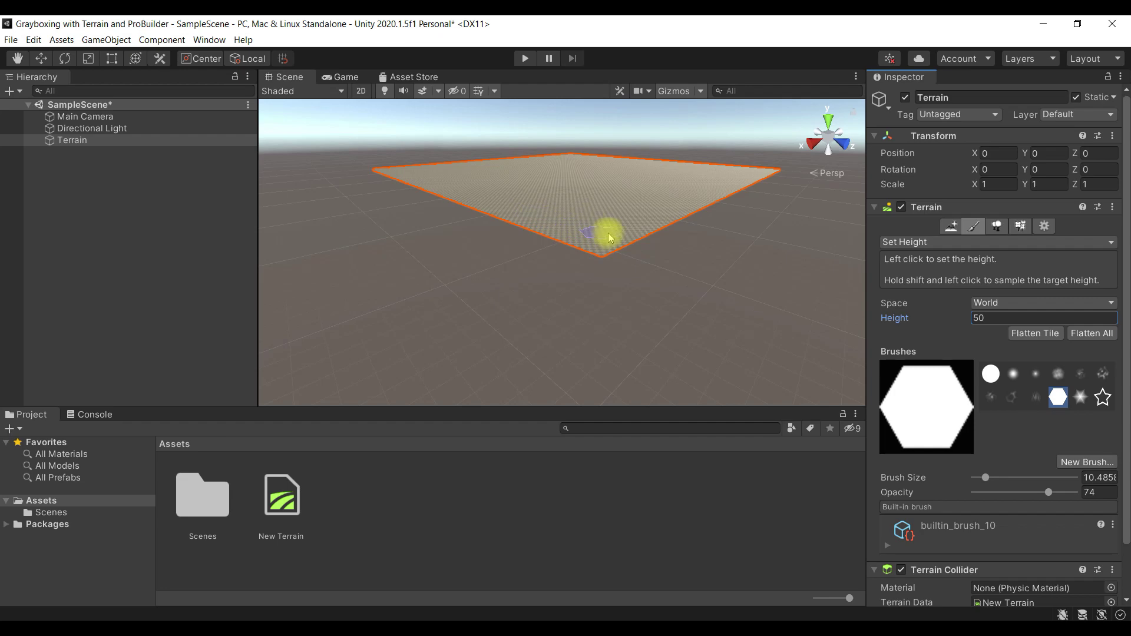
click(953, 242)
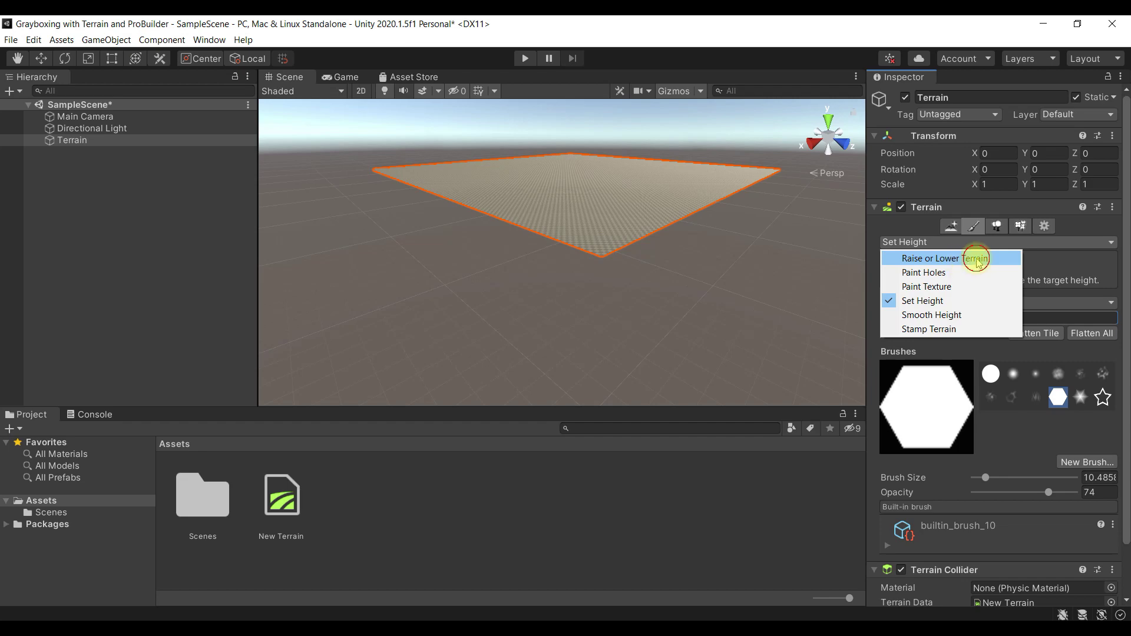
click(976, 259)
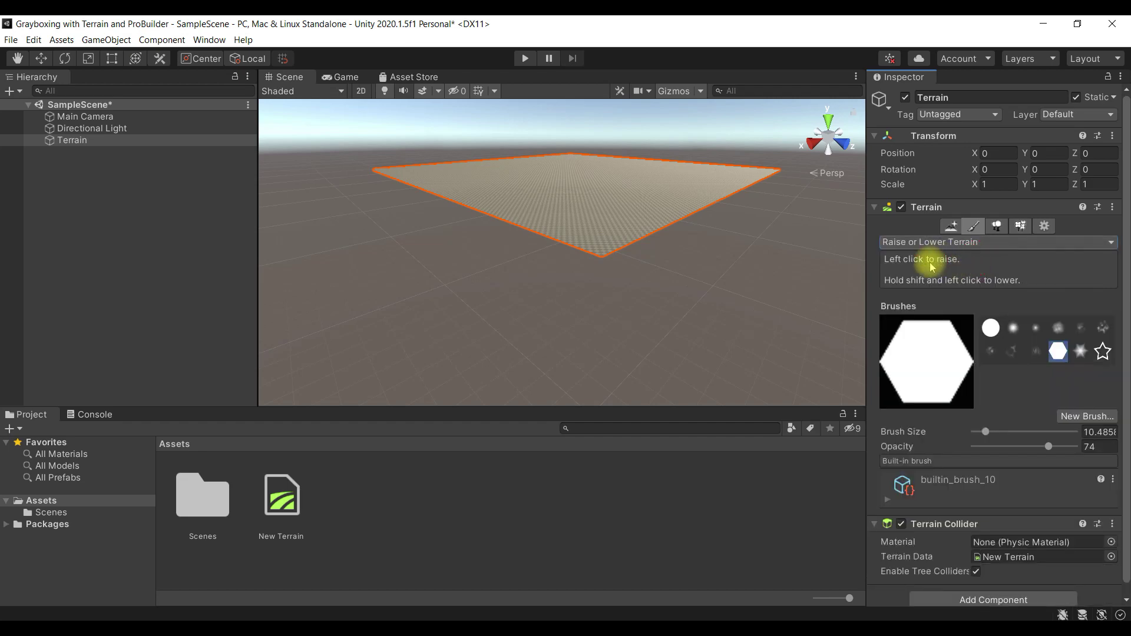
- Choose the soft round builtin_brush_2 with a brush size of 30 and an opacity of 10
click(1012, 330)
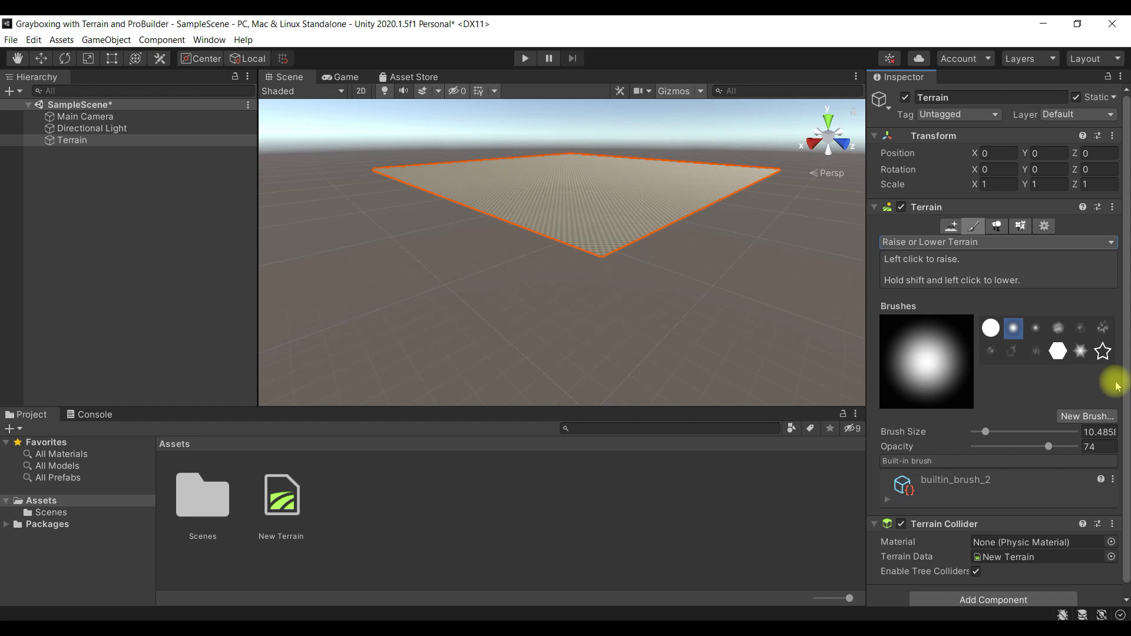
click(1095, 436)
double_click(1096, 434)
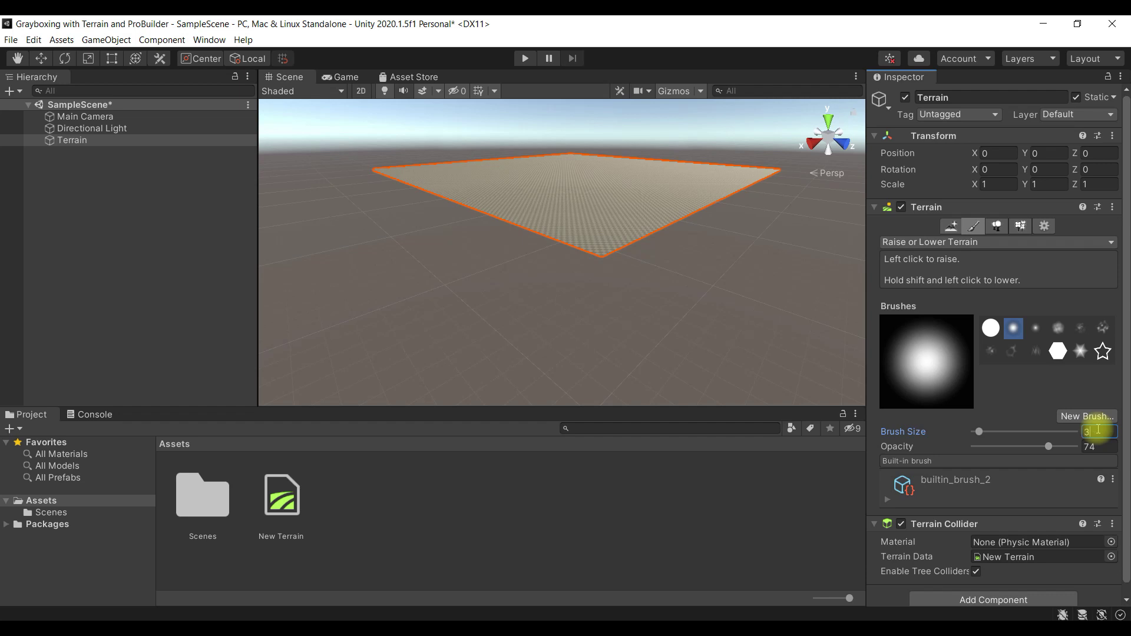
text(30)
key(Return)
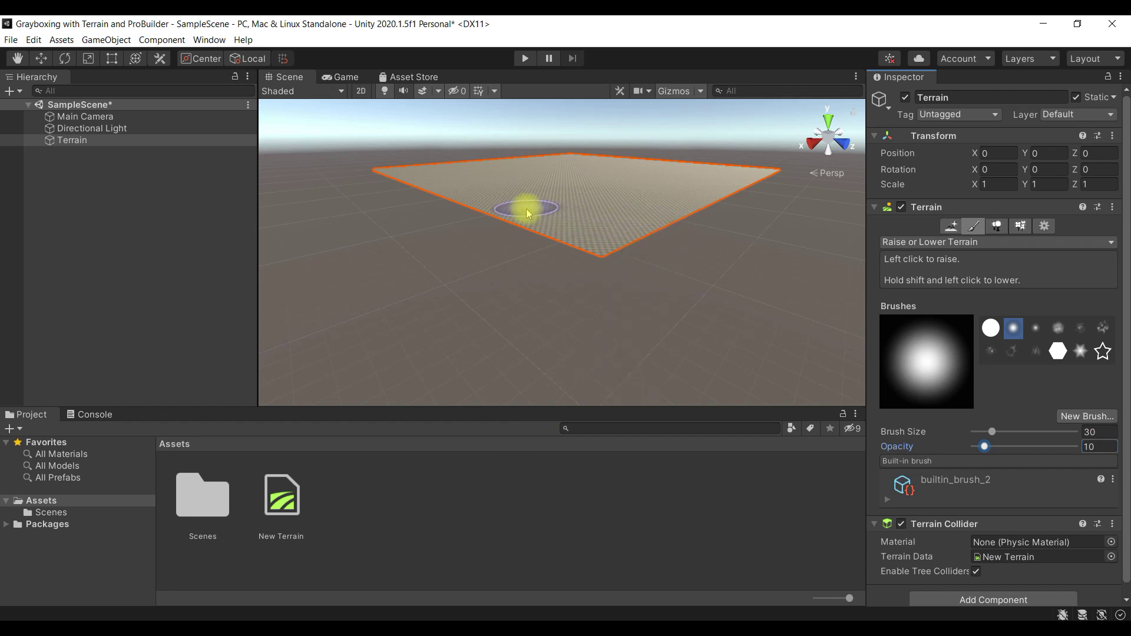
- Try raising uneven mountain ridges along all edges of the terrain with the soft round brush, leaving the middle flat
mouse_move(570, 213)
alt+mouse_down()
mouse_move(578, 222)
mouse_move(566, 240)
mouse_move(523, 260)
mouse_move(480, 214)
mouse_move(548, 324)
mouse_move(631, 344)
mouse_move(601, 362)
mouse_move(353, 396)
mouse_move(435, 330)
mouse_move(372, 299)
mouse_move(492, 323)
mouse_move(741, 198)
mouse_move(969, 313)
mouse_move(841, 267)
mouse_move(712, 200)
mouse_move(644, 219)
mouse_move(708, 260)
mouse_move(689, 207)
mouse_move(684, 225)
mouse_move(714, 241)
mouse_move(606, 240)
mouse_move(520, 171)
alt+mouse_up()
mouse_move(630, 186)
mouse_down()
mouse_move(654, 207)
mouse_move(644, 219)
mouse_up()
mouse_move(632, 328)
mouse_down()
mouse_move(613, 368)
mouse_move(651, 270)
mouse_move(648, 193)
mouse_move(526, 184)
mouse_move(457, 298)
mouse_move(606, 348)
mouse_move(514, 314)
mouse_move(568, 323)
mouse_move(604, 346)
mouse_move(490, 307)
mouse_move(467, 285)
mouse_move(493, 302)
mouse_move(432, 289)
mouse_move(516, 207)
mouse_move(513, 189)
mouse_move(505, 202)
mouse_move(523, 171)
mouse_move(504, 188)
mouse_move(543, 175)
mouse_move(636, 202)
mouse_move(652, 249)
mouse_move(628, 349)
mouse_move(650, 199)
mouse_move(647, 213)
mouse_up()
mouse_move(547, 194)
mouse_down()
mouse_move(450, 248)
mouse_move(486, 288)
mouse_up()
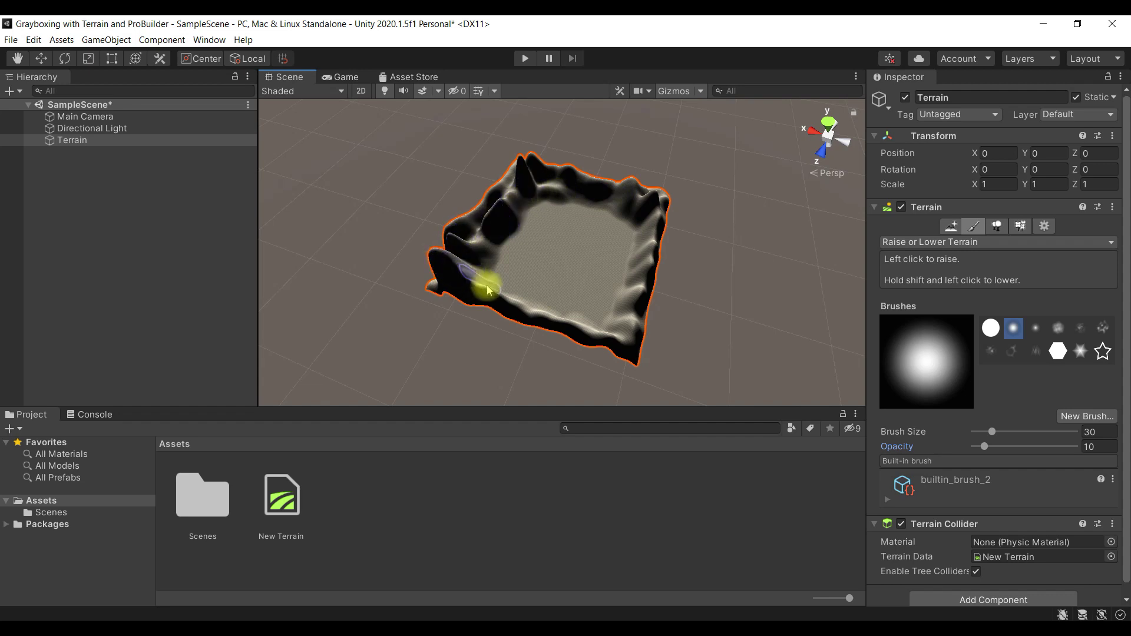
mouse_move(638, 247)
mouse_down()
mouse_move(634, 222)
mouse_move(599, 196)
mouse_move(638, 218)
mouse_move(616, 217)
mouse_up()
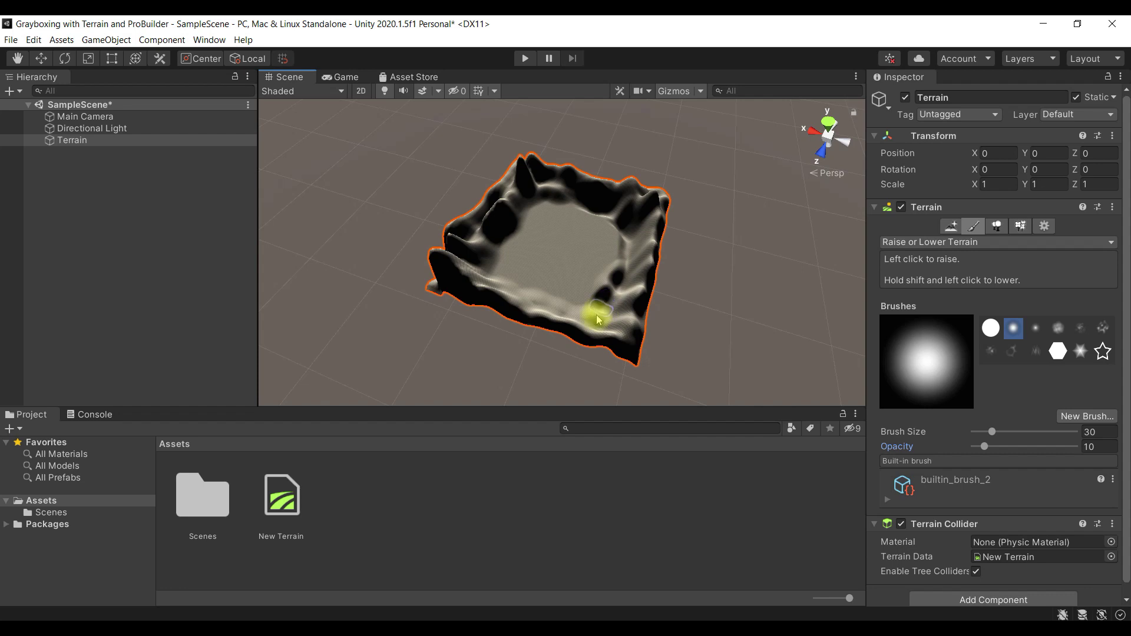
mouse_move(523, 311)
mouse_down()
mouse_move(495, 283)
mouse_move(510, 299)
mouse_move(591, 322)
mouse_up()
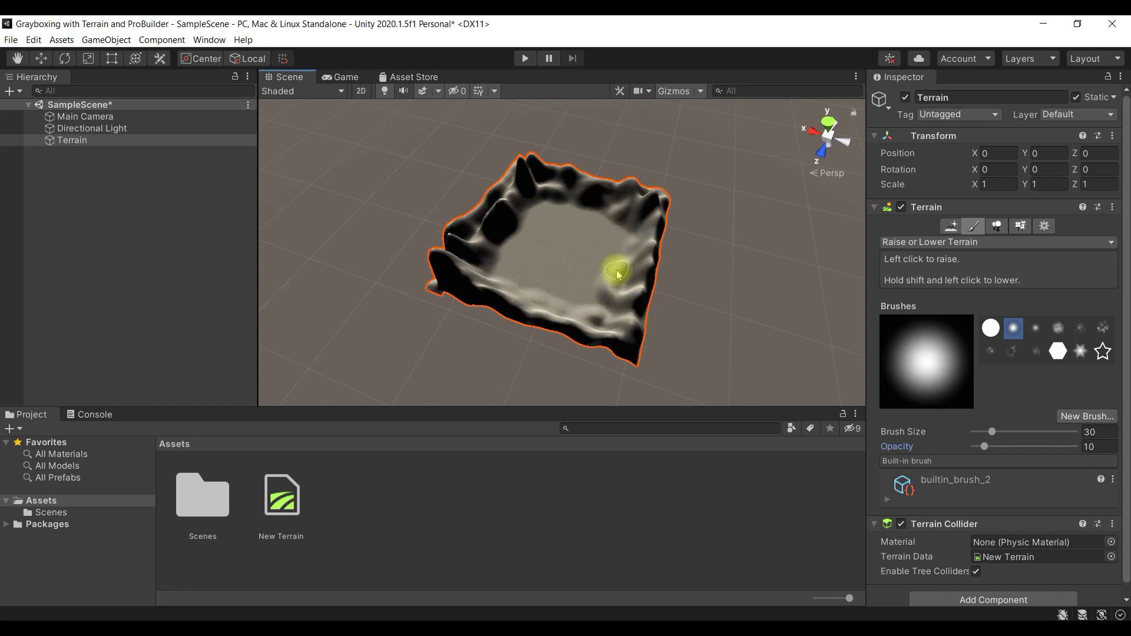
drag(617, 265, 614, 272)
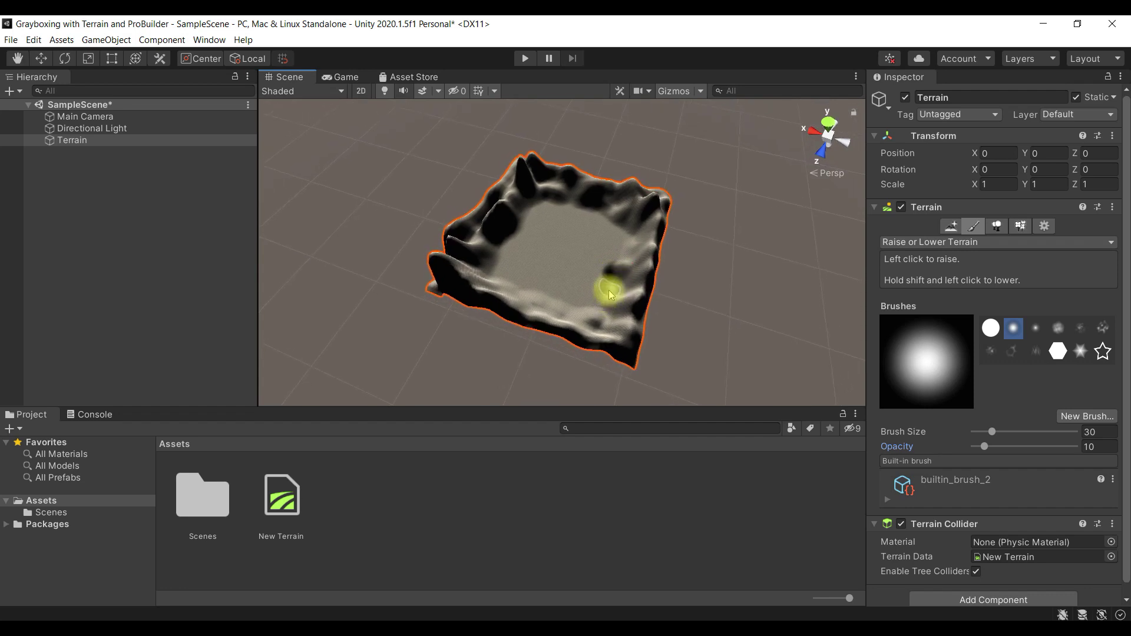
click(618, 261)
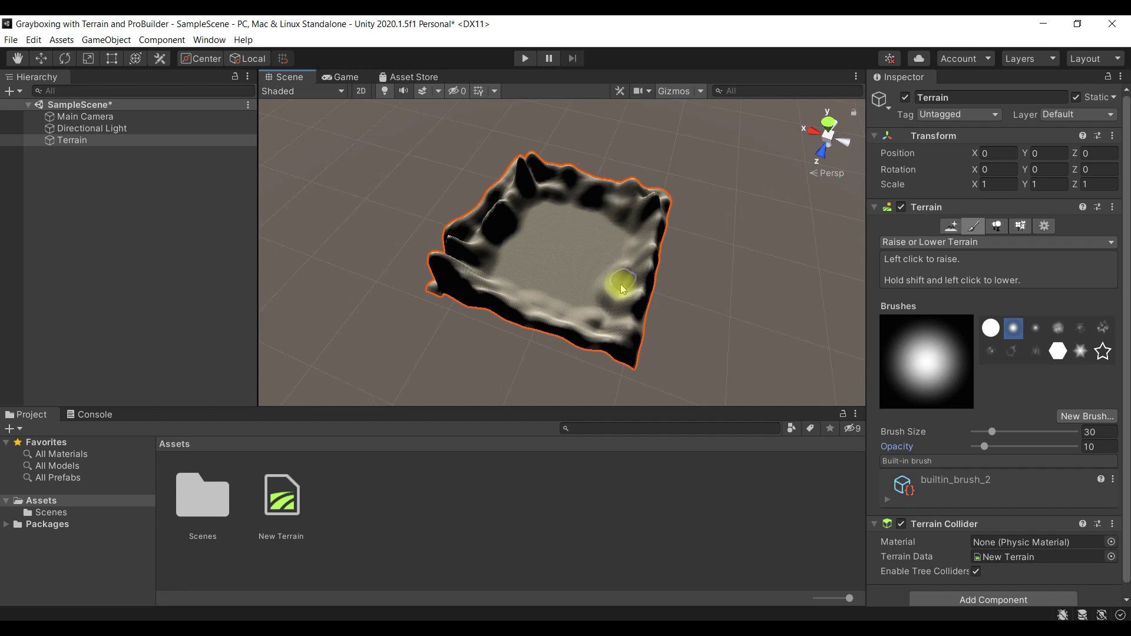
- Undo the ridge strokes painted around the terrain's edges
key(ctrl+z)
key(ctrl+z)
key(ctrl+z)
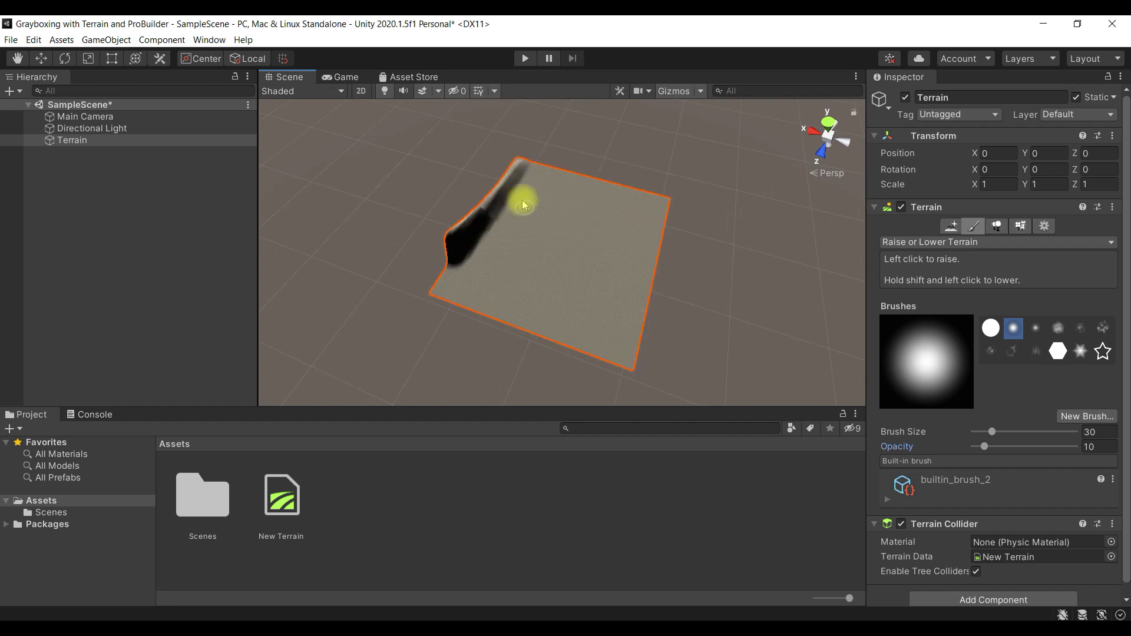
- Raise a continuous band of mountains along the terrain's edges with the soft round brush, keeping the center flat
mouse_move(664, 243)
mouse_down()
mouse_move(626, 359)
mouse_move(434, 291)
mouse_move(454, 265)
mouse_move(470, 293)
mouse_move(513, 320)
mouse_move(512, 296)
mouse_move(579, 330)
mouse_move(437, 266)
mouse_move(505, 309)
mouse_up()
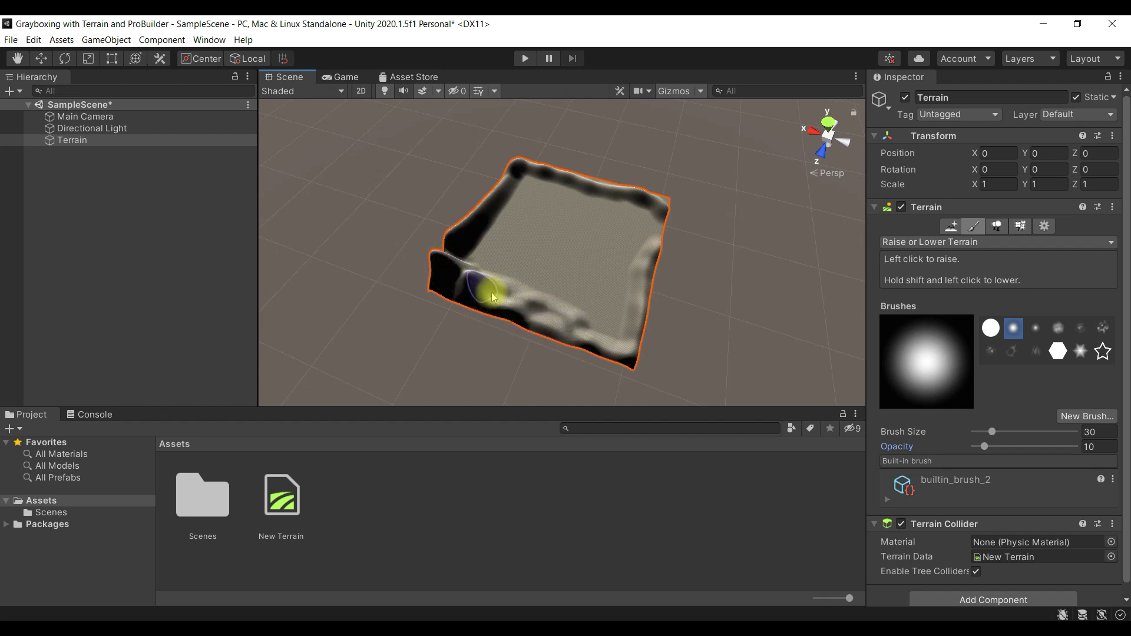
drag(567, 327, 554, 323)
mouse_move(619, 342)
mouse_down()
mouse_move(606, 323)
mouse_move(665, 217)
mouse_move(644, 295)
mouse_move(629, 273)
mouse_move(662, 202)
mouse_move(625, 212)
mouse_up()
mouse_move(561, 188)
mouse_down()
mouse_move(482, 202)
mouse_move(439, 276)
mouse_move(531, 194)
mouse_move(624, 196)
mouse_move(672, 217)
mouse_up()
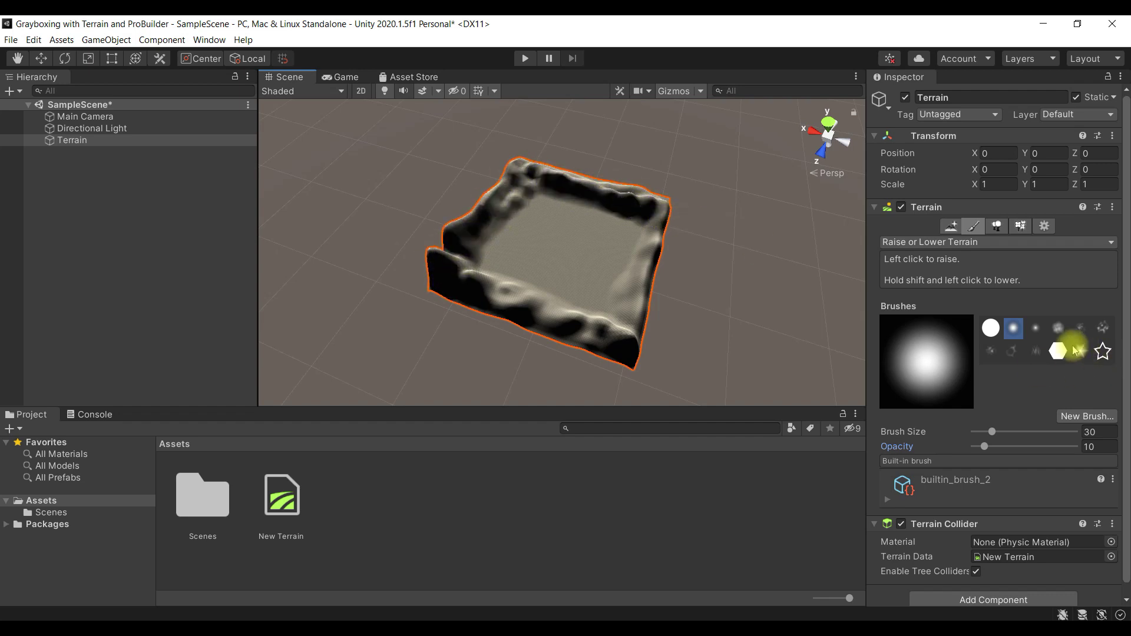
- Paint jagged peaks over the mountains around the terrain's edges using the star outline brush
click(1103, 351)
mouse_move(535, 177)
mouse_down()
mouse_move(620, 202)
mouse_move(646, 232)
mouse_move(636, 301)
mouse_move(591, 342)
mouse_move(462, 282)
mouse_move(454, 257)
mouse_move(536, 171)
mouse_move(500, 182)
mouse_move(651, 202)
mouse_move(522, 171)
mouse_move(465, 202)
mouse_move(435, 242)
mouse_move(478, 196)
mouse_move(575, 169)
mouse_move(651, 202)
mouse_move(636, 319)
mouse_move(560, 288)
mouse_up()
alt+scroll(560, 287, up, 10)
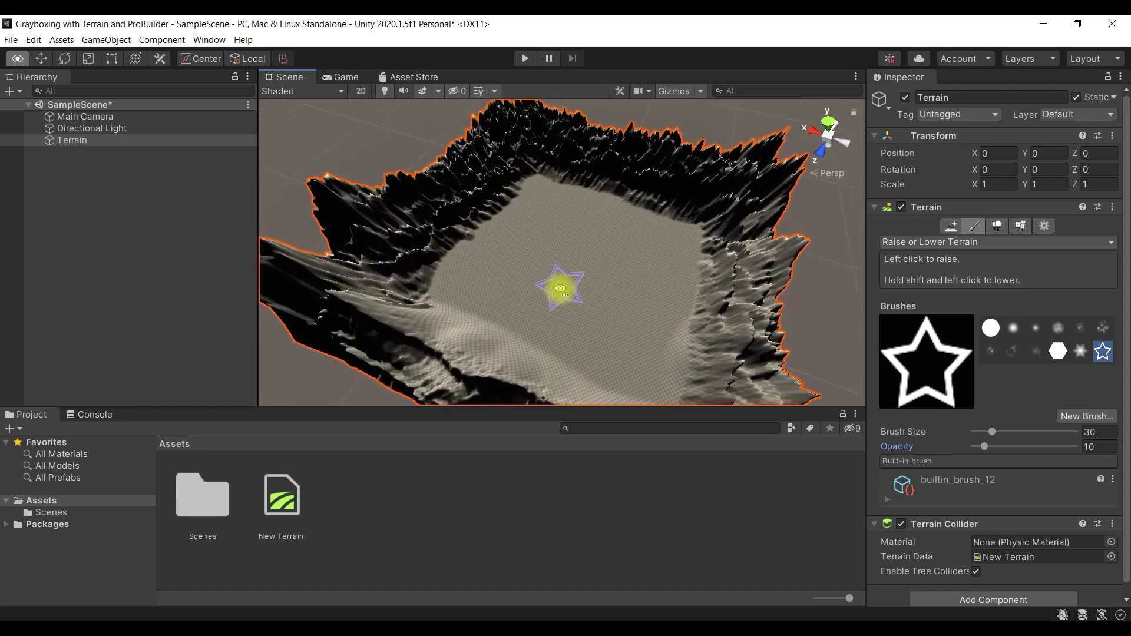
mouse_move(448, 279)
alt+mouse_down()
mouse_move(422, 308)
mouse_move(442, 273)
mouse_move(424, 321)
mouse_move(525, 338)
mouse_move(255, 328)
mouse_move(76, 295)
mouse_move(16, 259)
mouse_move(371, 197)
alt+mouse_up()
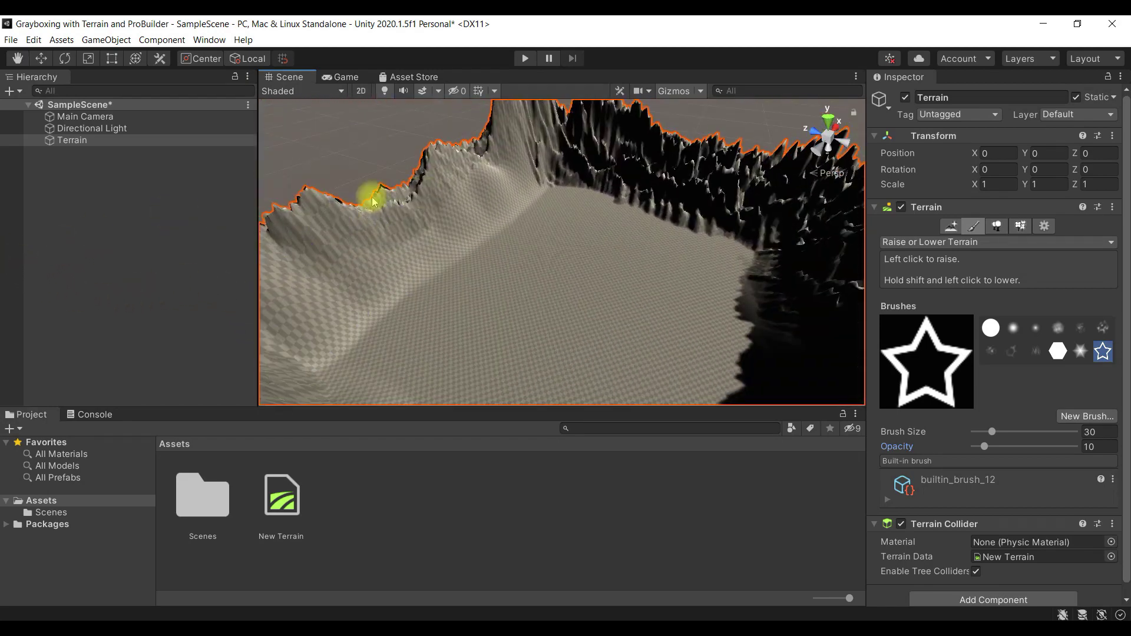
mouse_move(447, 193)
mouse_down()
mouse_move(392, 202)
mouse_move(298, 259)
mouse_move(566, 157)
mouse_up()
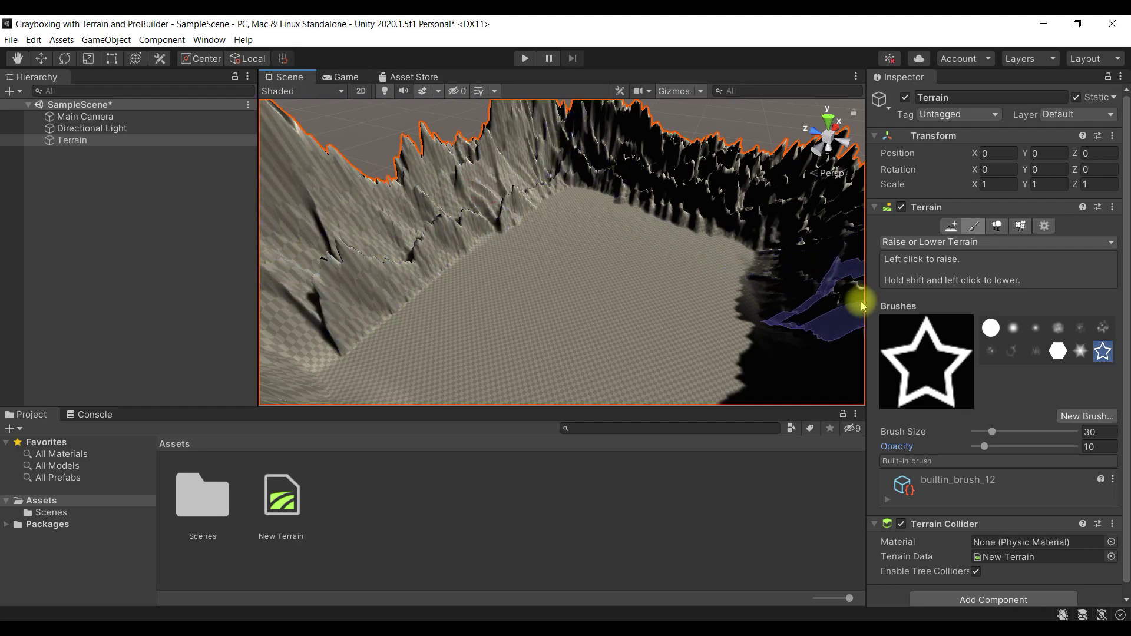
alt+drag(861, 305, 688, 347)
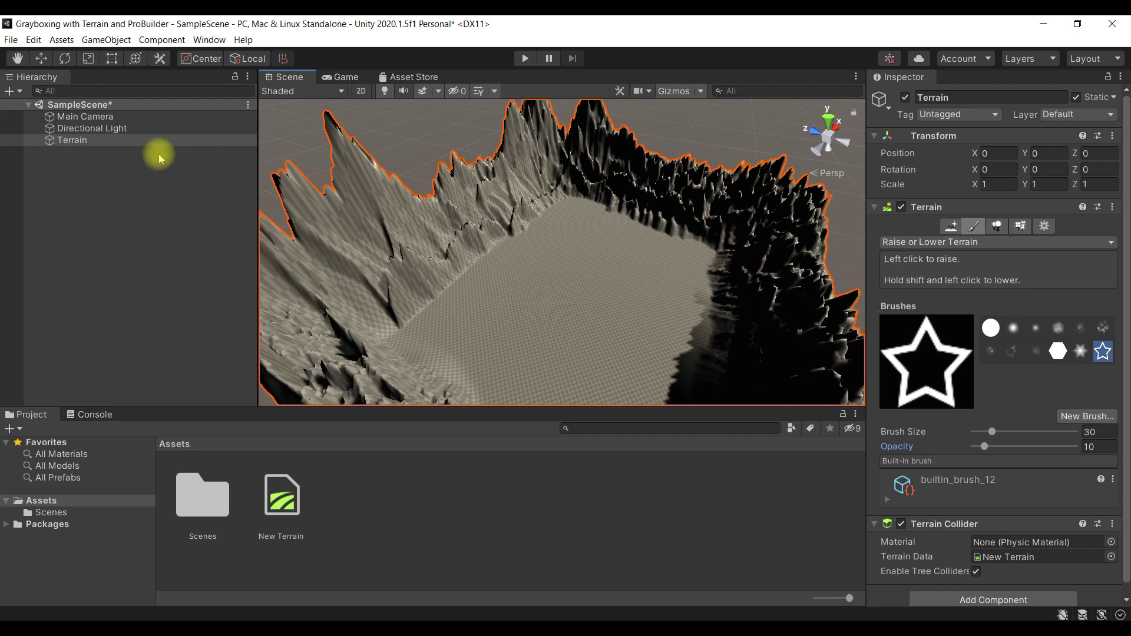
- Add a 3D cube to the scene as a separate object beside the terrain
right_click(121, 197)
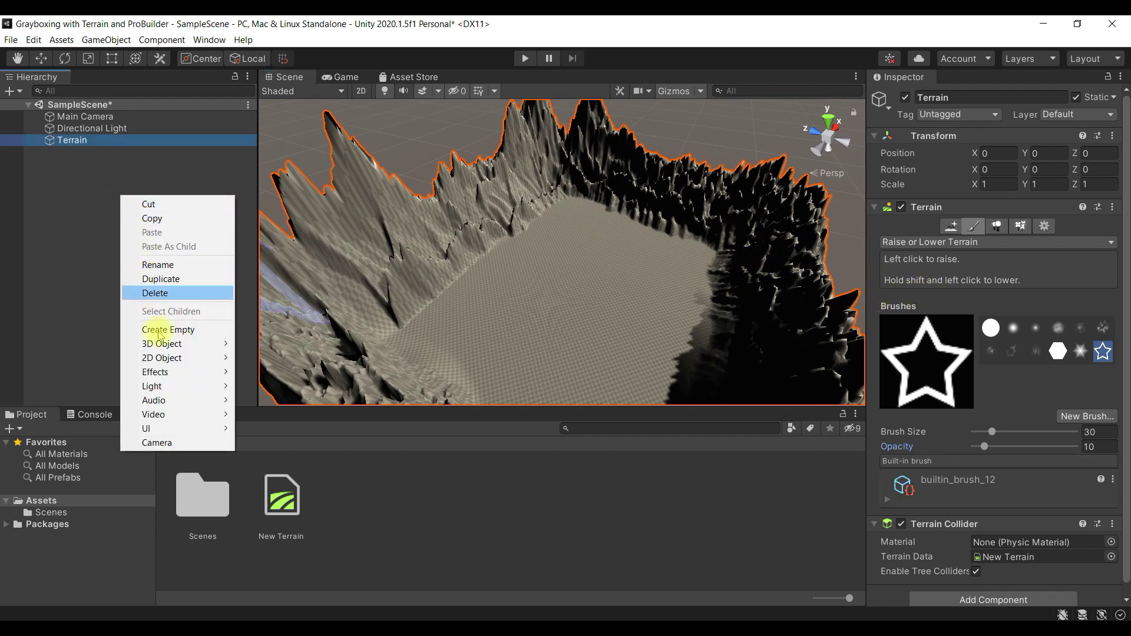
right_click(79, 211)
right_click(83, 188)
right_click(76, 181)
right_click(52, 214)
right_click(53, 219)
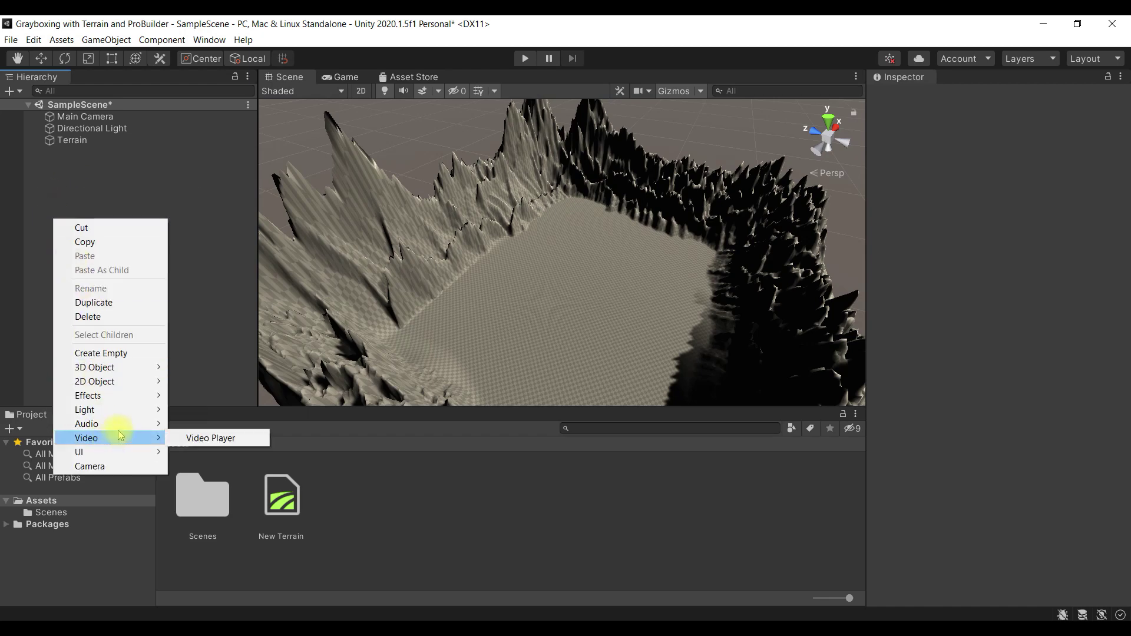
mouse_move(162, 370)
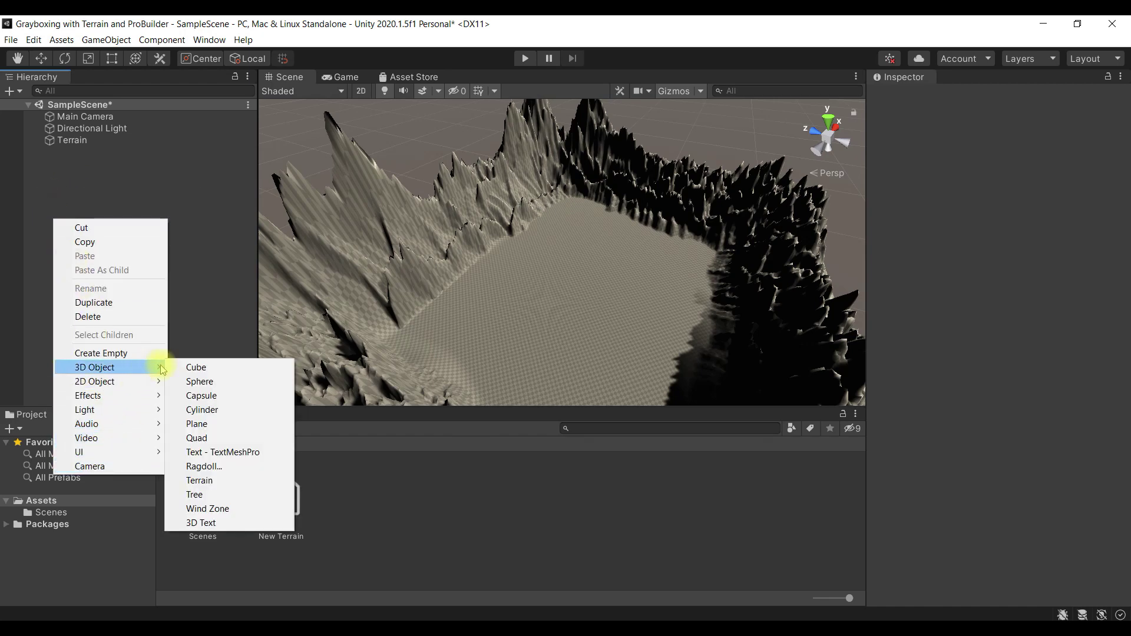
click(229, 367)
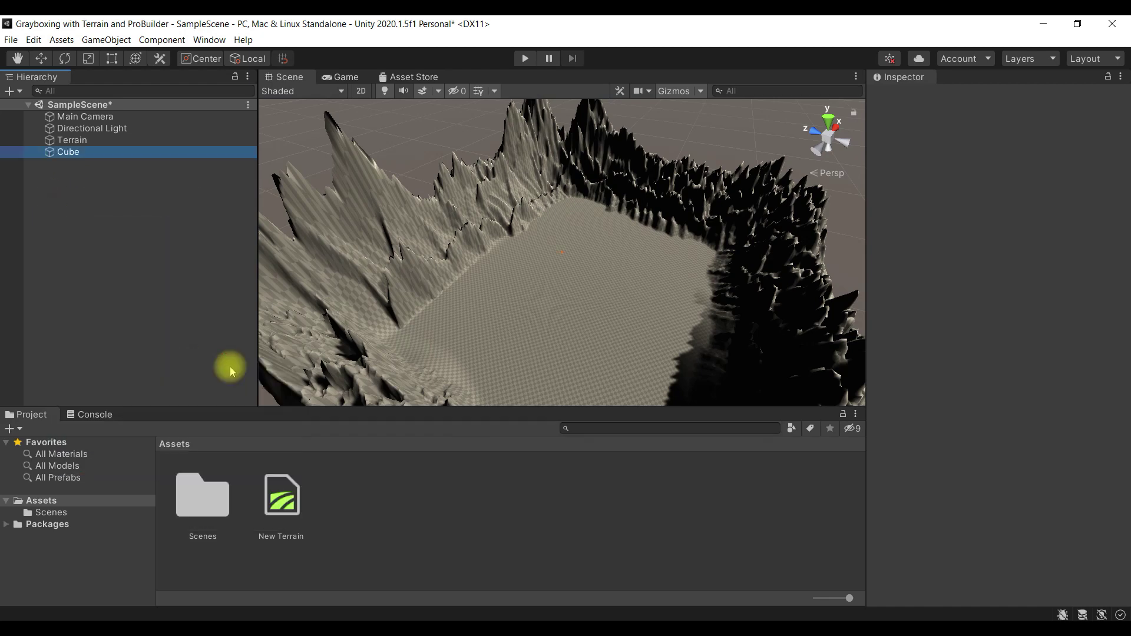
- Compare the terrain and cube selections, and frame the selected cube in the Scene view
click(76, 142)
click(77, 153)
click(78, 142)
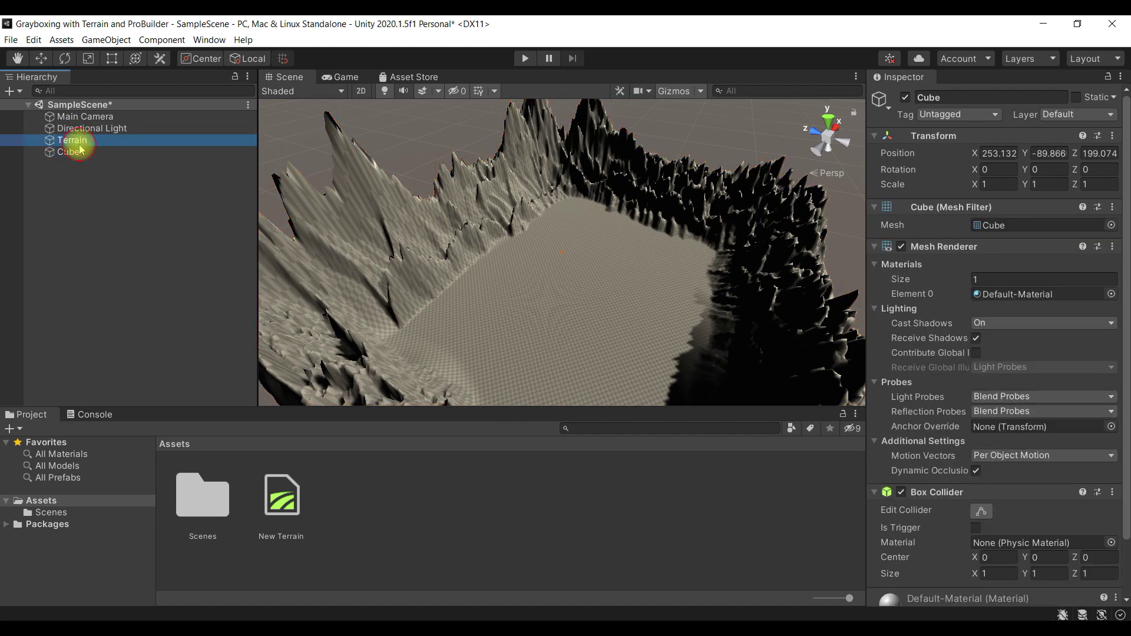
click(80, 152)
click(97, 141)
click(103, 152)
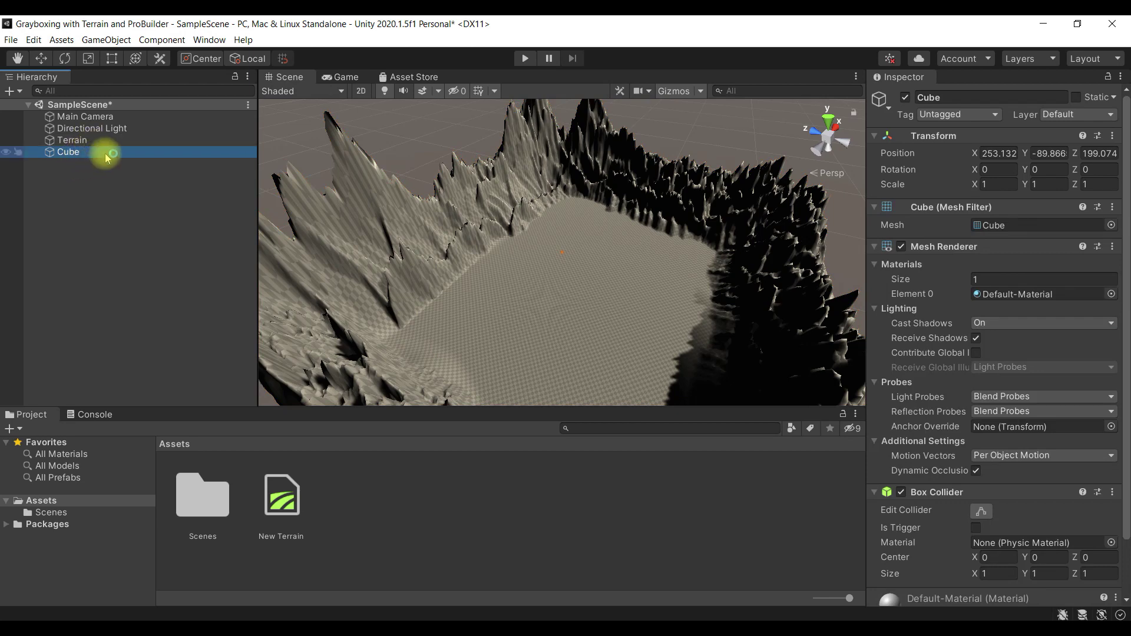
double_click(159, 151)
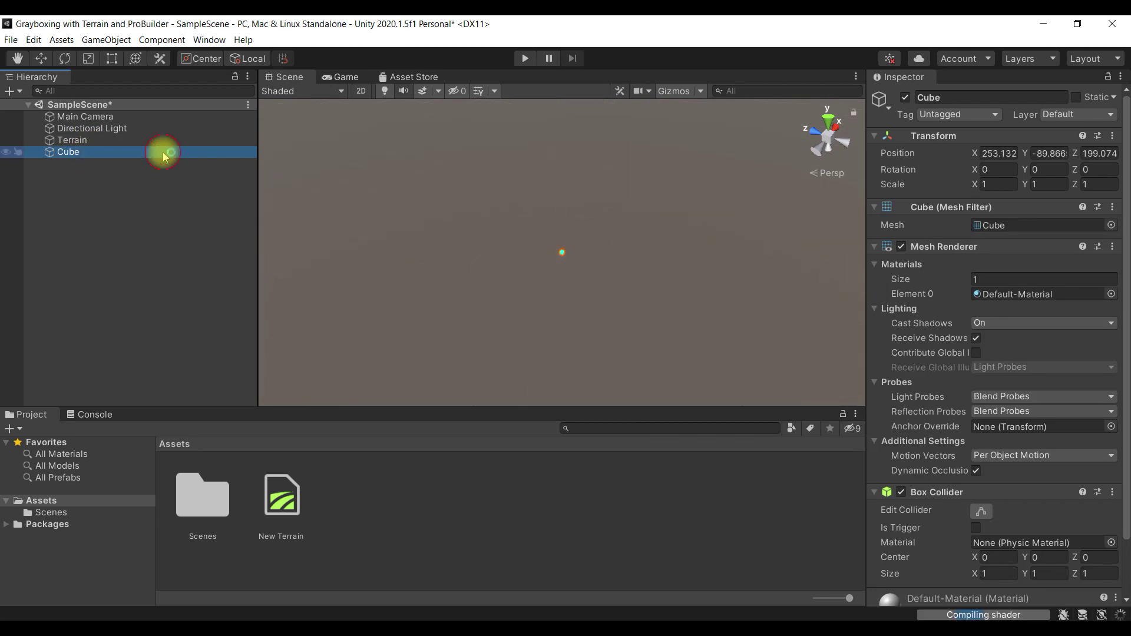
- Move the cube up above the terrain's flat center, to about X 108.3, Y 100.4, Z 87.1
scroll(480, 224, down, 10)
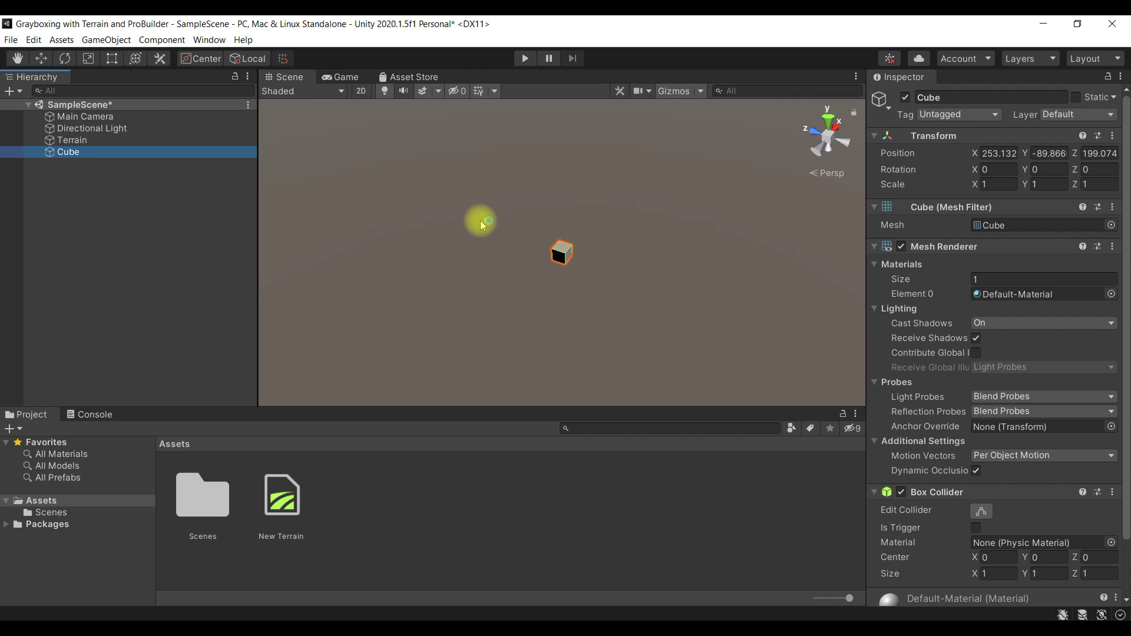
scroll(486, 216, down, 10)
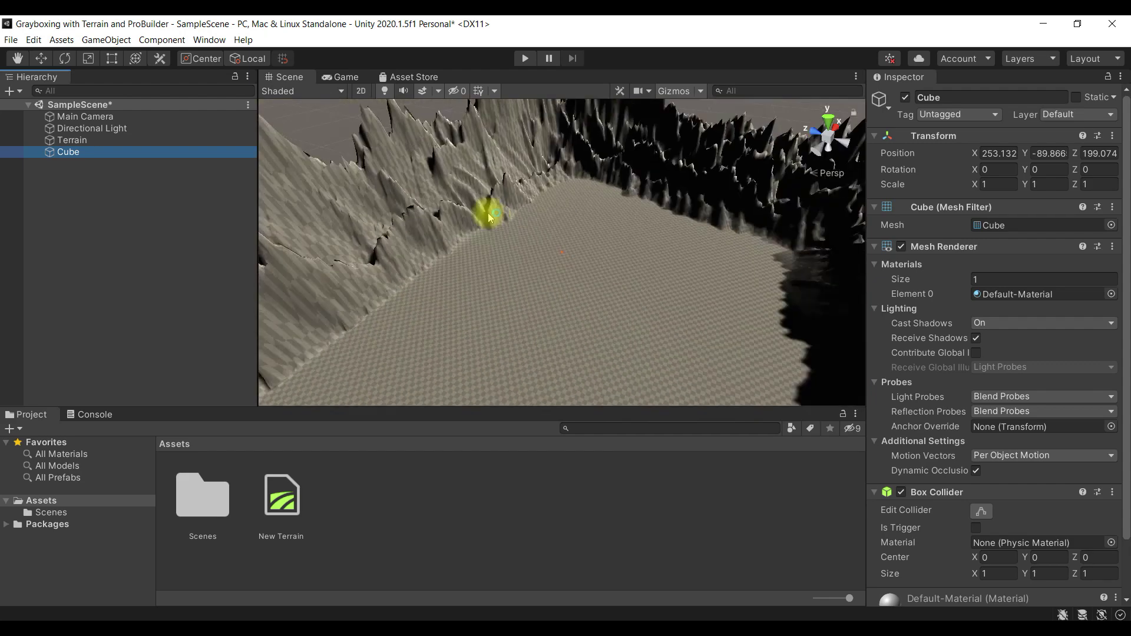
scroll(565, 236, up, 6)
key(w)
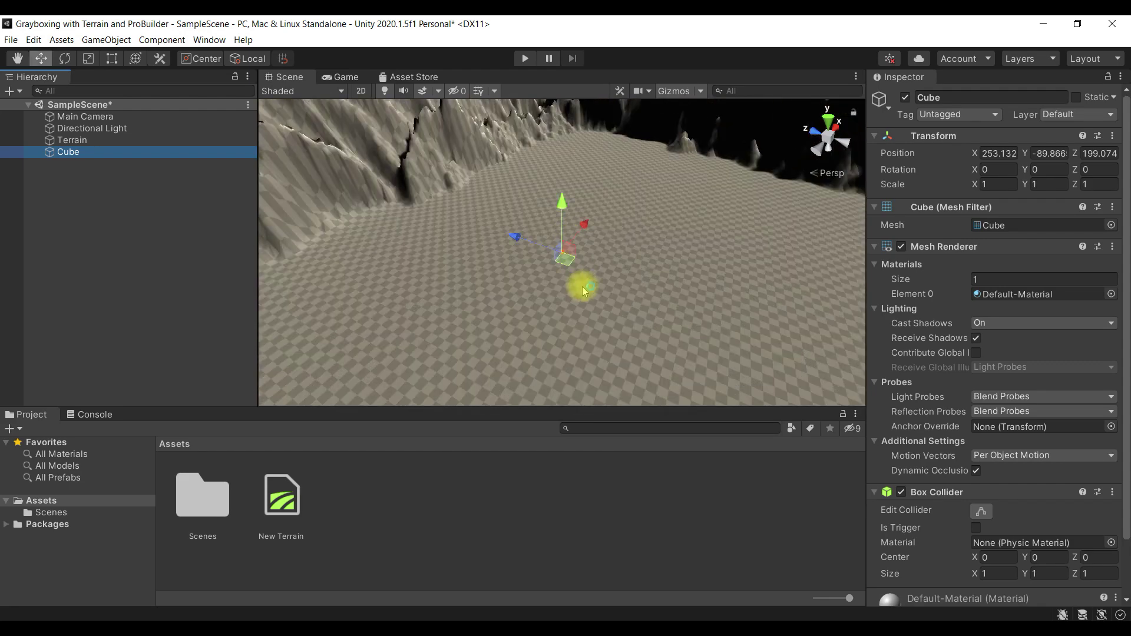
drag(569, 172, 554, 231)
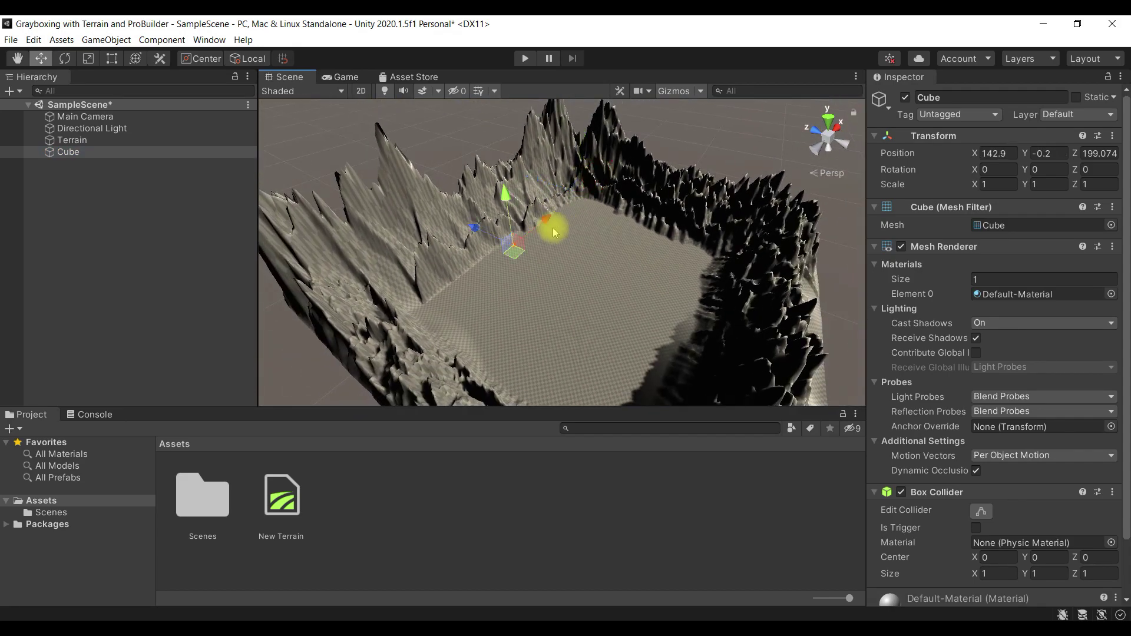
drag(511, 202, 672, 131)
alt+drag(731, 204, 533, 246)
drag(454, 181, 455, 177)
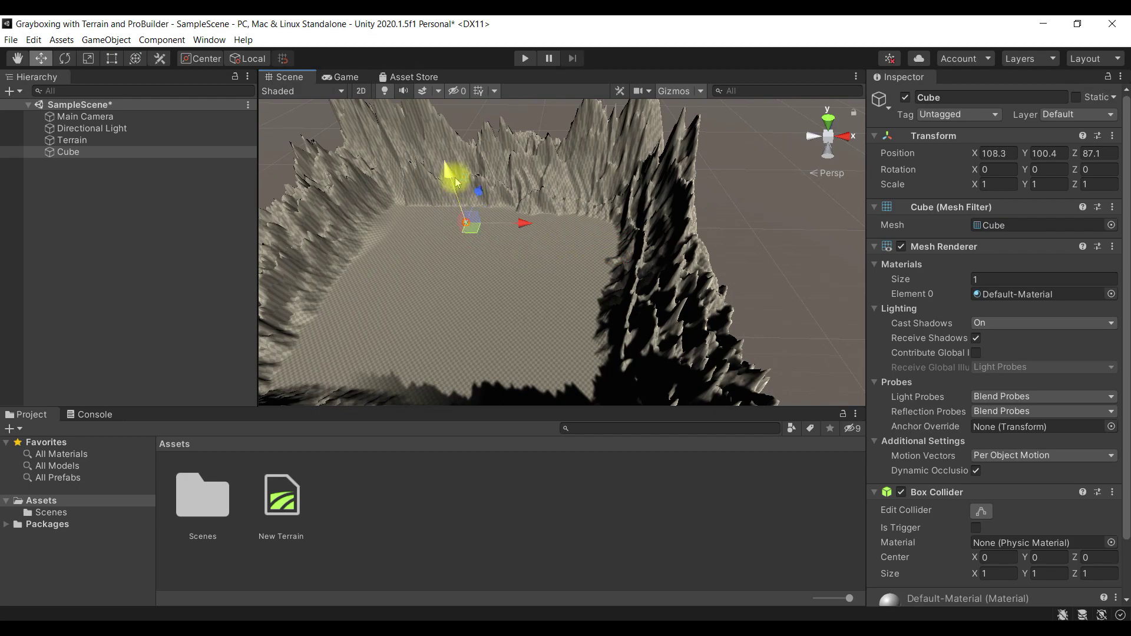
- Lower the cube to just above the terrain's flat floor, at about Y 51.11
alt+drag(635, 281, 386, 214)
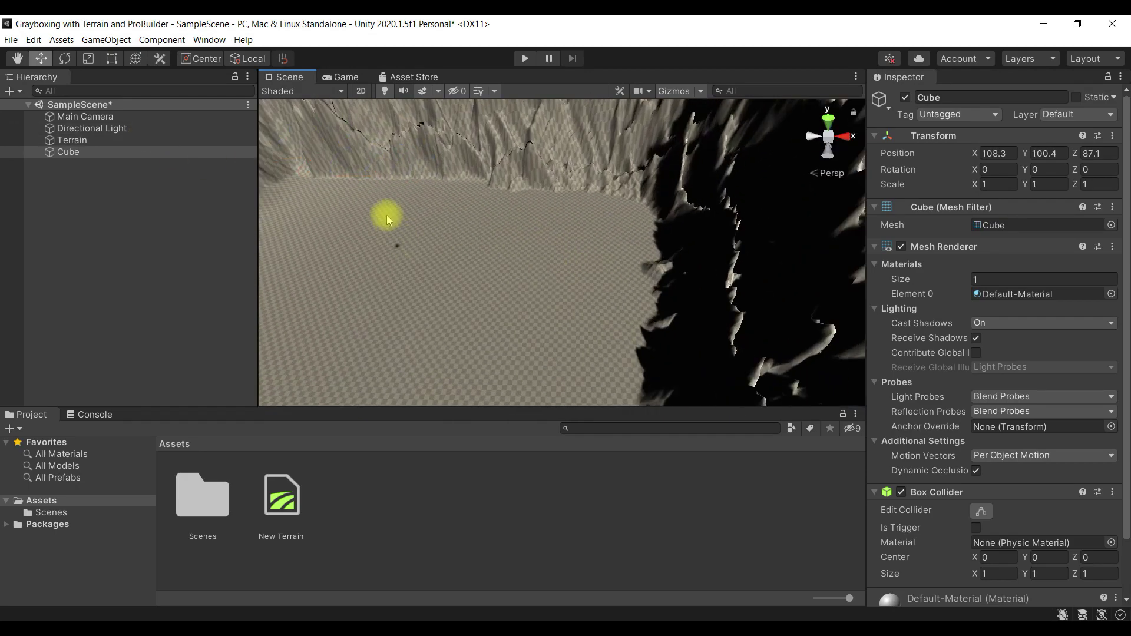
alt+drag(532, 250, 391, 176)
key(f)
scroll(629, 249, down, 5)
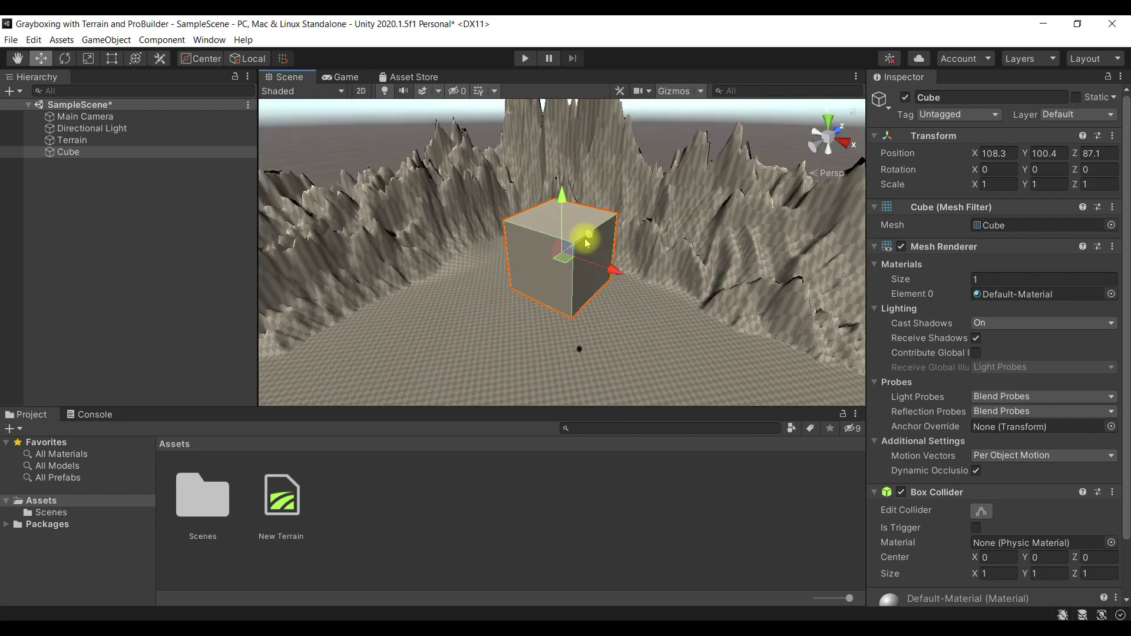
scroll(574, 236, up, 5)
scroll(570, 237, down, 5)
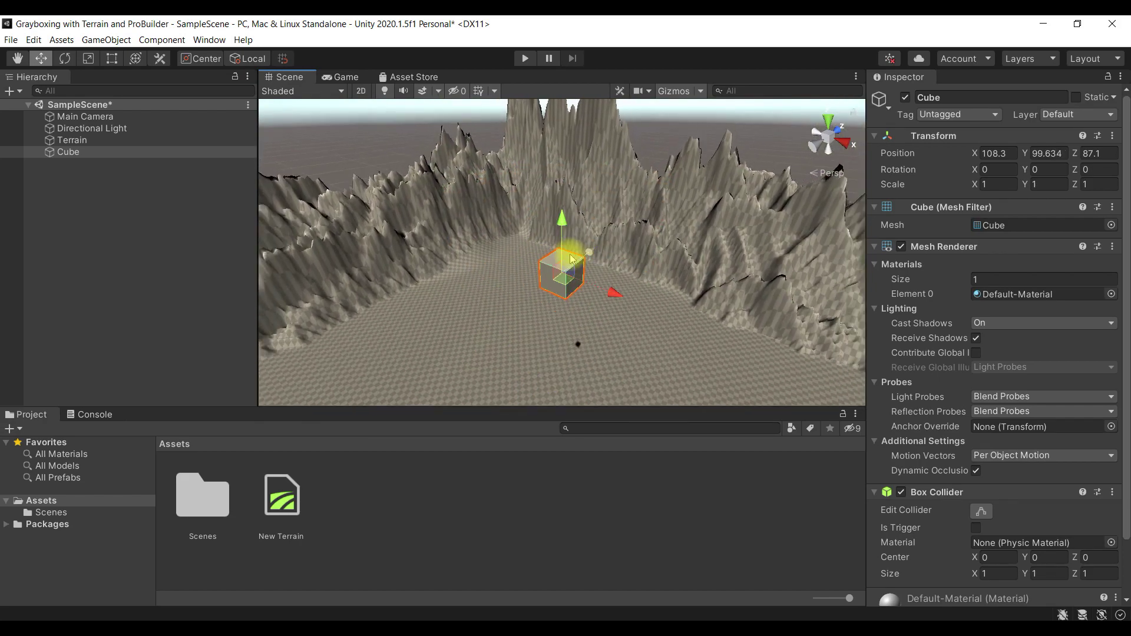
drag(563, 230, 598, 177)
scroll(602, 336, down, 2)
drag(605, 134, 690, 240)
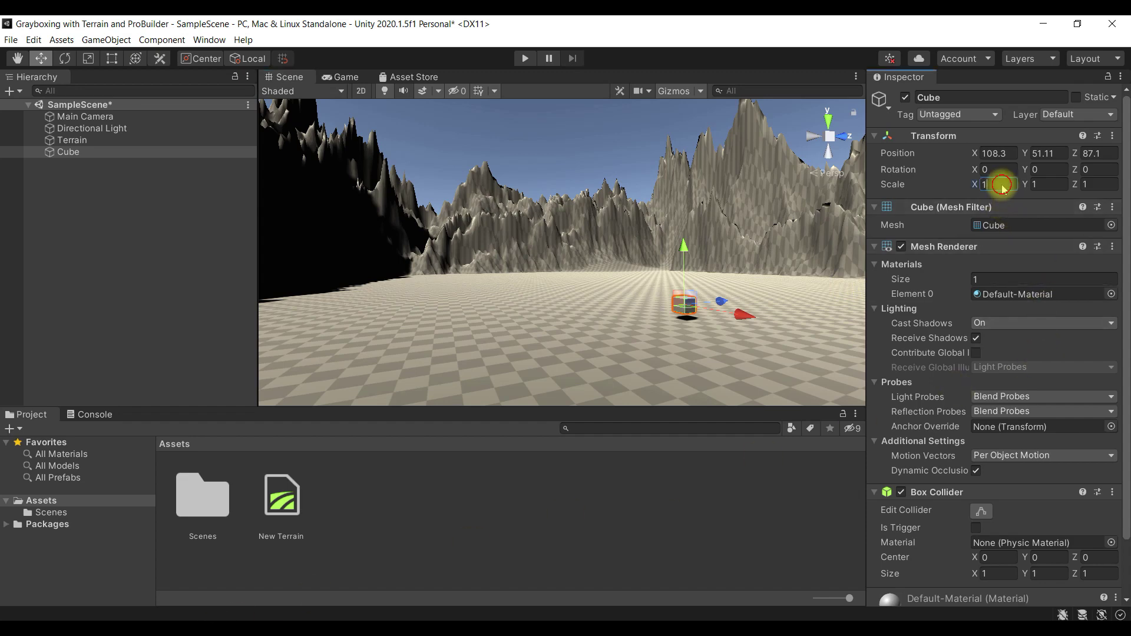
- Scale the cube into a wide platform of X 50, Y 10, Z 50
text(50)
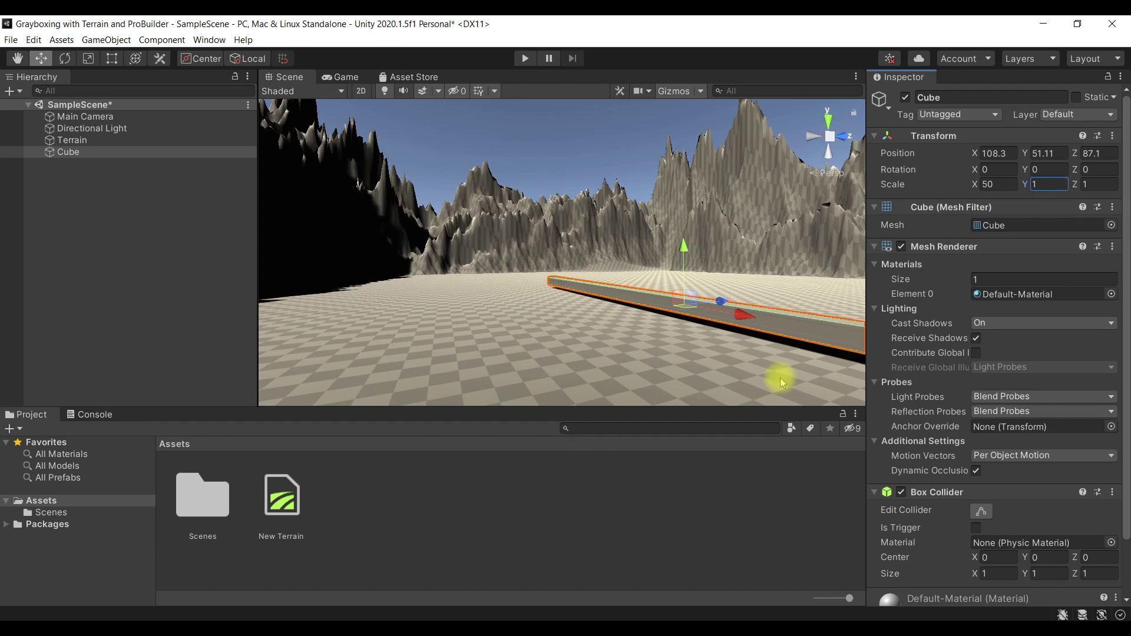
click(1052, 182)
text(0)
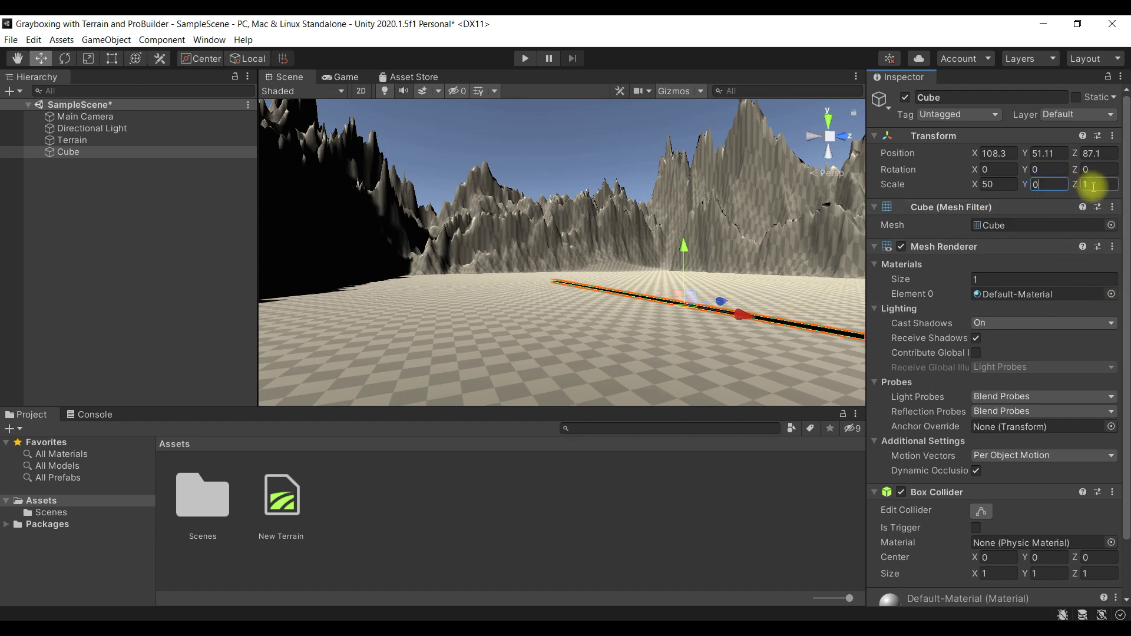
text(10)
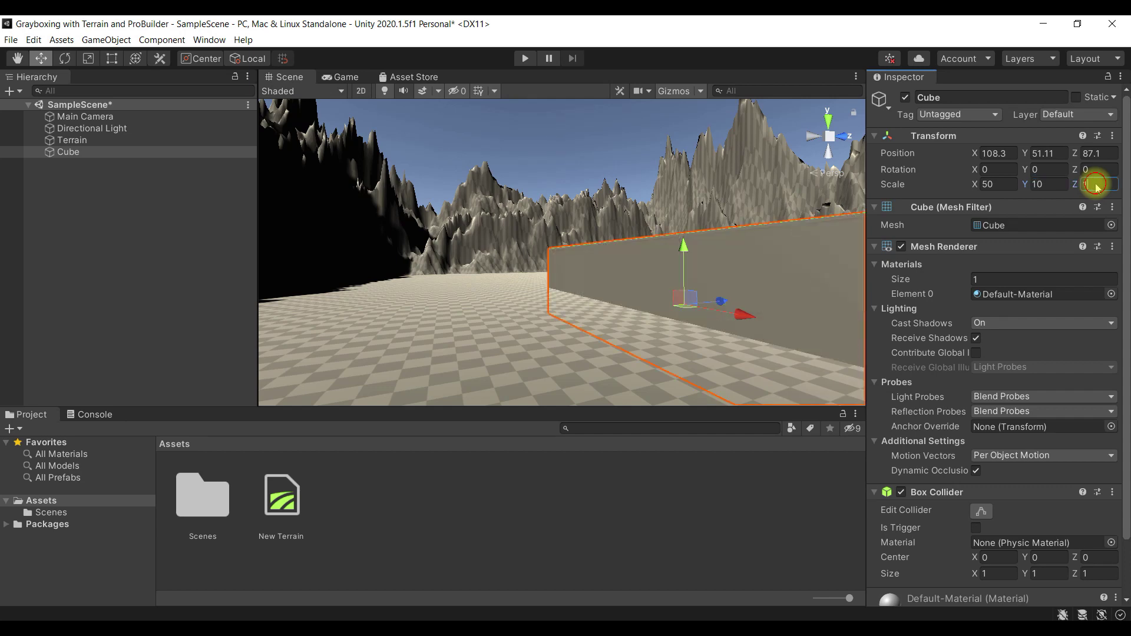
text(50)
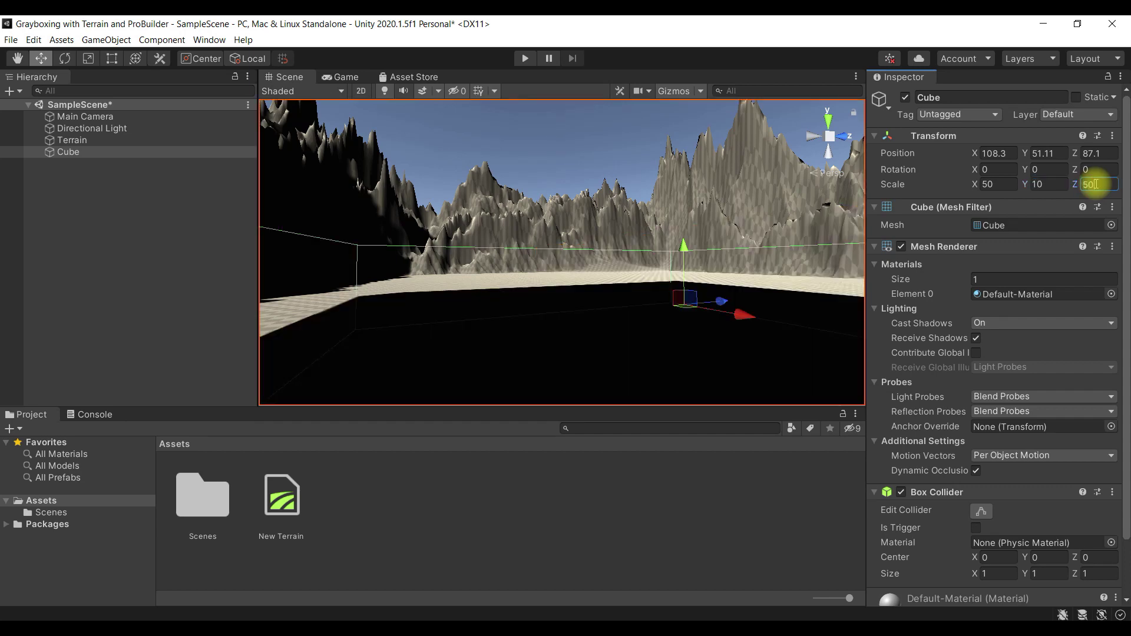
- Rest the enlarged cube on the terrain's flat floor at about X 108.3, Y 55.6, Z 105
text(f)
alt+drag(630, 311, 593, 287)
alt+drag(596, 348, 592, 237)
alt+drag(675, 315, 633, 309)
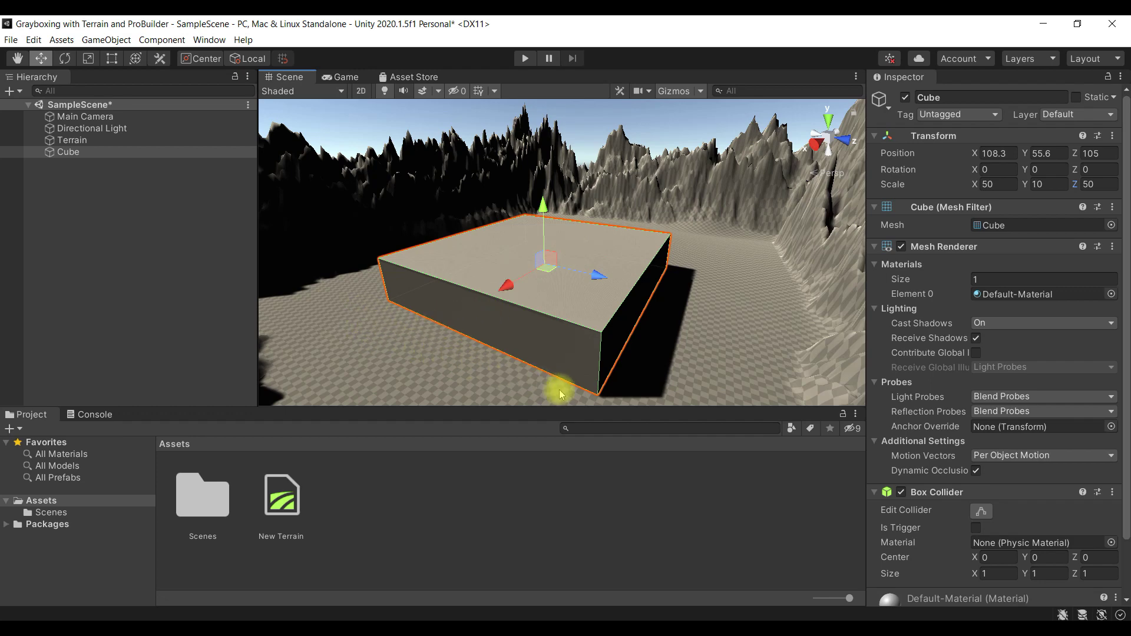
right_drag(650, 391, 705, 437)
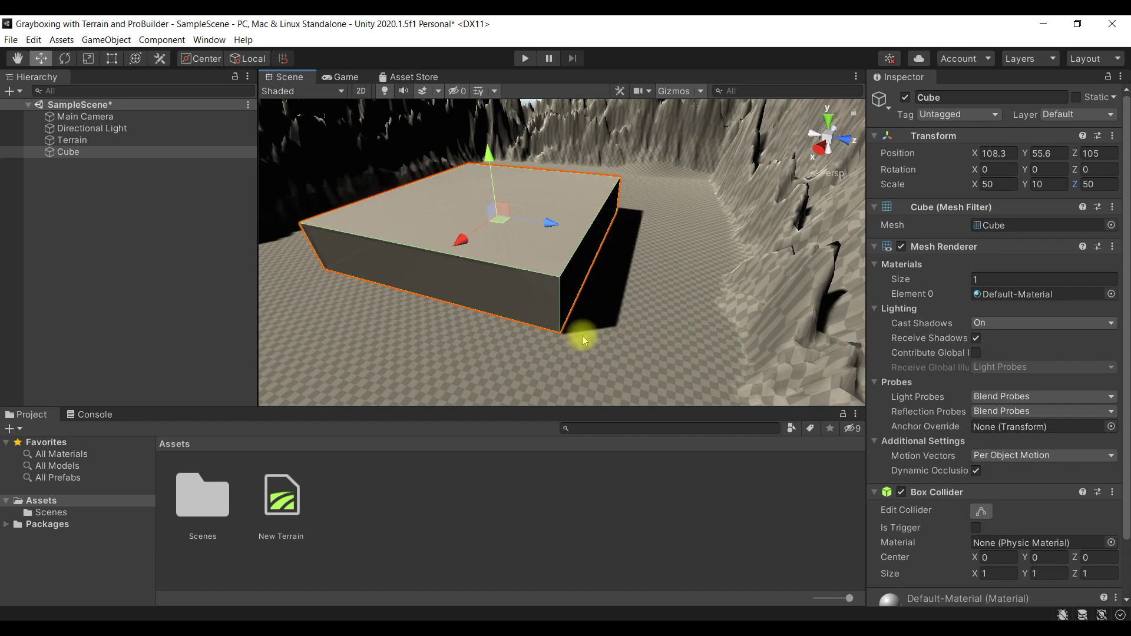
- Set up the Raise or Lower Terrain tool on the terrain with the soft round brush at size 10
click(125, 142)
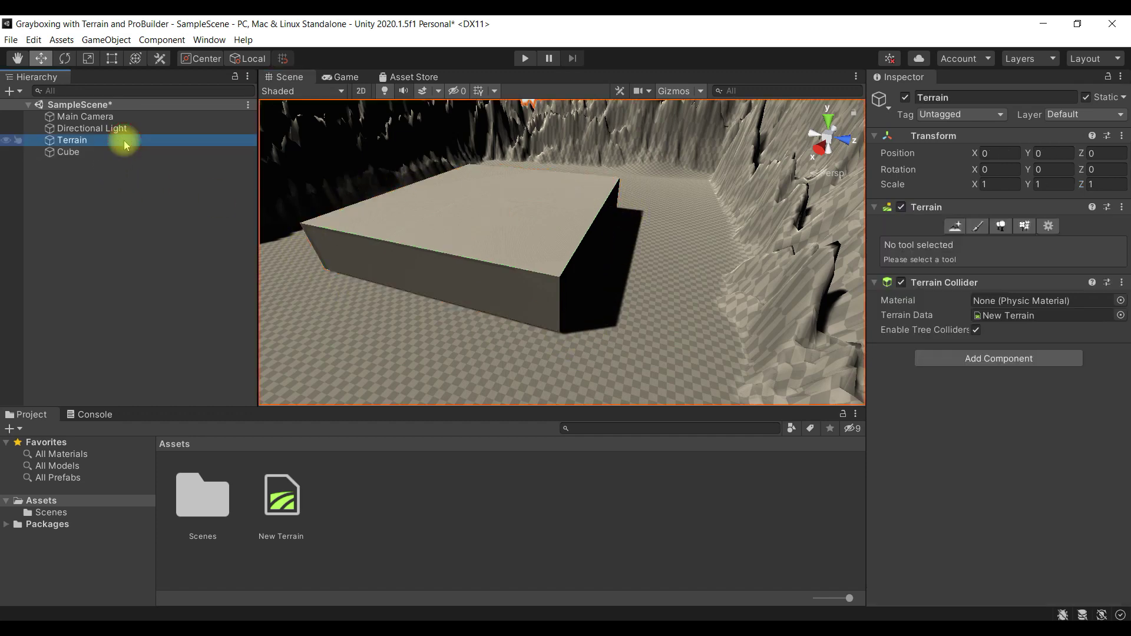
click(979, 228)
click(941, 242)
click(947, 243)
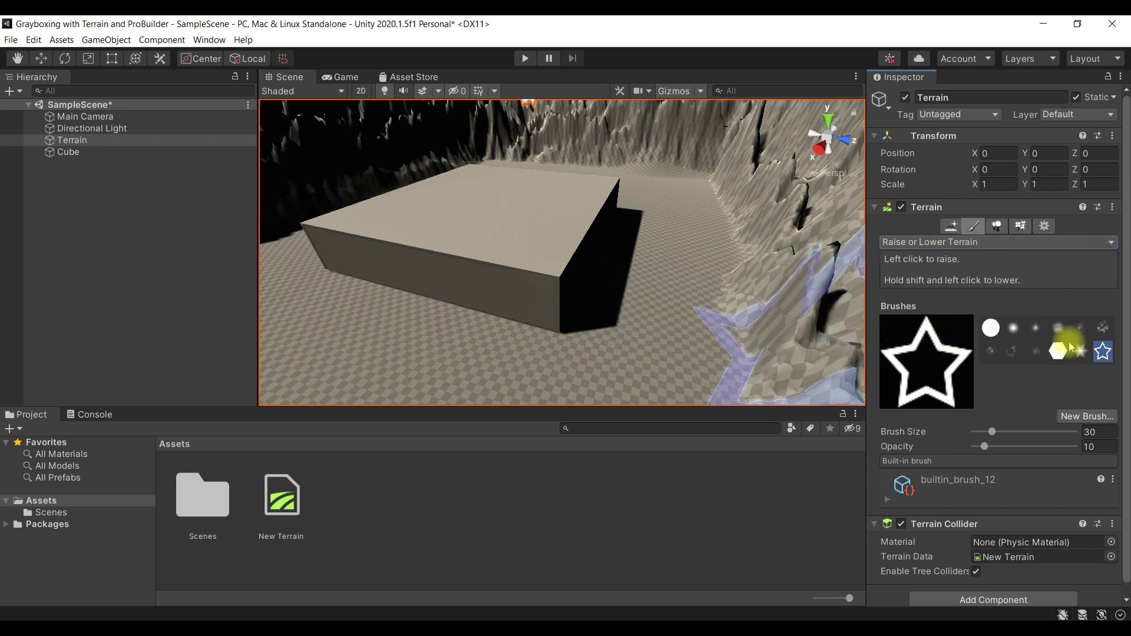
click(1013, 333)
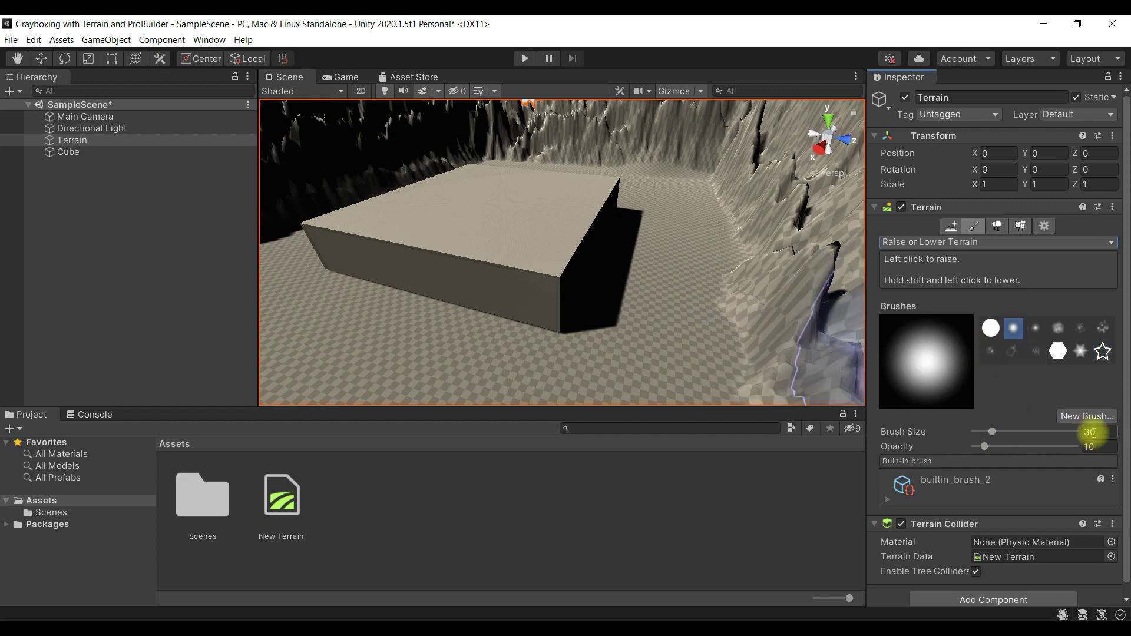
text(10)
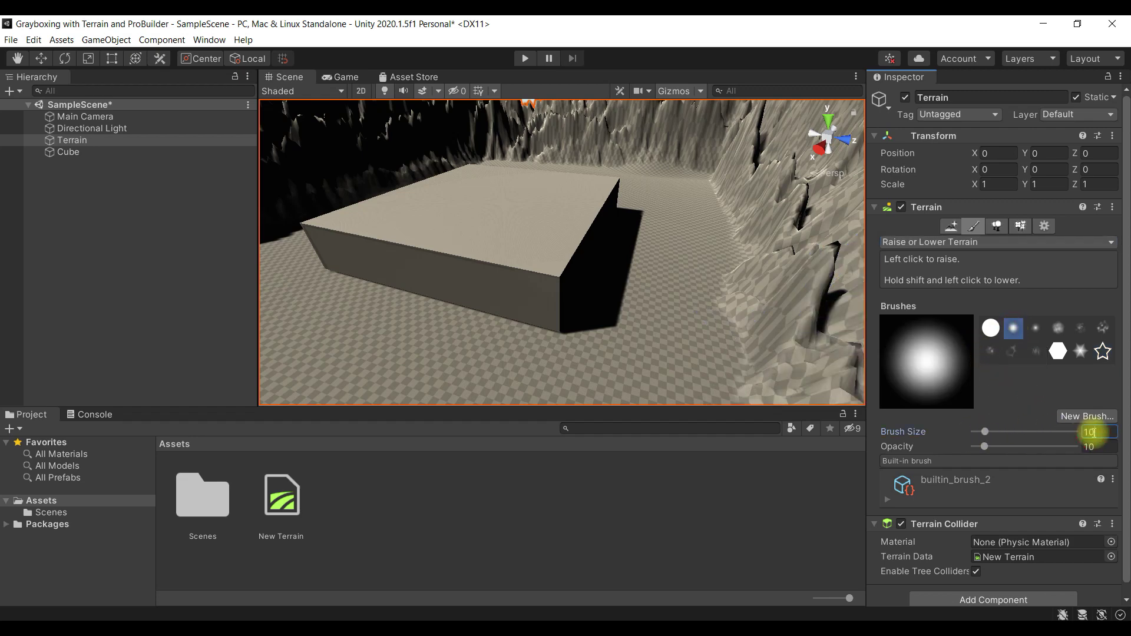
alt+drag(573, 362, 609, 337)
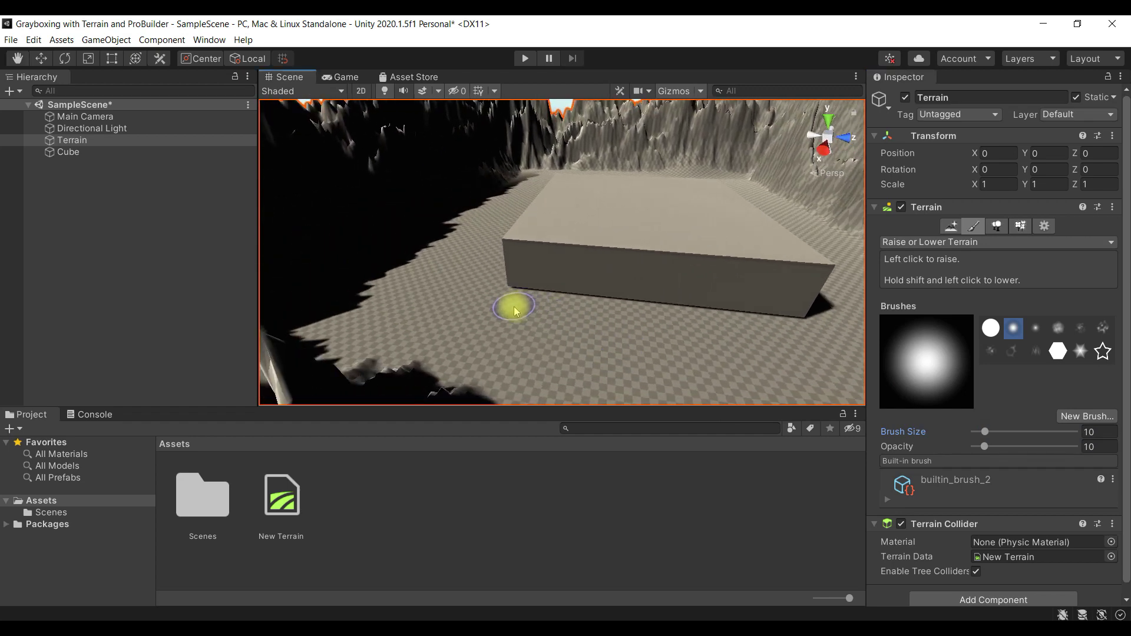
- Try raising and lowering the ground beside the platform with trial strokes along its long side
drag(517, 312, 553, 321)
key(ctrl+z)
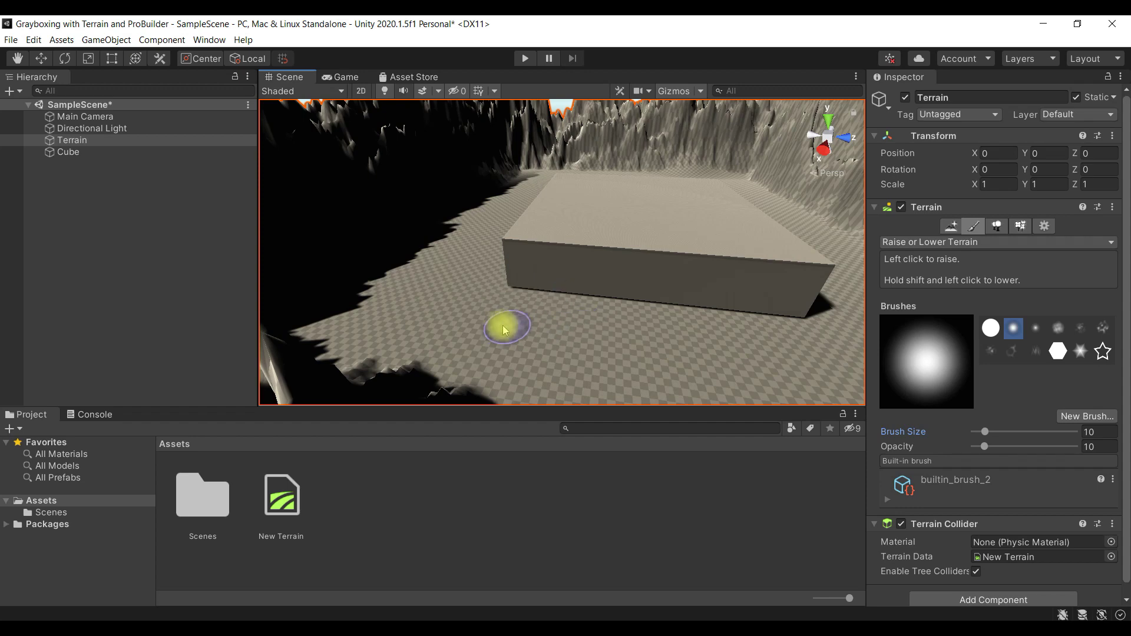
mouse_move(485, 320)
shift+mouse_down()
mouse_move(664, 353)
mouse_move(808, 360)
shift+mouse_up()
key(ctrl+z)
mouse_move(737, 365)
alt+mouse_down()
mouse_move(750, 374)
mouse_move(674, 373)
mouse_move(520, 292)
alt+mouse_up()
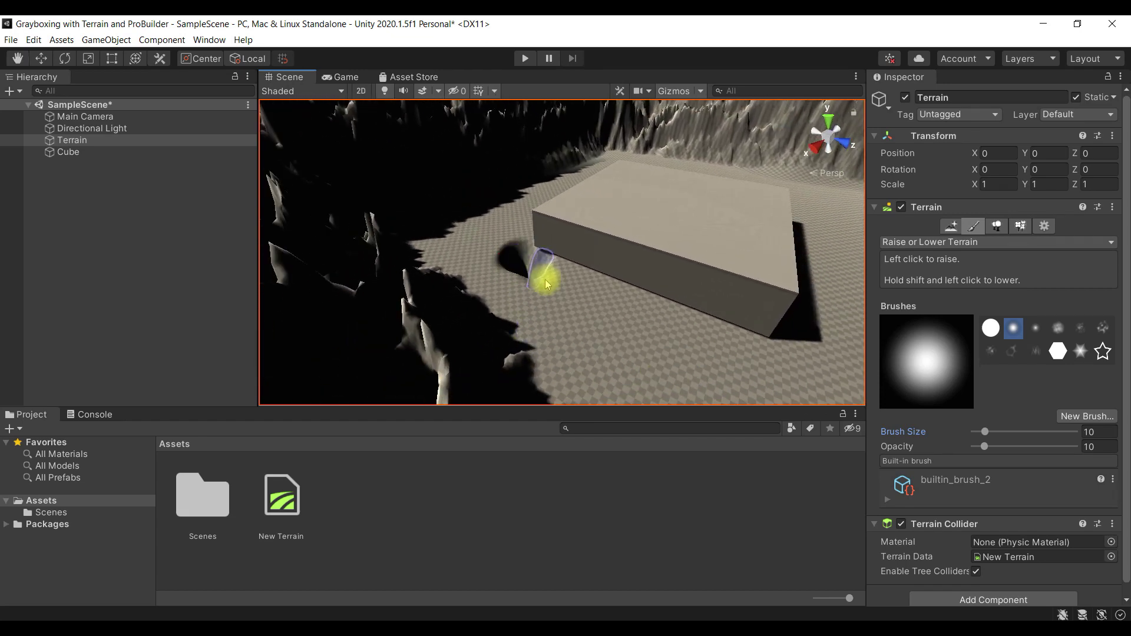
mouse_move(580, 302)
shift+mouse_down()
mouse_move(717, 343)
mouse_move(765, 371)
mouse_move(735, 360)
shift+mouse_up()
key(ctrl+z)
mouse_move(507, 274)
shift+mouse_down()
mouse_move(726, 373)
mouse_move(704, 383)
shift+mouse_up()
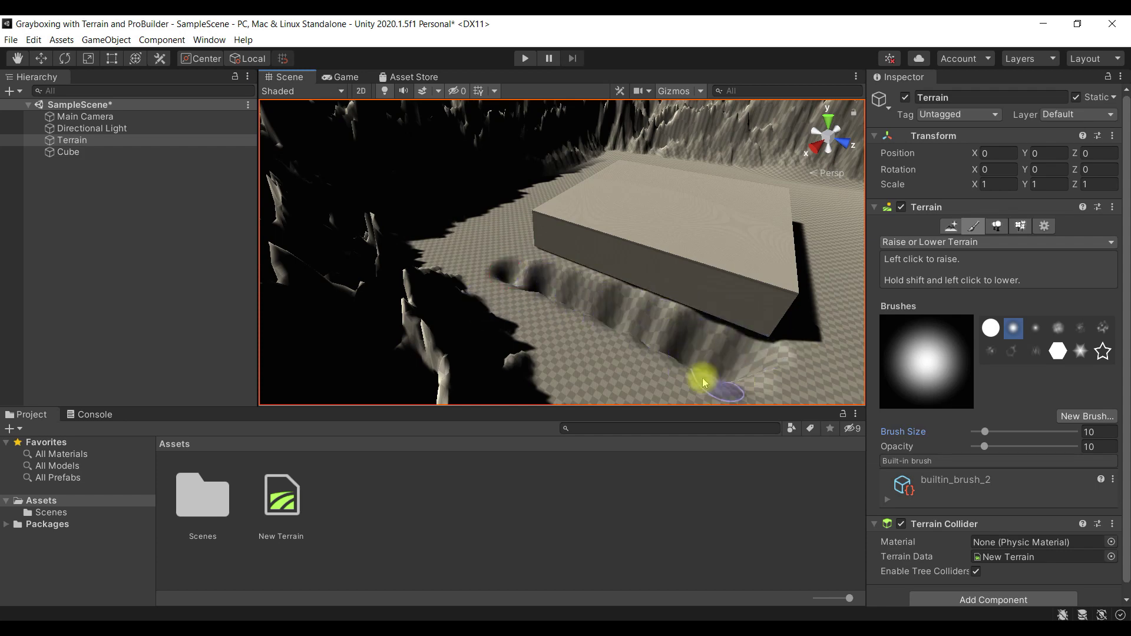
key(ctrl+z)
- Lower the ground along the platform's sides to begin a trench around it
mouse_move(548, 307)
shift+mouse_down()
mouse_move(756, 403)
mouse_move(778, 386)
mouse_move(595, 471)
mouse_move(608, 449)
mouse_move(535, 427)
mouse_move(567, 336)
mouse_move(576, 387)
mouse_move(533, 361)
shift+mouse_up()
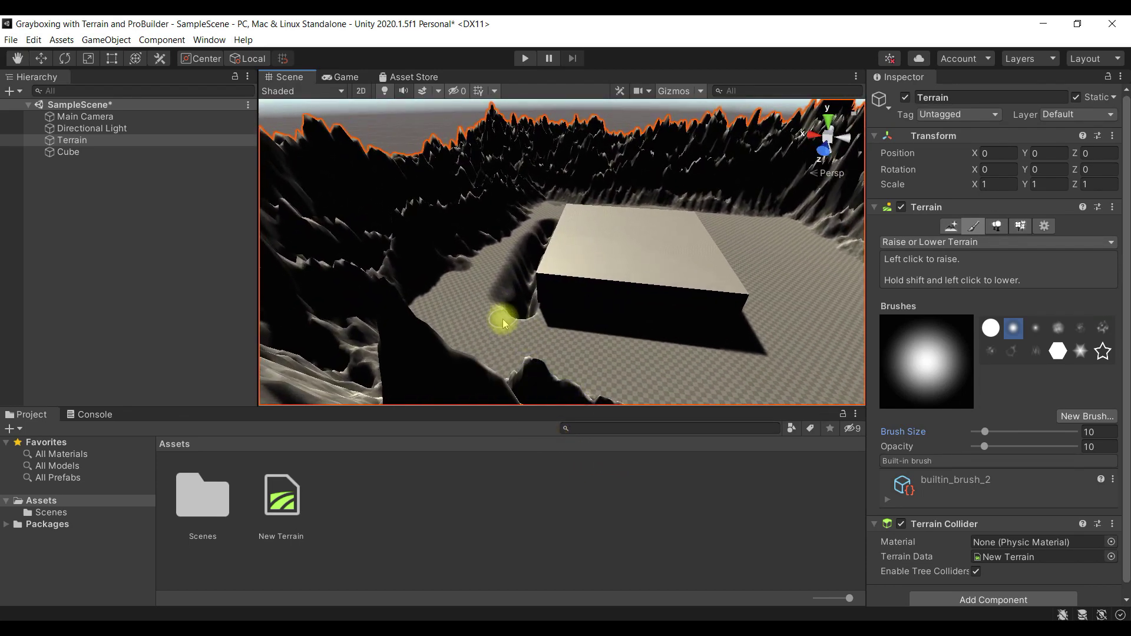
mouse_move(581, 378)
mouse_down()
mouse_move(719, 396)
mouse_move(785, 387)
mouse_move(765, 341)
mouse_move(532, 393)
mouse_up()
key(ctrl+z)
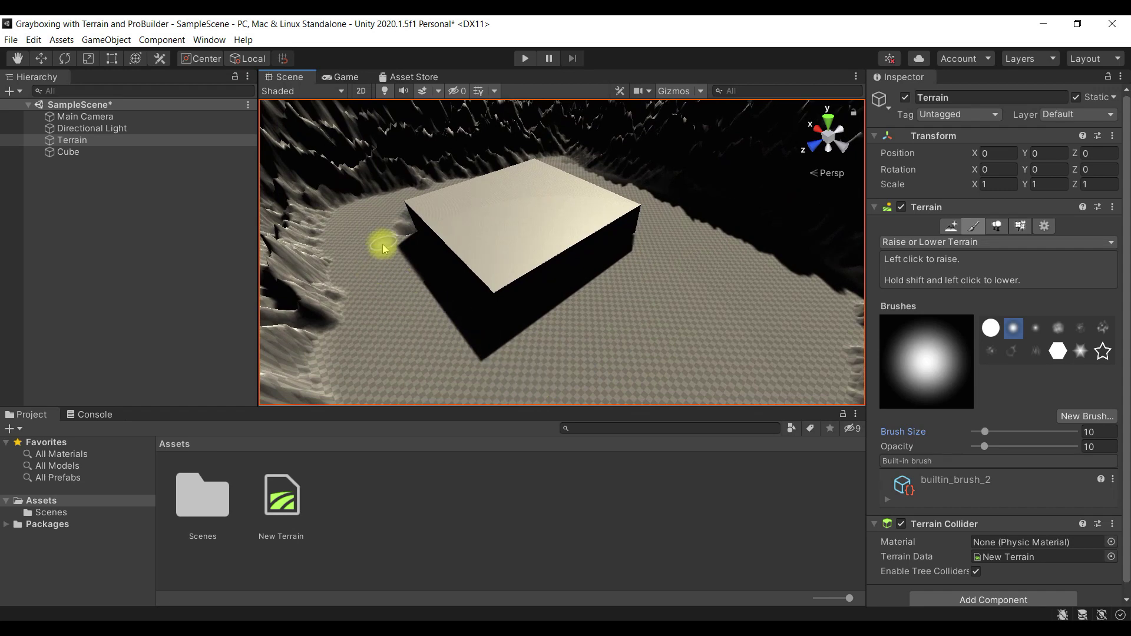
drag(389, 271, 446, 321)
key(ctrl+z)
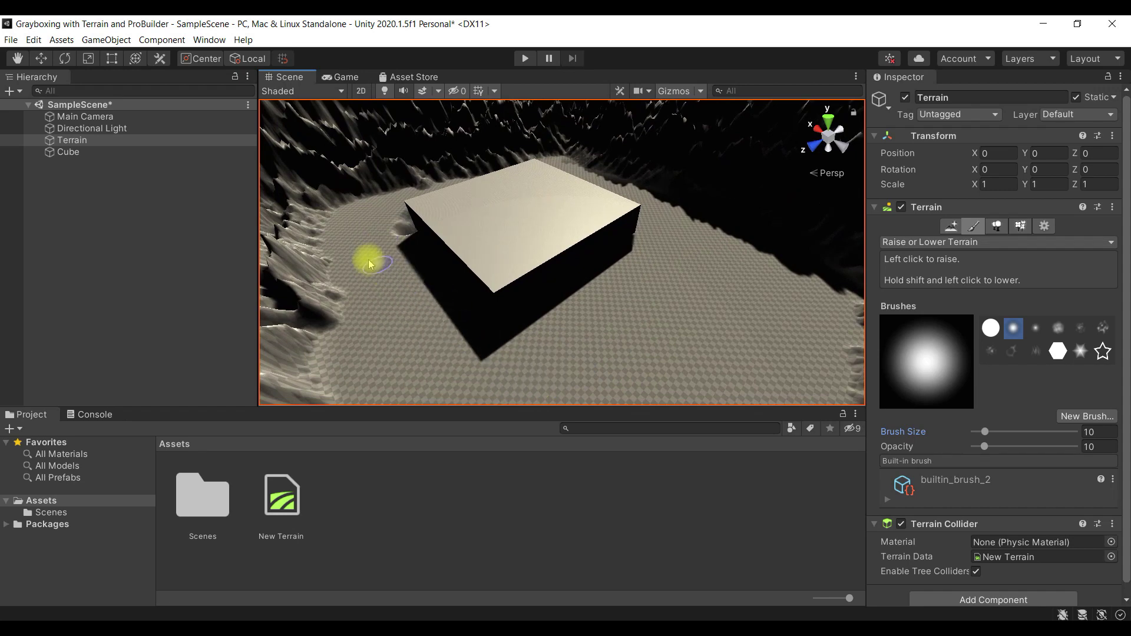
drag(365, 252, 475, 405)
- Deepen and extend the trench until it surrounds the platform on all sides
mouse_move(581, 361)
alt+mouse_down()
mouse_move(498, 412)
mouse_move(472, 374)
mouse_move(480, 353)
mouse_move(592, 352)
mouse_move(718, 299)
mouse_move(670, 336)
mouse_move(460, 379)
mouse_move(607, 384)
mouse_move(677, 361)
mouse_move(661, 353)
mouse_move(687, 342)
mouse_move(606, 383)
mouse_move(708, 353)
mouse_move(750, 301)
mouse_move(697, 341)
mouse_move(710, 331)
mouse_move(448, 364)
mouse_move(426, 337)
mouse_move(638, 240)
mouse_move(651, 182)
mouse_move(535, 258)
mouse_move(430, 303)
mouse_move(590, 268)
mouse_move(523, 283)
mouse_move(497, 311)
mouse_move(576, 255)
mouse_move(619, 244)
mouse_move(618, 220)
mouse_move(409, 322)
mouse_move(341, 227)
mouse_move(395, 302)
mouse_move(437, 285)
mouse_move(571, 293)
mouse_move(637, 260)
alt+mouse_up()
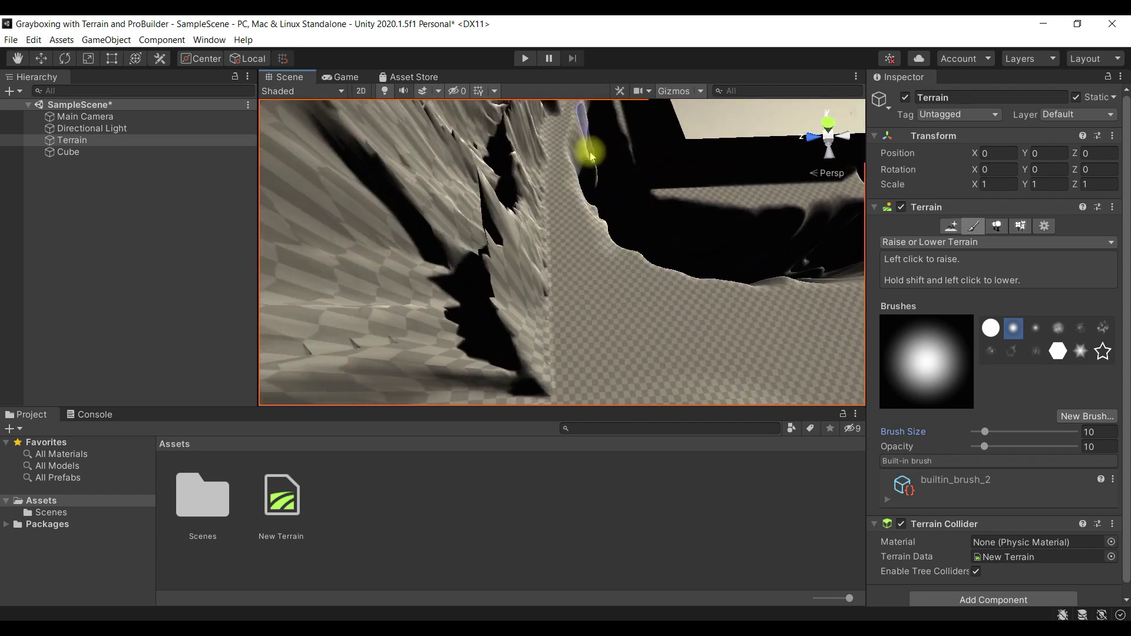
mouse_move(713, 260)
alt+mouse_down()
mouse_move(611, 223)
mouse_move(686, 197)
mouse_move(687, 235)
mouse_move(656, 308)
mouse_move(611, 315)
alt+mouse_up()
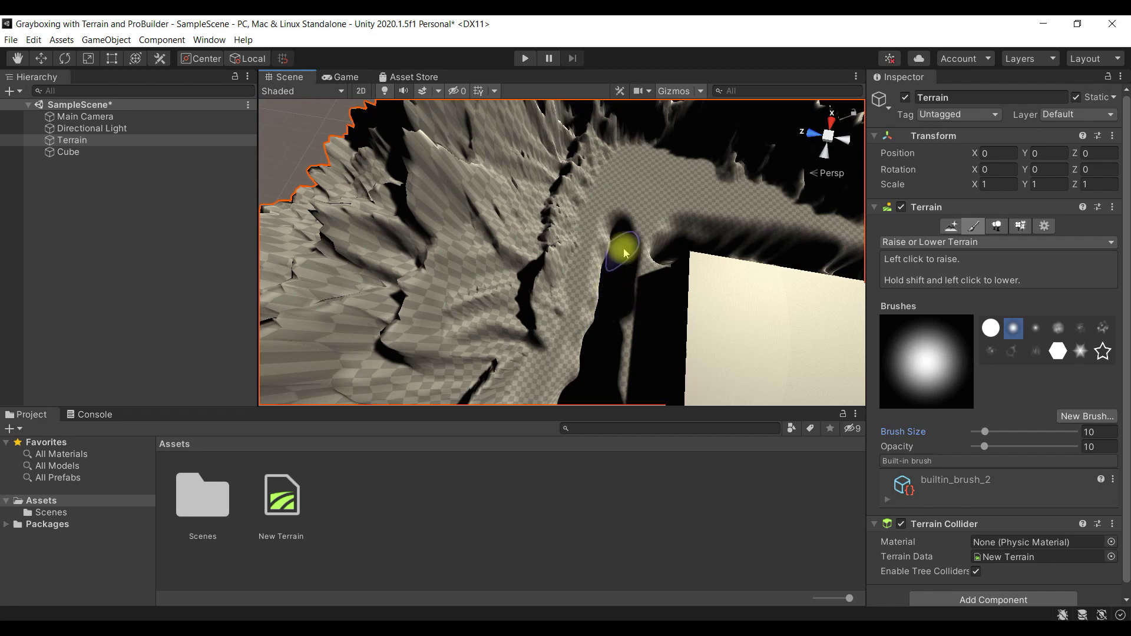
drag(655, 257, 637, 259)
mouse_move(607, 301)
mouse_down()
mouse_move(624, 247)
mouse_move(642, 242)
mouse_move(595, 295)
mouse_move(628, 271)
mouse_move(695, 303)
mouse_move(617, 333)
mouse_move(513, 318)
mouse_move(555, 289)
mouse_move(531, 253)
mouse_up()
mouse_move(476, 211)
mouse_down()
mouse_move(492, 192)
mouse_move(583, 292)
mouse_move(510, 237)
mouse_move(463, 176)
mouse_move(474, 172)
mouse_move(543, 245)
mouse_move(475, 186)
mouse_move(505, 192)
mouse_move(479, 198)
mouse_up()
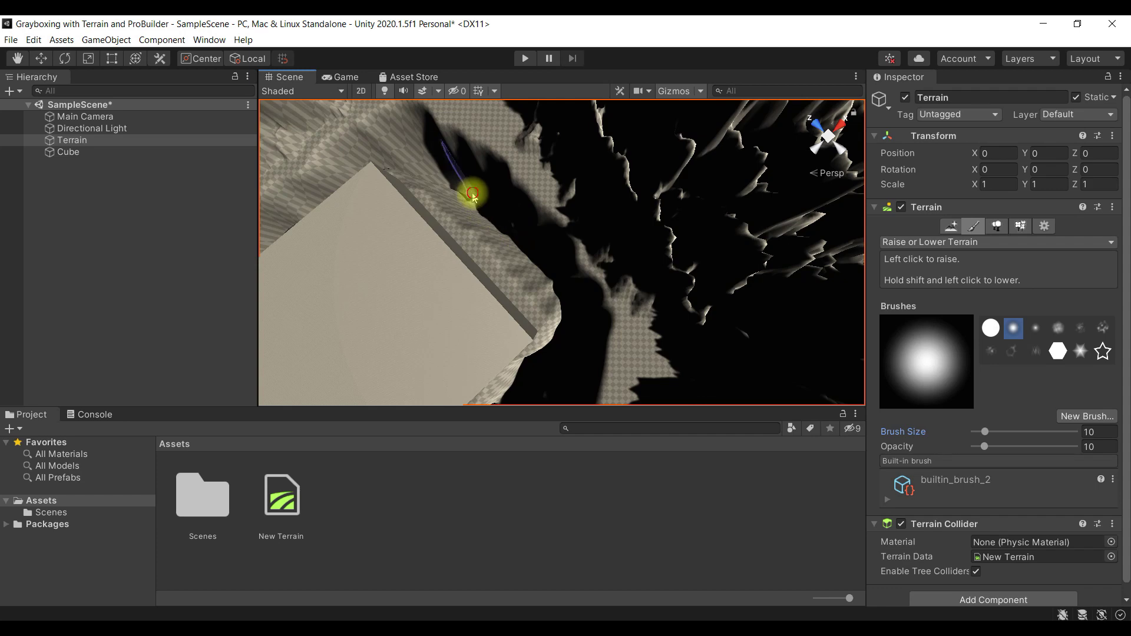
alt+drag(467, 213, 727, 335)
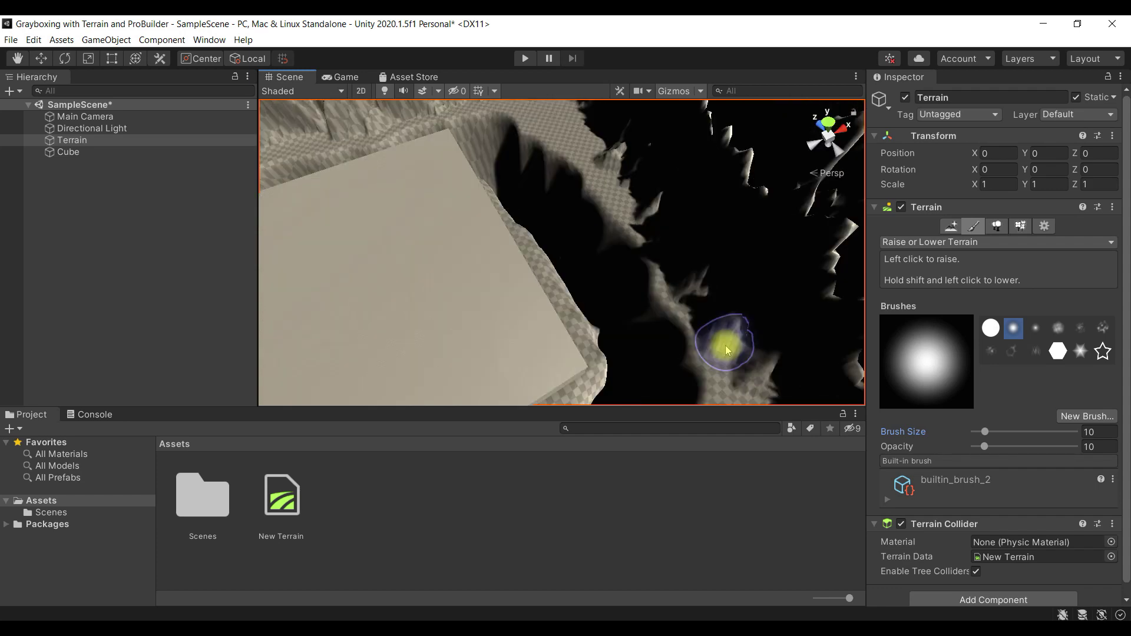
- Widen and lower the moat around the platform with the rough cloud brush builtin_brush_5 at brush size 50
click(972, 242)
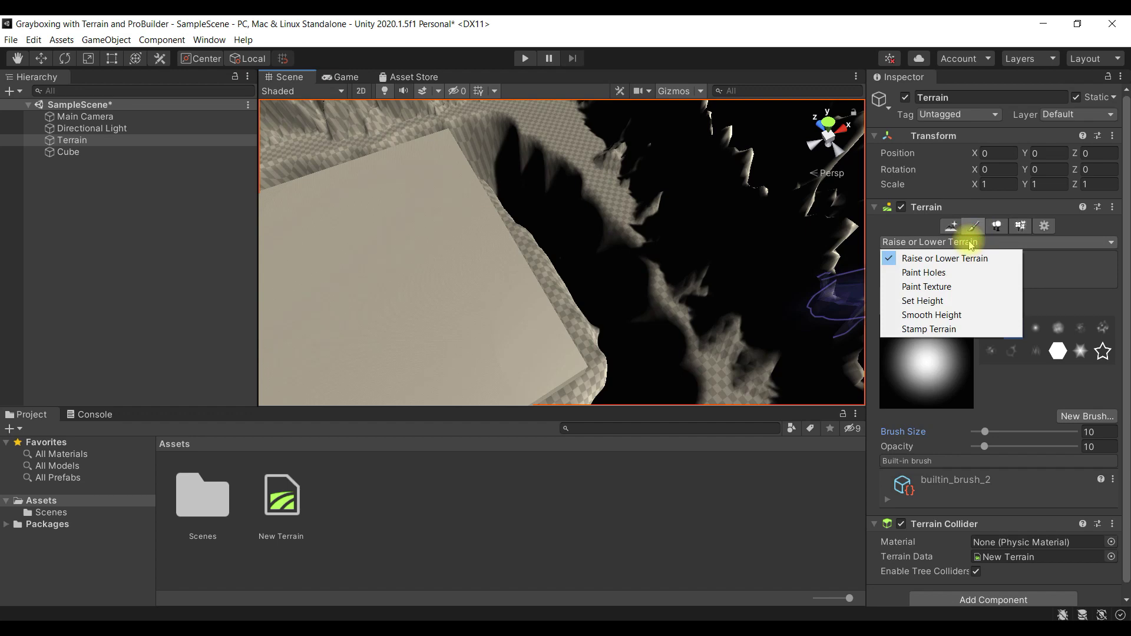
click(1106, 432)
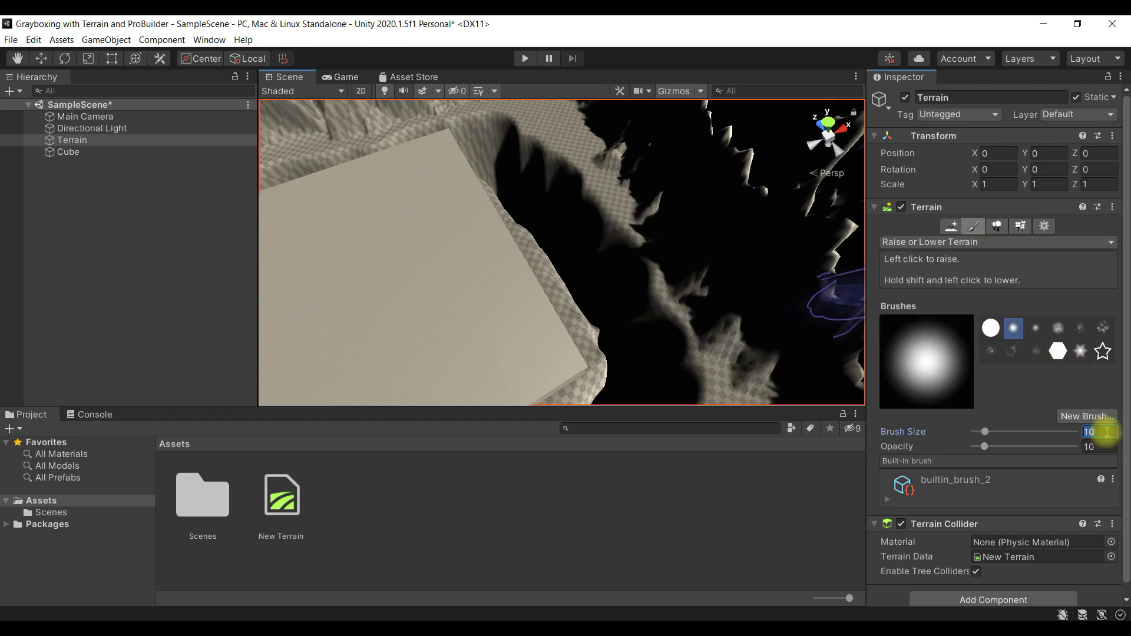
text(50)
key(Return)
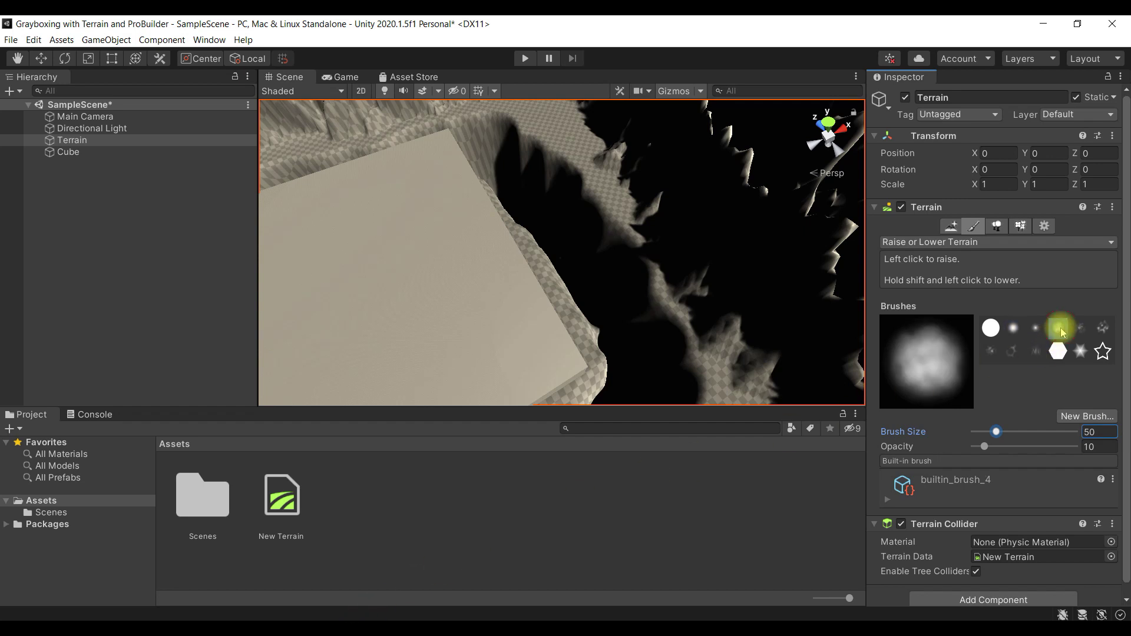
click(1037, 328)
click(1058, 329)
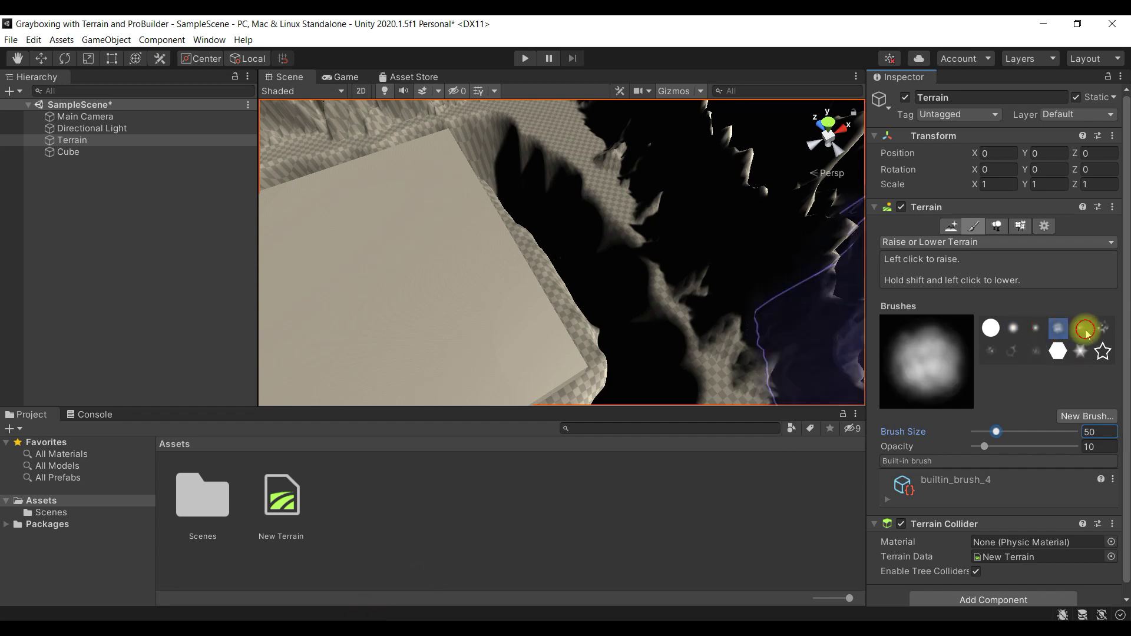
click(1081, 328)
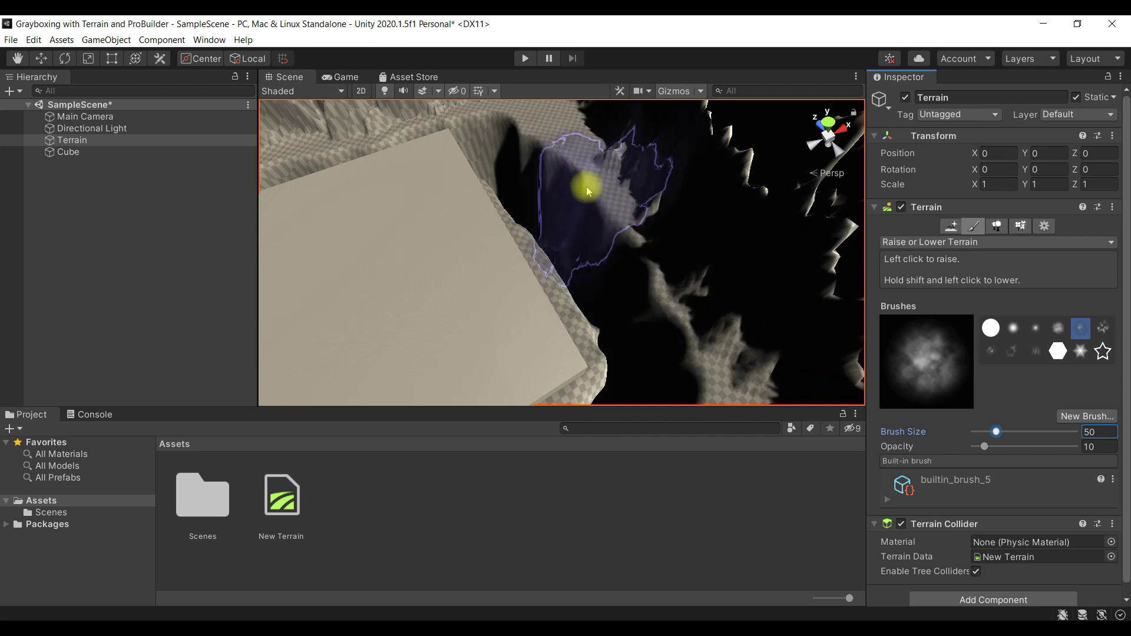
scroll(587, 189, down, 10)
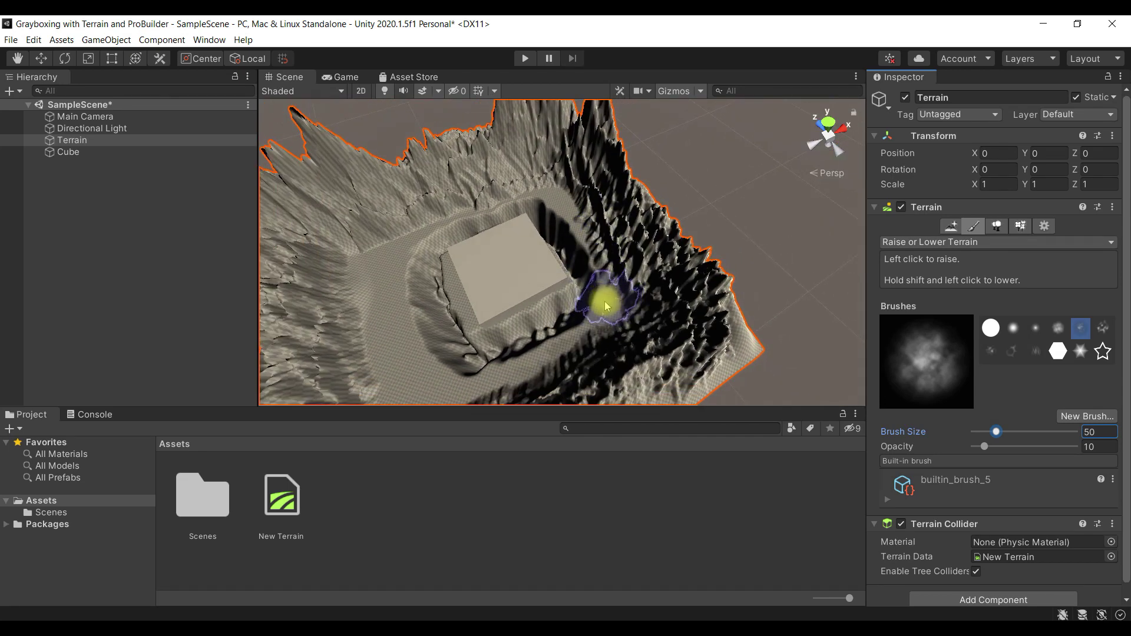
mouse_move(465, 367)
mouse_down()
mouse_move(419, 298)
mouse_move(422, 268)
mouse_move(548, 219)
mouse_move(586, 253)
mouse_move(578, 308)
mouse_move(550, 341)
mouse_move(504, 360)
mouse_move(566, 336)
mouse_move(457, 364)
mouse_move(429, 327)
mouse_move(433, 246)
mouse_move(525, 219)
mouse_move(586, 320)
mouse_move(543, 348)
mouse_move(462, 361)
mouse_move(429, 271)
mouse_move(494, 231)
mouse_move(585, 291)
mouse_move(593, 320)
mouse_move(576, 230)
mouse_move(611, 322)
mouse_move(599, 278)
mouse_move(543, 298)
mouse_move(354, 265)
mouse_move(424, 256)
mouse_move(567, 267)
mouse_up()
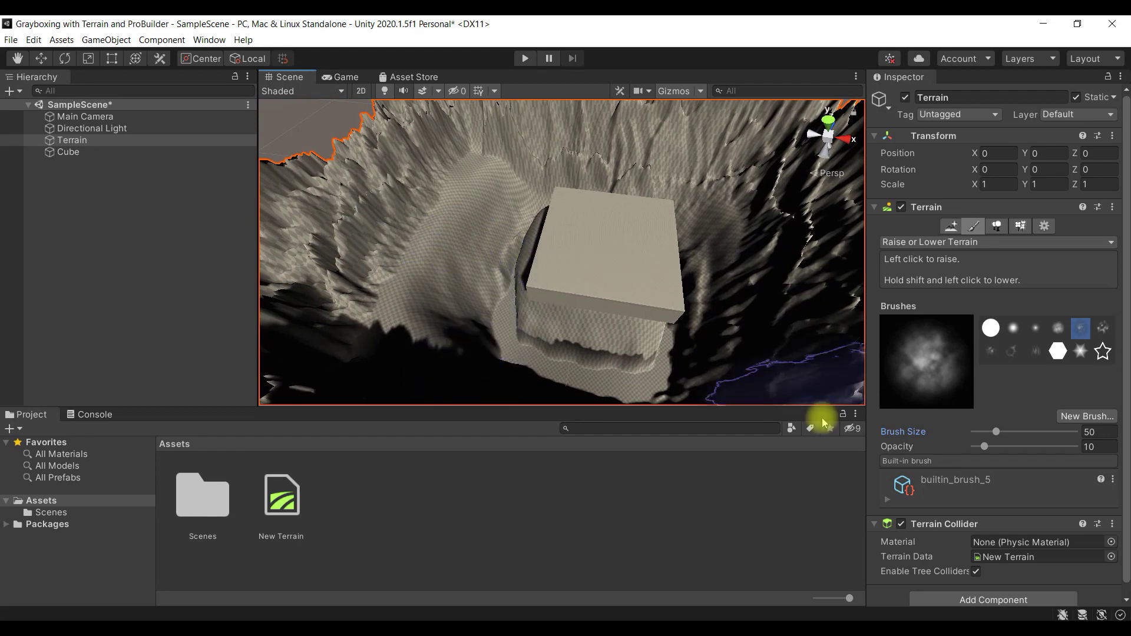
- Flatten a broad ledge beside the moat with Set Height at 60, using the soft round brush
click(978, 242)
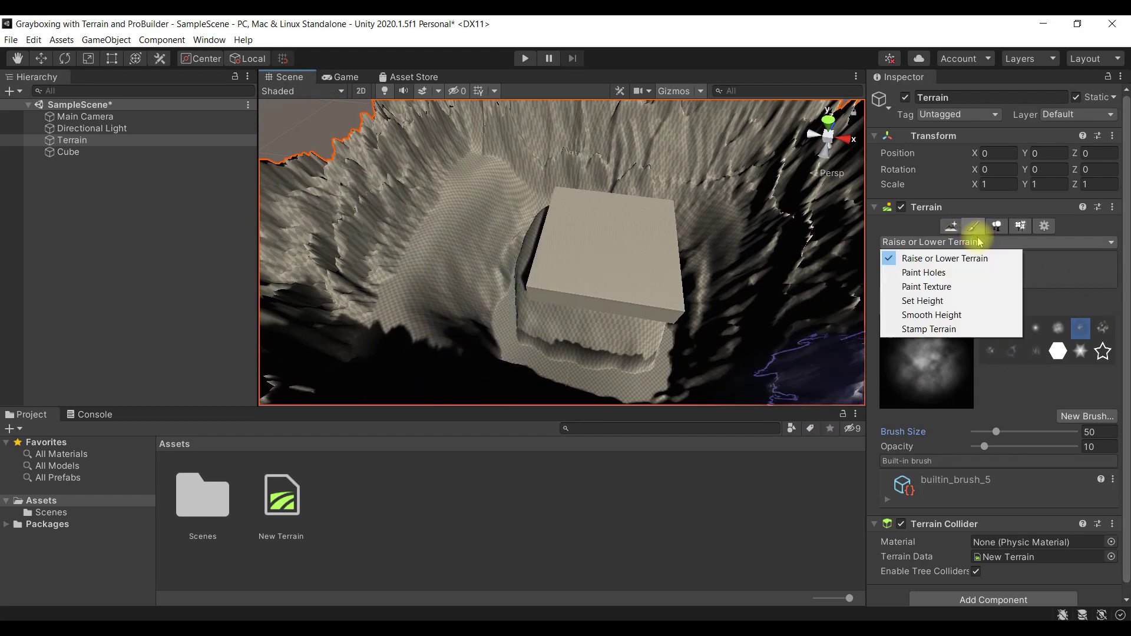
click(963, 301)
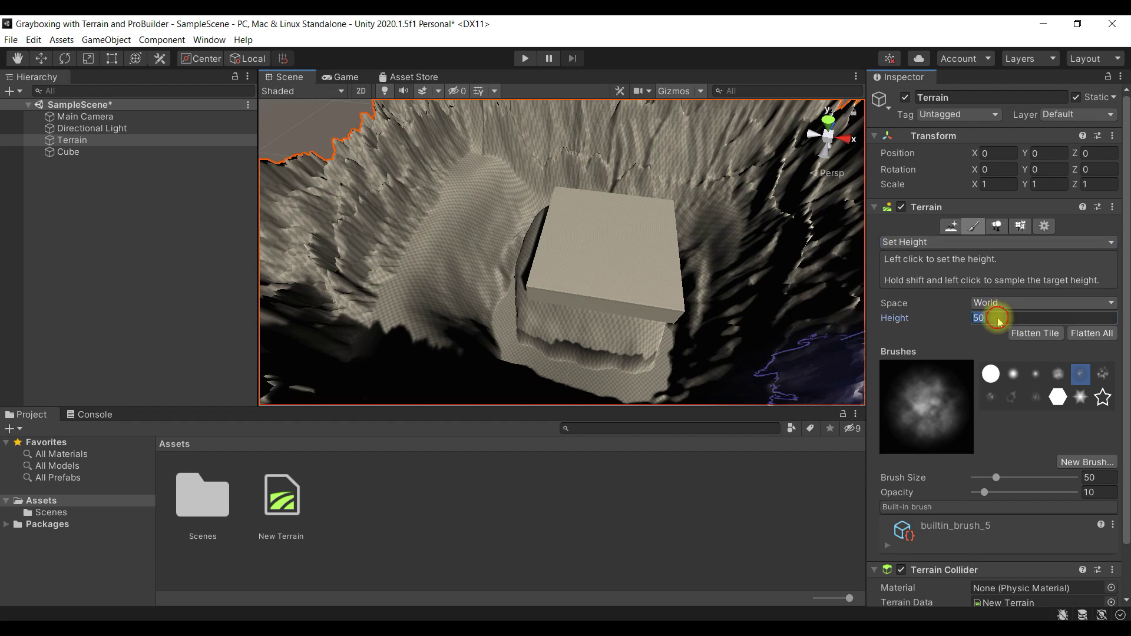
text(60)
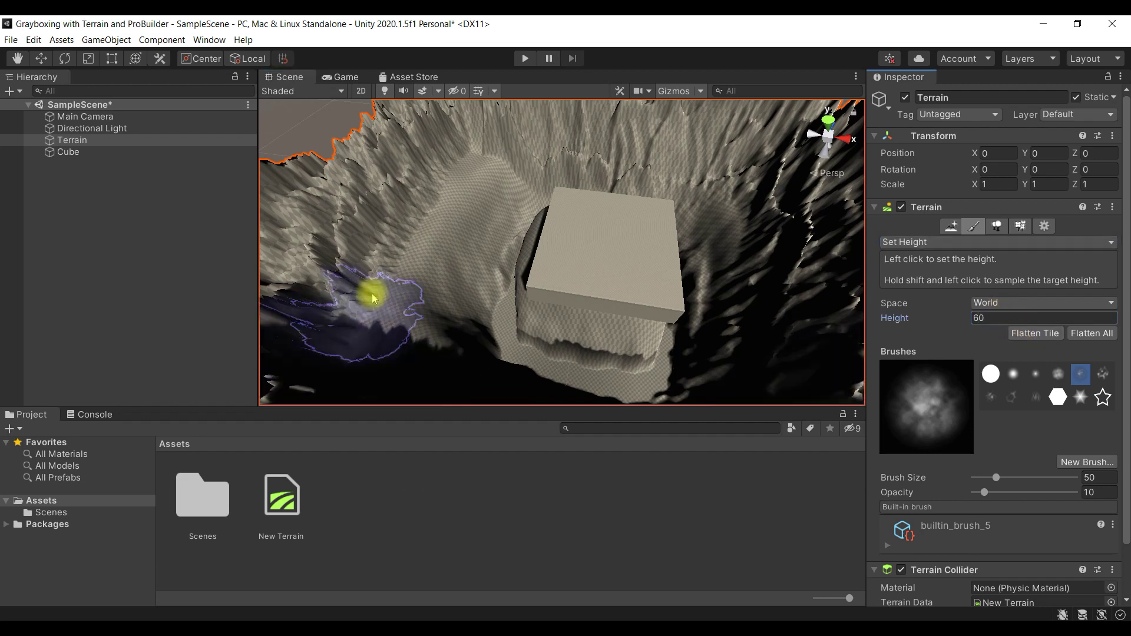
click(1014, 375)
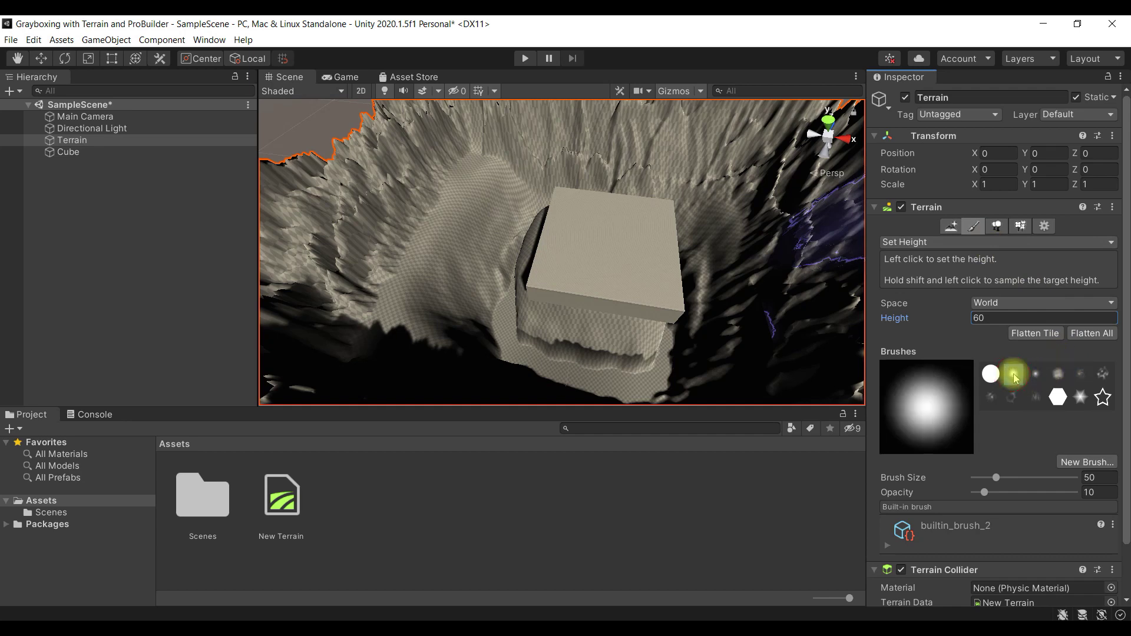
mouse_move(460, 254)
mouse_down()
mouse_move(409, 283)
mouse_move(443, 200)
mouse_up()
mouse_move(397, 258)
mouse_down()
mouse_move(398, 278)
mouse_move(441, 228)
mouse_move(466, 171)
mouse_move(399, 210)
mouse_move(377, 255)
mouse_move(426, 220)
mouse_move(422, 189)
mouse_move(485, 144)
mouse_move(532, 136)
mouse_move(495, 144)
mouse_move(450, 177)
mouse_move(383, 248)
mouse_move(379, 321)
mouse_move(444, 235)
mouse_up()
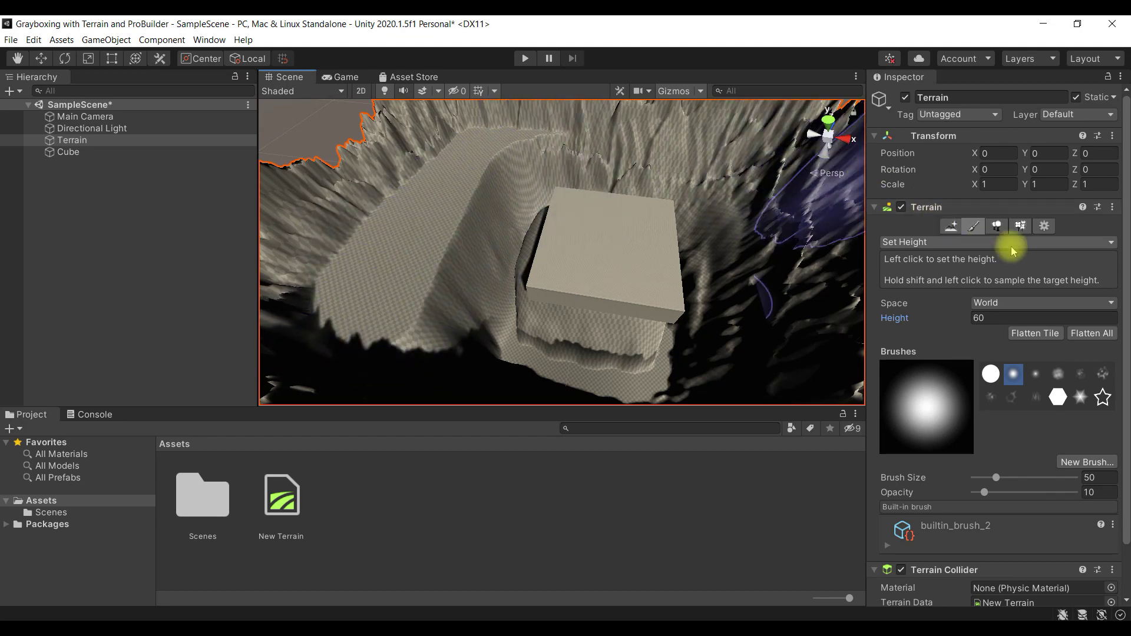
- Smooth the jagged terrain around the moat and platform with Smooth Height, and leave the terrain brush
click(968, 244)
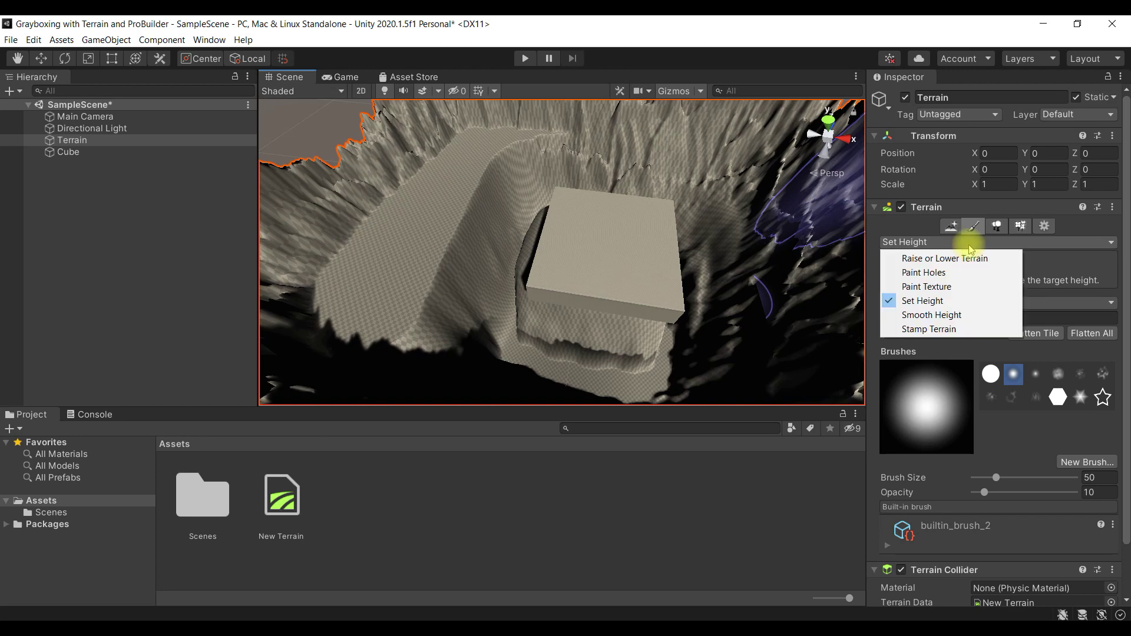
click(932, 314)
mouse_move(483, 170)
mouse_down()
mouse_move(515, 144)
mouse_move(468, 177)
mouse_move(420, 297)
mouse_move(415, 257)
mouse_move(486, 179)
mouse_move(586, 144)
mouse_move(507, 160)
mouse_move(458, 201)
mouse_move(416, 298)
mouse_move(474, 187)
mouse_move(526, 140)
mouse_move(443, 162)
mouse_move(361, 205)
mouse_move(305, 255)
mouse_move(301, 218)
mouse_move(371, 139)
mouse_move(443, 123)
mouse_move(574, 126)
mouse_move(638, 146)
mouse_move(690, 181)
mouse_move(727, 273)
mouse_move(762, 271)
mouse_move(733, 302)
mouse_move(553, 362)
mouse_move(536, 246)
mouse_move(472, 202)
mouse_move(623, 195)
mouse_move(668, 245)
mouse_move(588, 222)
mouse_move(663, 216)
mouse_move(790, 236)
mouse_move(791, 221)
mouse_move(761, 225)
mouse_move(752, 177)
mouse_move(518, 164)
mouse_move(652, 324)
mouse_move(595, 184)
mouse_move(606, 247)
mouse_move(646, 273)
mouse_move(644, 246)
mouse_move(741, 309)
mouse_move(309, 343)
mouse_move(280, 361)
mouse_move(253, 348)
mouse_move(550, 260)
mouse_up()
key(w)
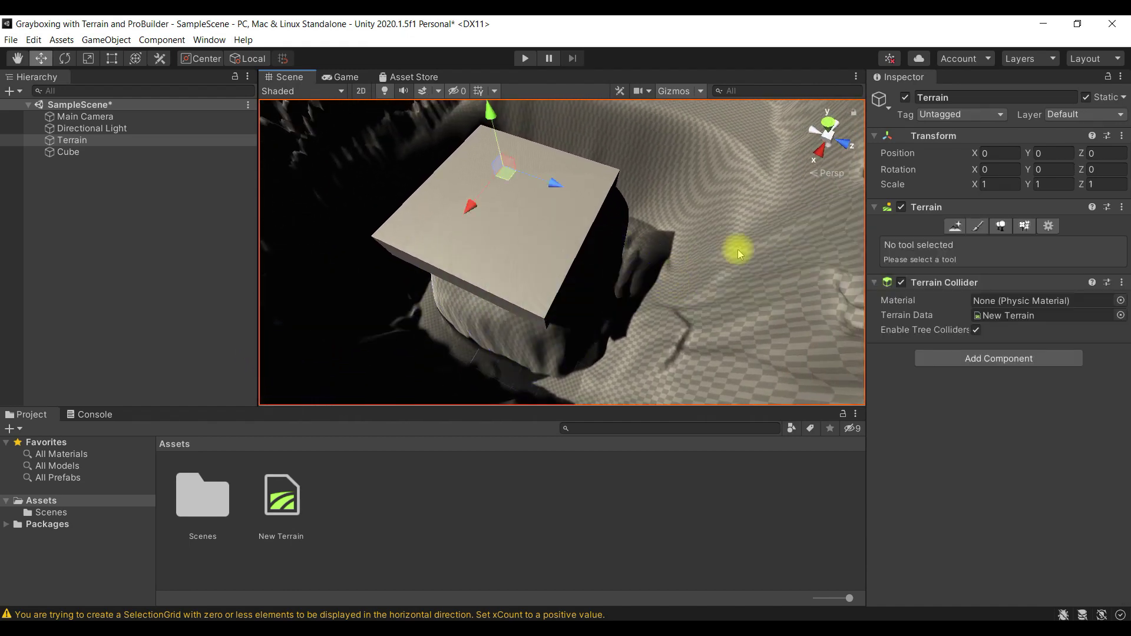
- Move the terrain to X 7.4 and Z -3.5 to adjust the moat's position around the cube platform
mouse_move(557, 185)
mouse_down()
mouse_move(568, 196)
mouse_move(543, 182)
mouse_up()
alt+drag(538, 235, 526, 202)
drag(465, 155, 434, 156)
alt+drag(636, 253, 494, 203)
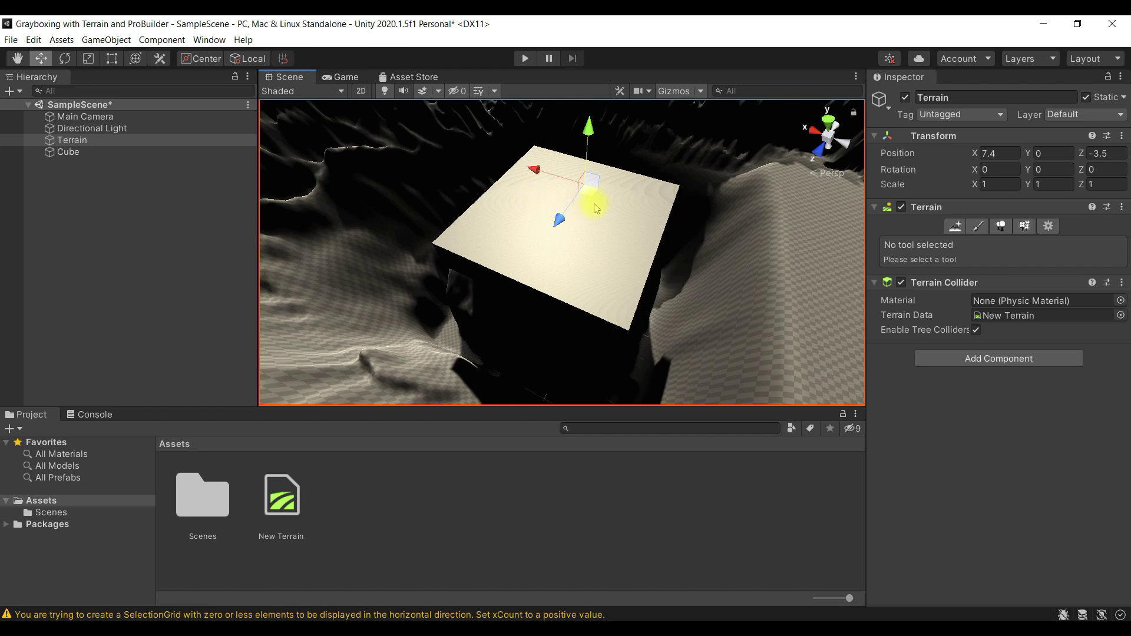
- Open the Package Manager, list the Unity Registry packages, and select and expand the ProBuilder package
click(215, 45)
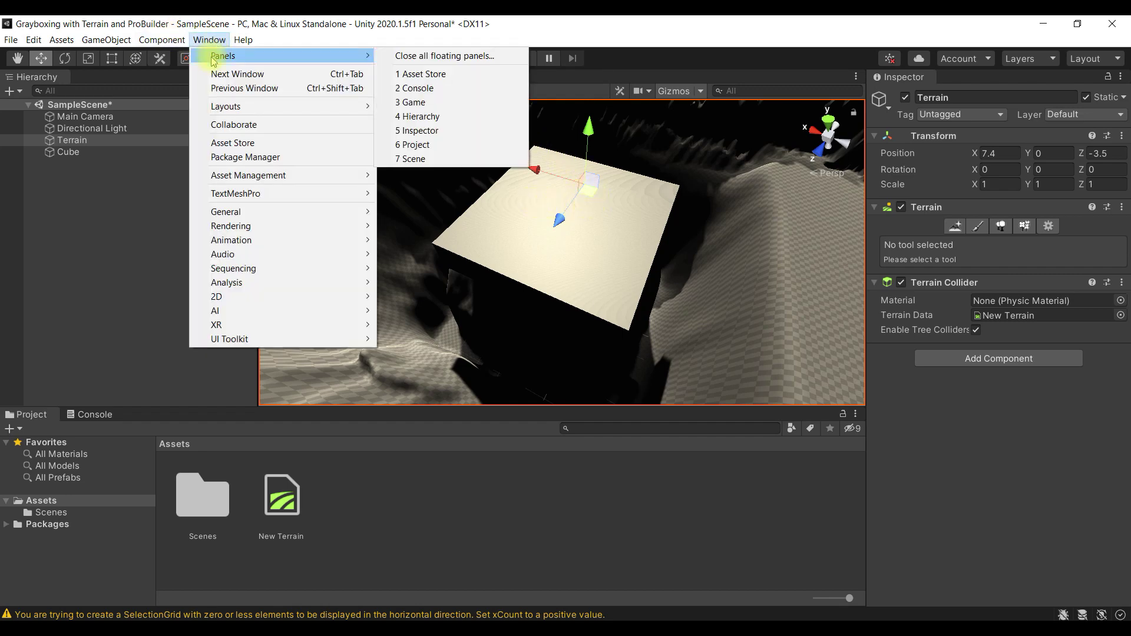
click(298, 158)
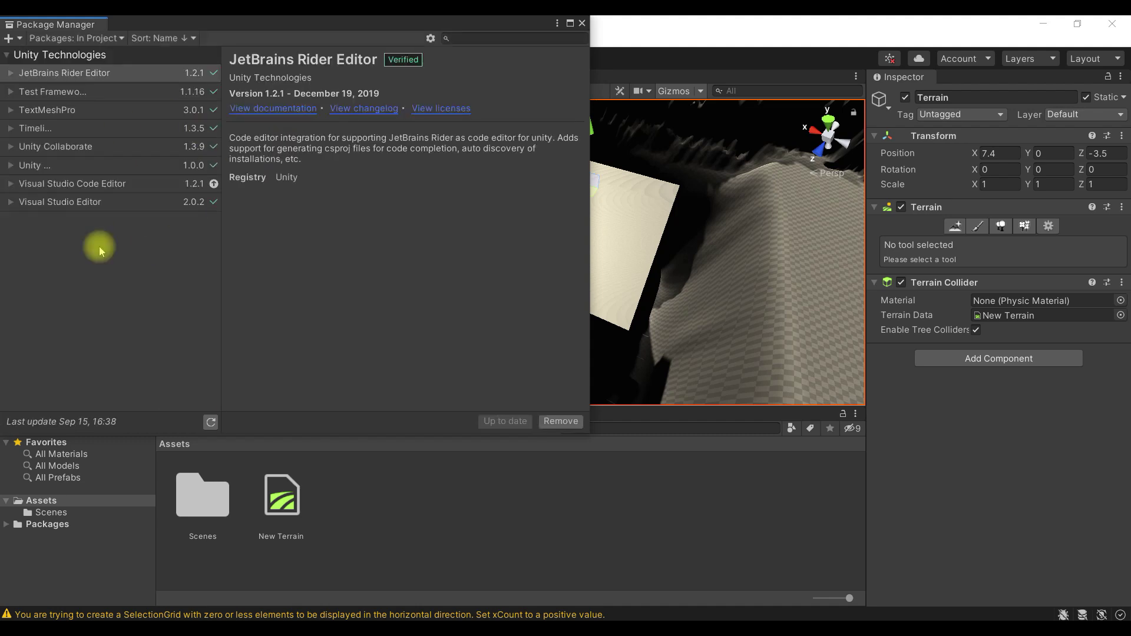
click(113, 39)
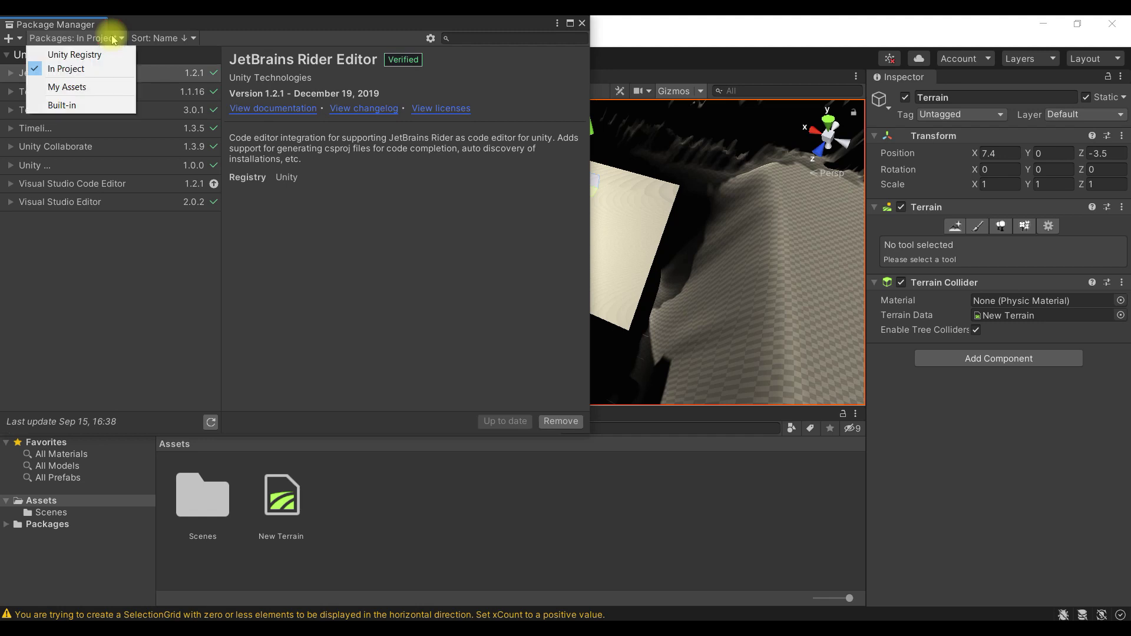
click(76, 55)
scroll(102, 158, down, 5)
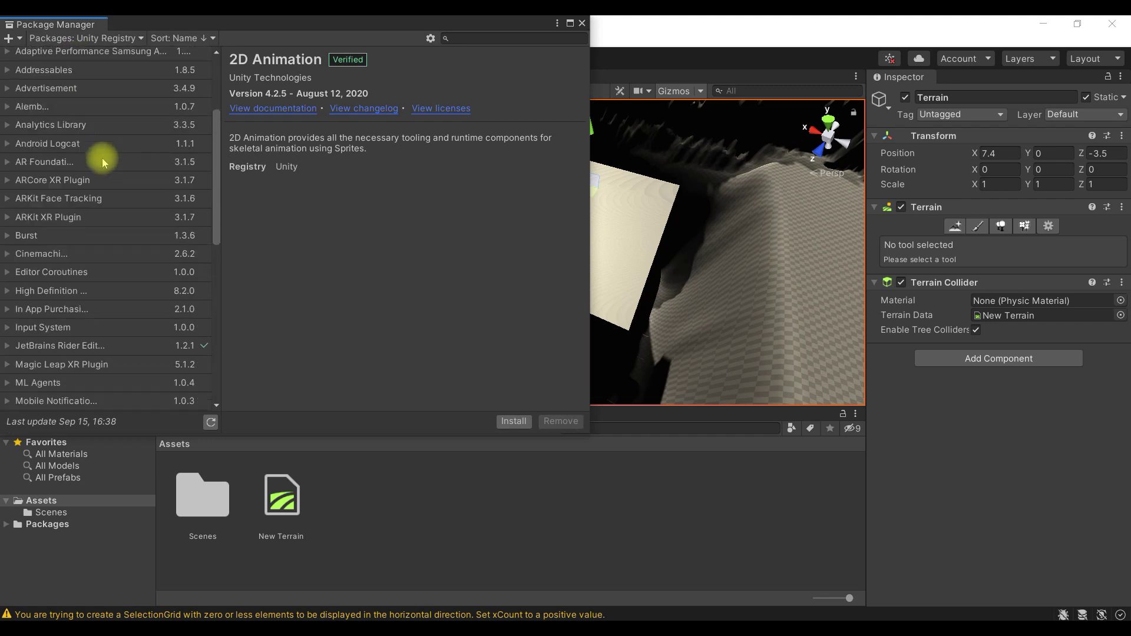
scroll(101, 157, down, 6)
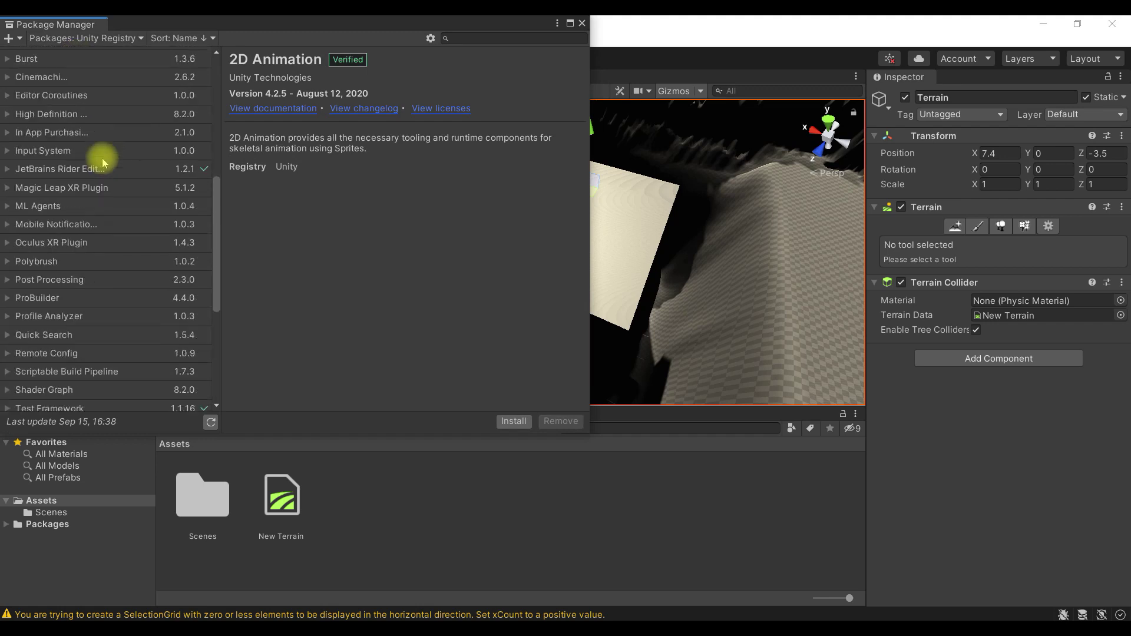
scroll(102, 163, down, 3)
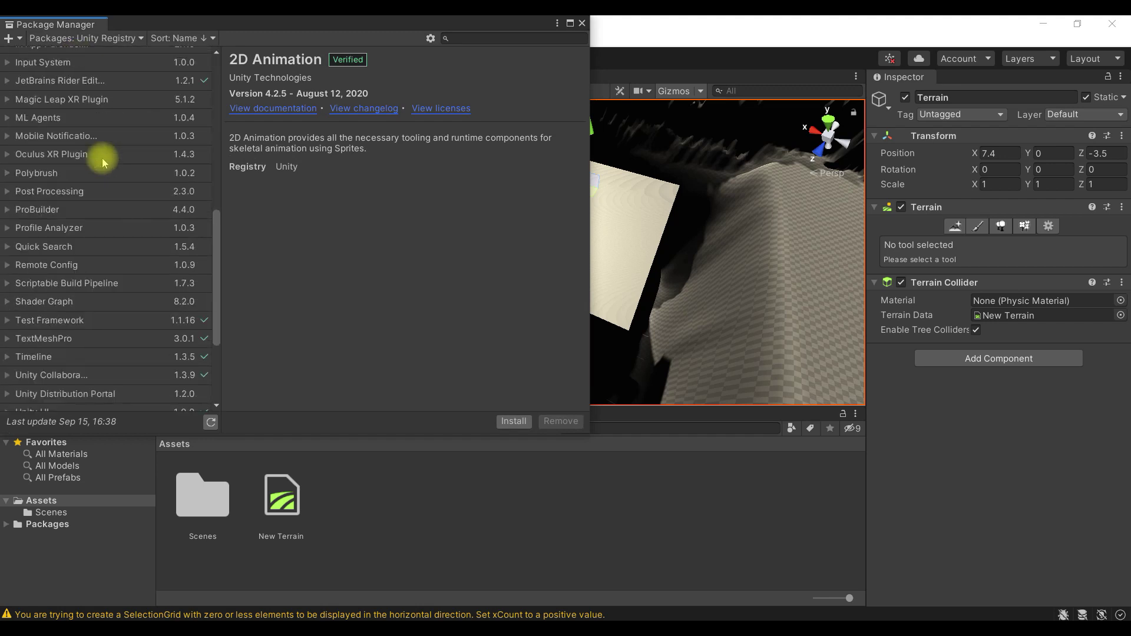
click(43, 210)
click(8, 209)
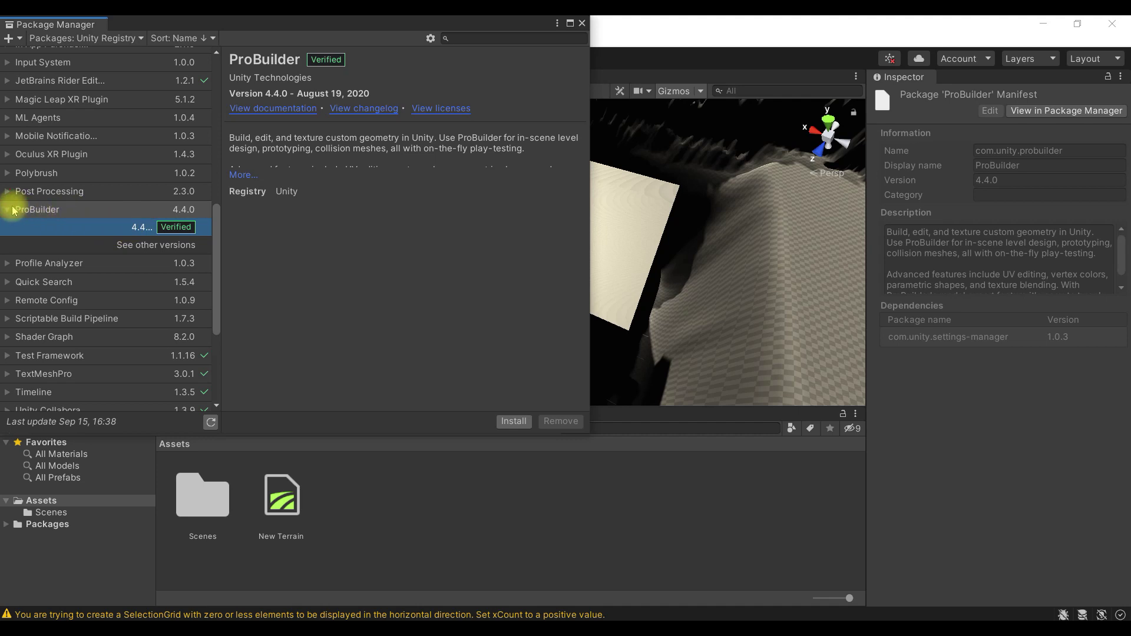
- Review ProBuilder's other available versions and its full package description
click(168, 246)
scroll(177, 247, down, 5)
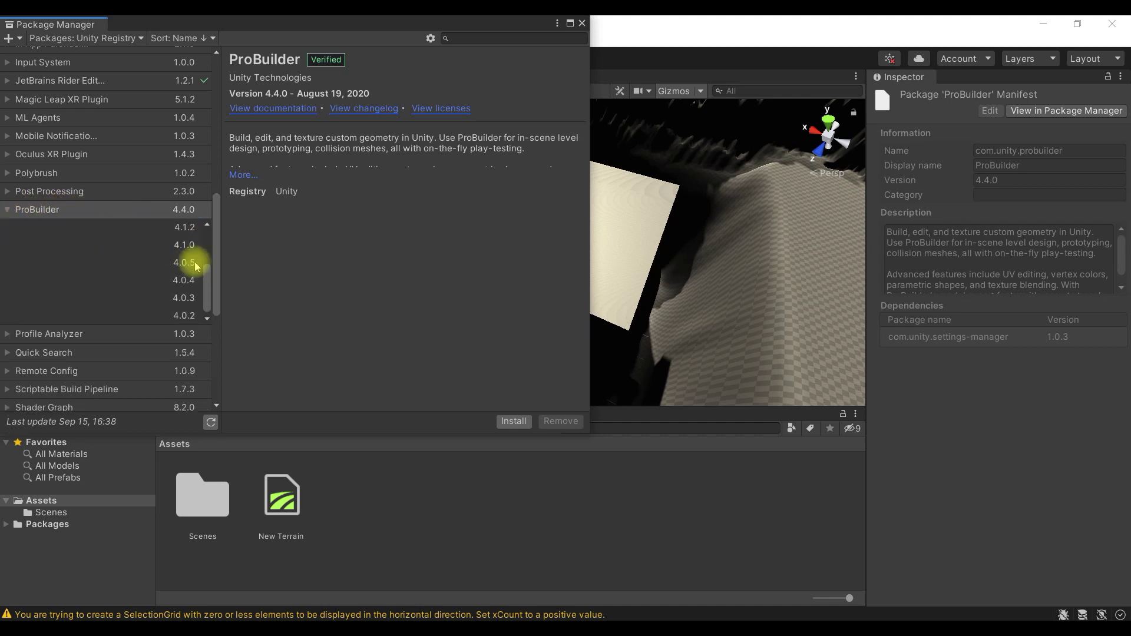
scroll(191, 259, up, 4)
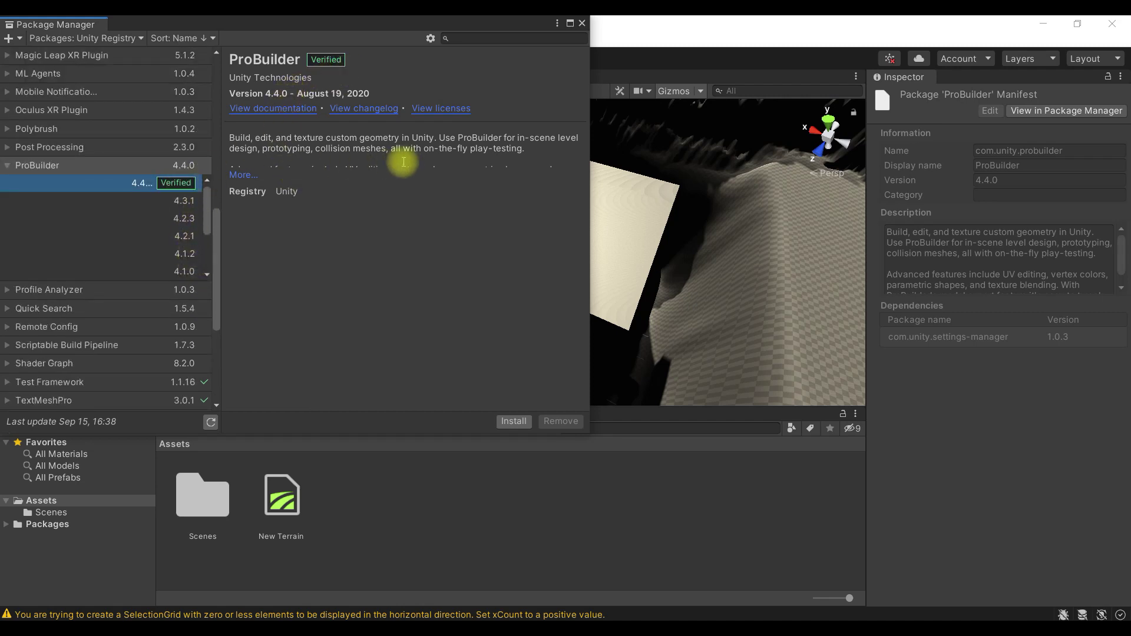
click(244, 175)
click(242, 171)
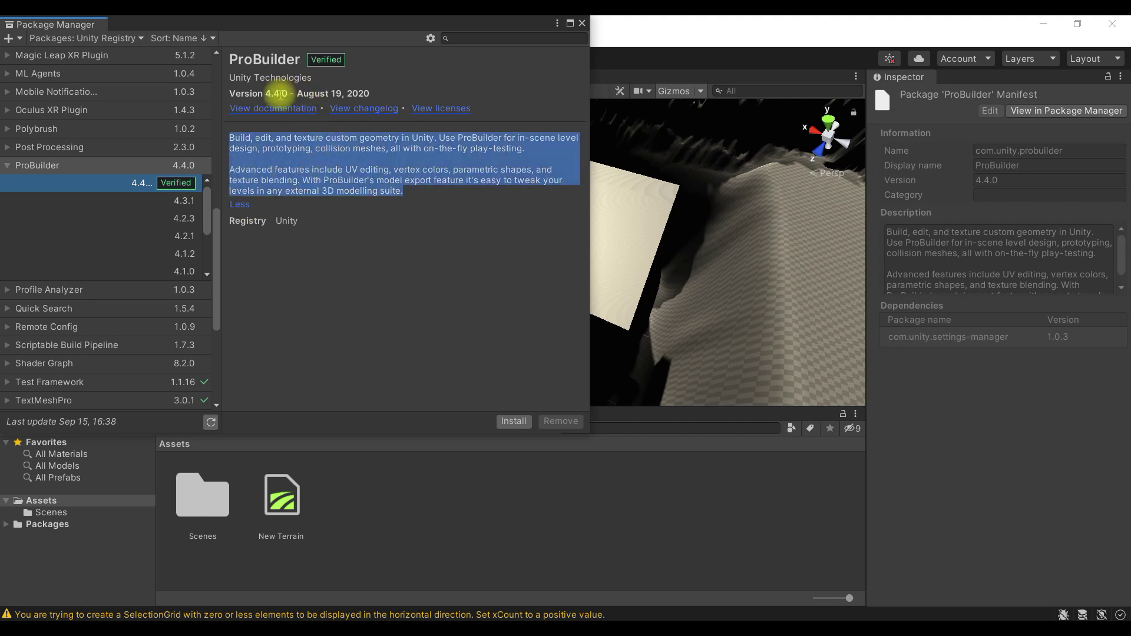
- Install the verified ProBuilder version 4.4.0 and close the Package Manager
scroll(118, 248, up, 2)
click(13, 260)
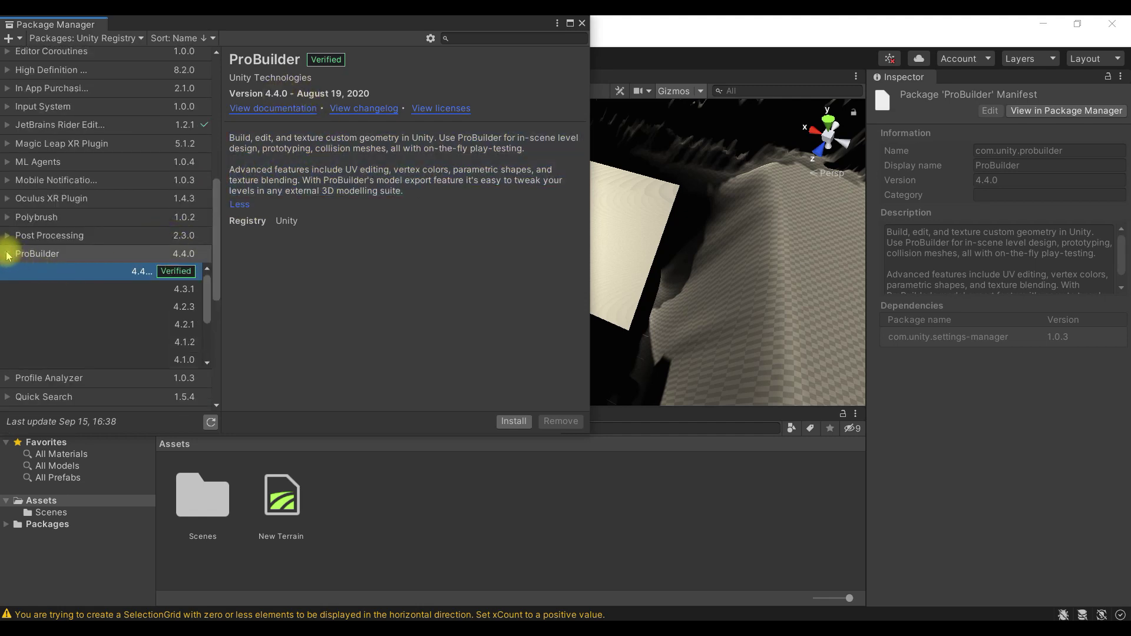
click(7, 259)
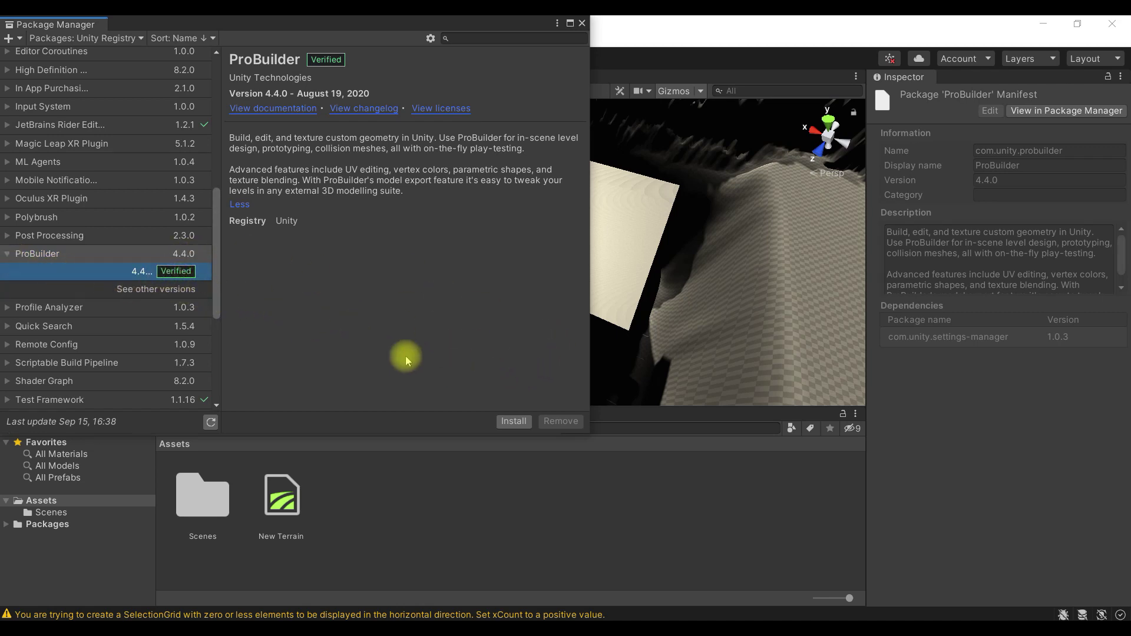
click(133, 288)
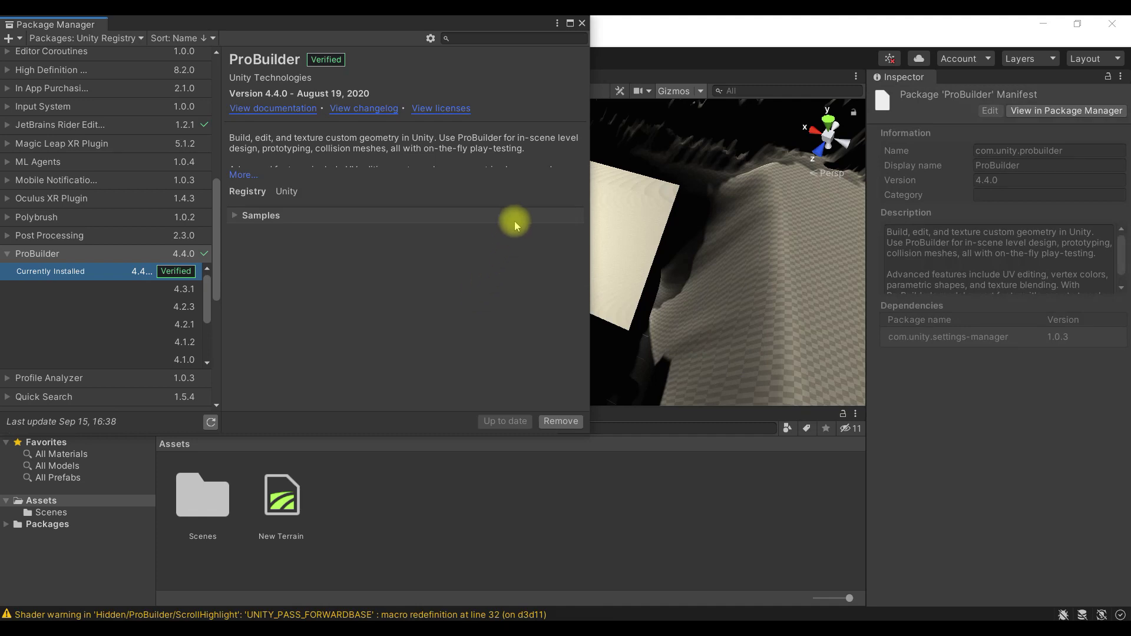
click(582, 23)
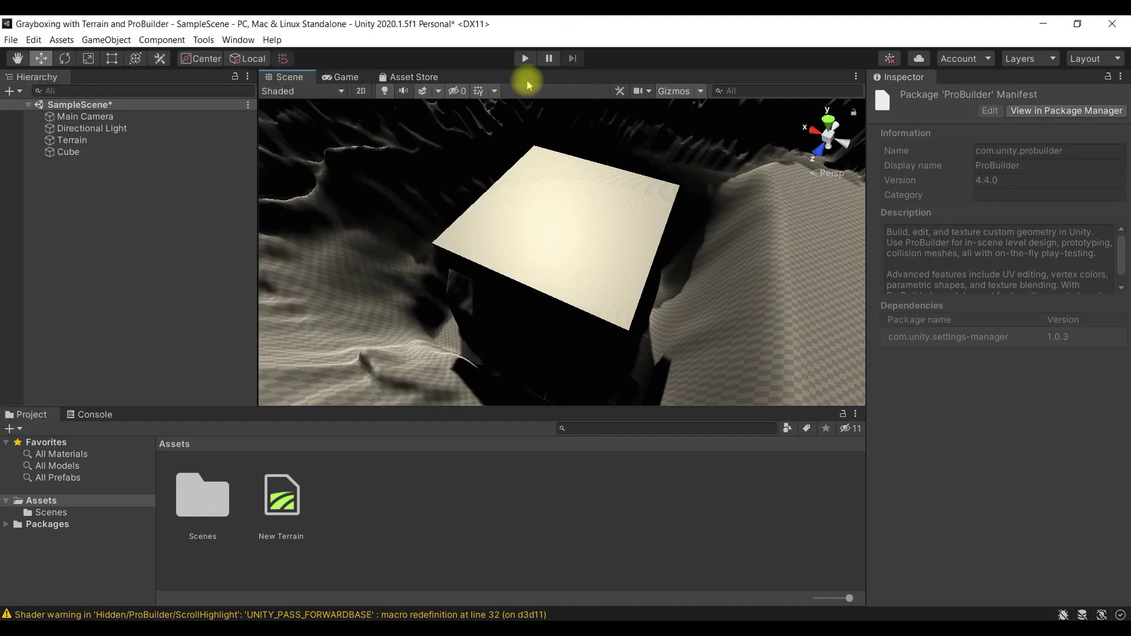
- Reopen the Package Manager to check ProBuilder's installation status, and close it again
click(248, 40)
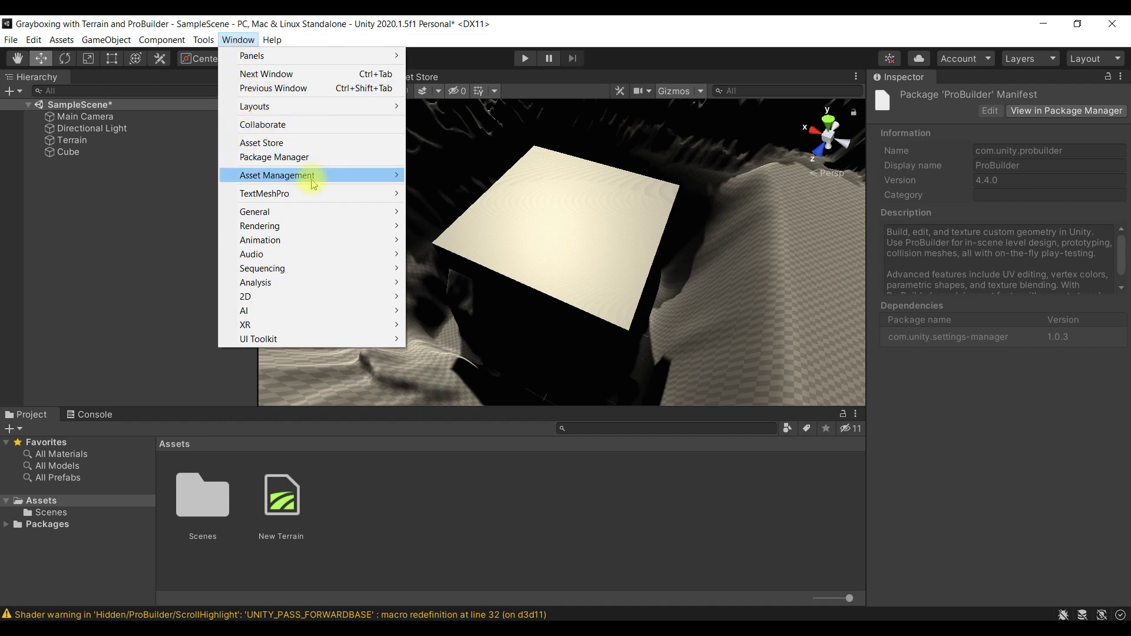
click(333, 157)
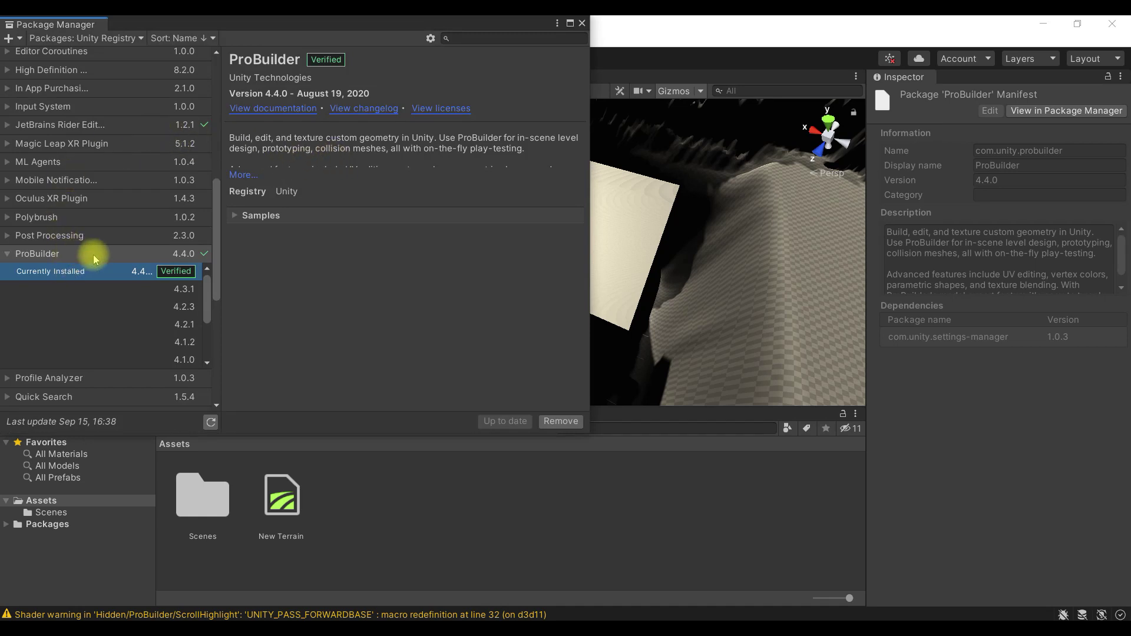
scroll(92, 253, down, 1)
scroll(93, 254, up, 2)
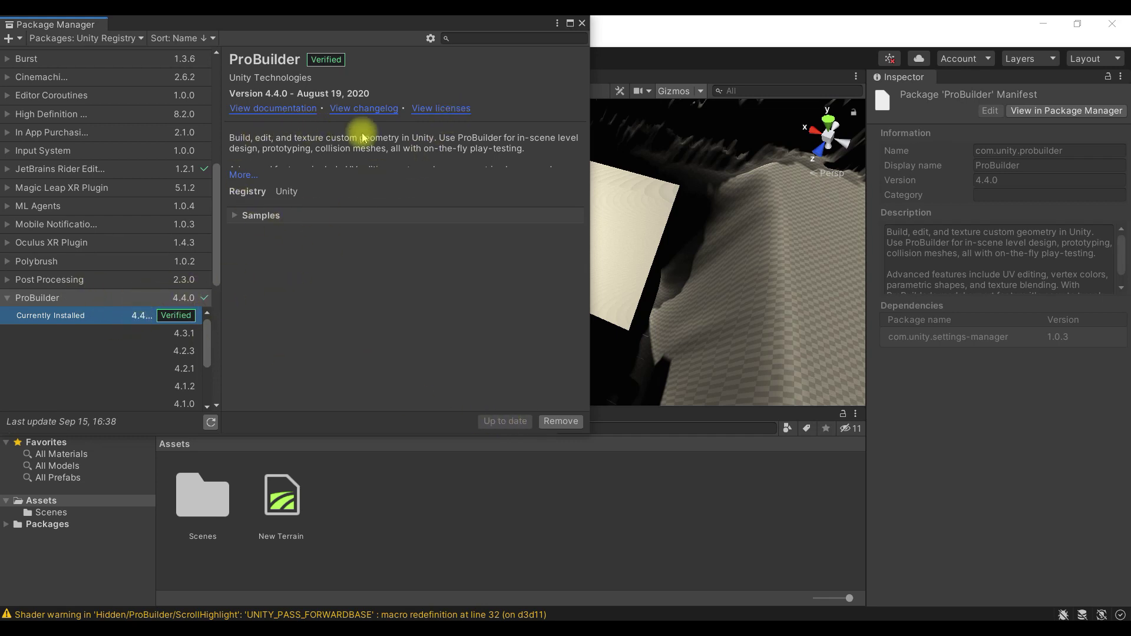
click(582, 25)
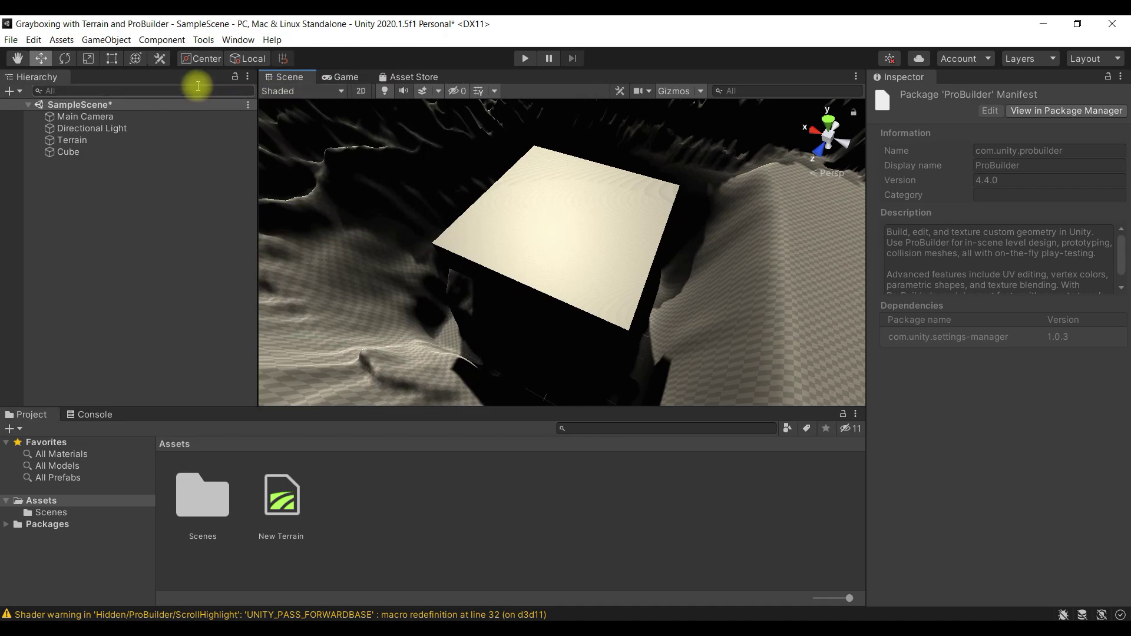
- Open the ProBuilder window and place it over the Hierarchy area
click(203, 40)
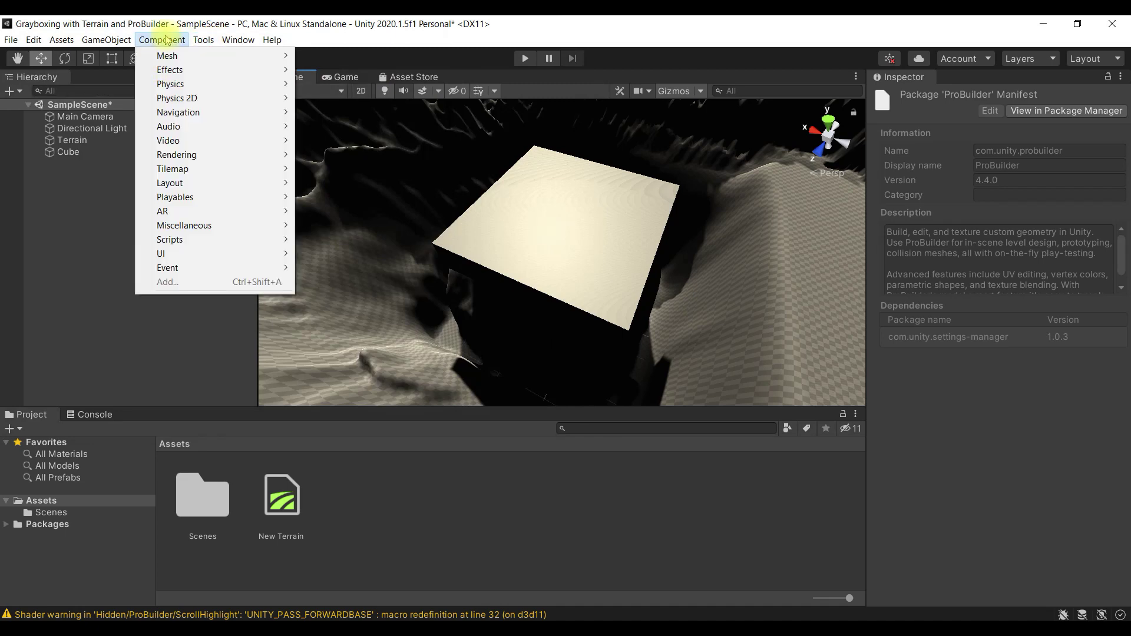
mouse_move(207, 42)
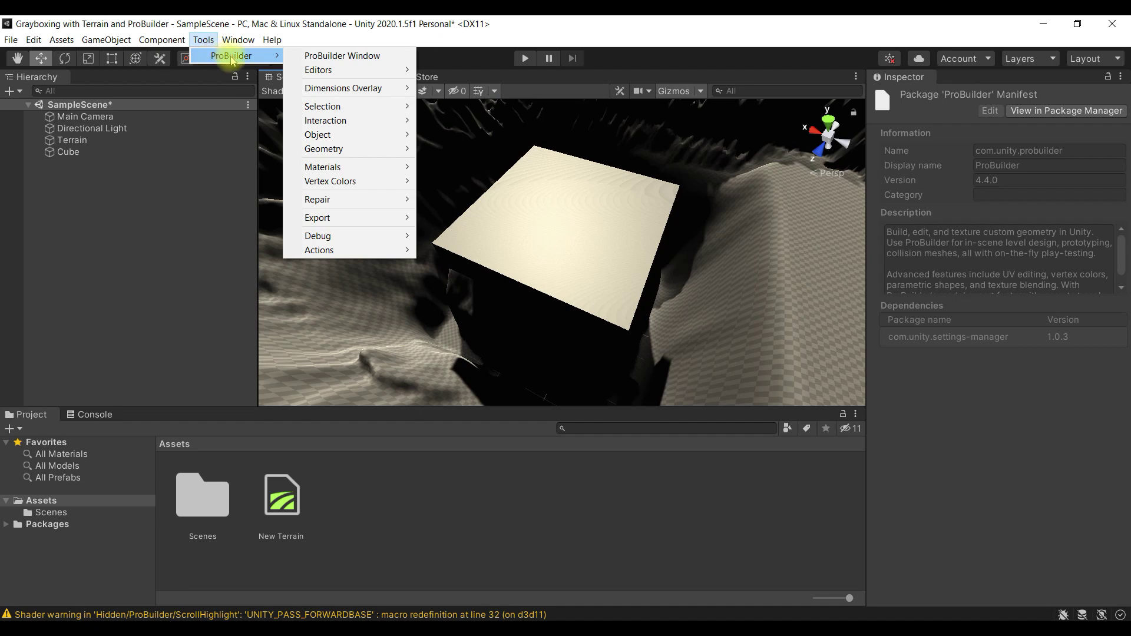
click(377, 57)
drag(122, 220, 133, 192)
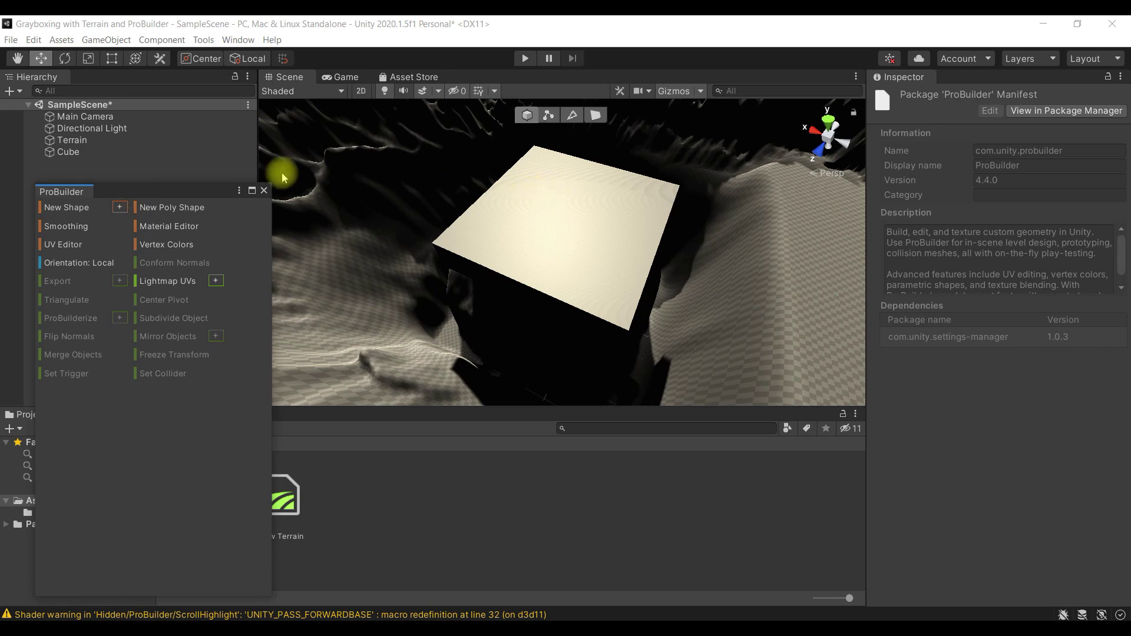
- Build a ProBuilder plane facing up, 50 wide and 50 long with 2 width and 2 length segments, and close the Shape Tool
click(120, 208)
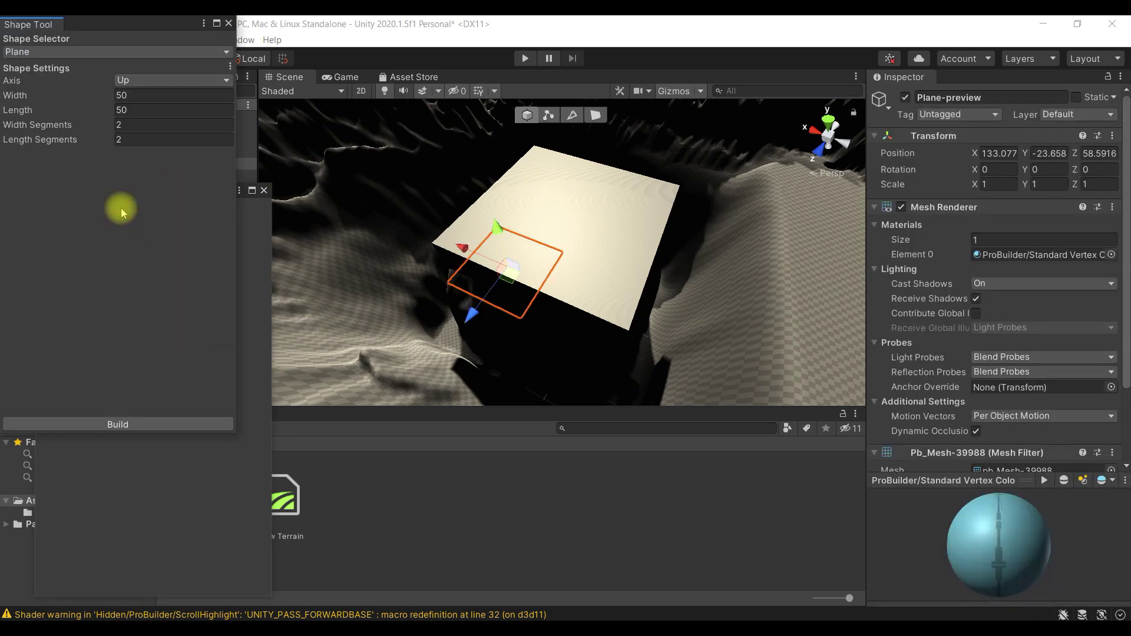
click(186, 53)
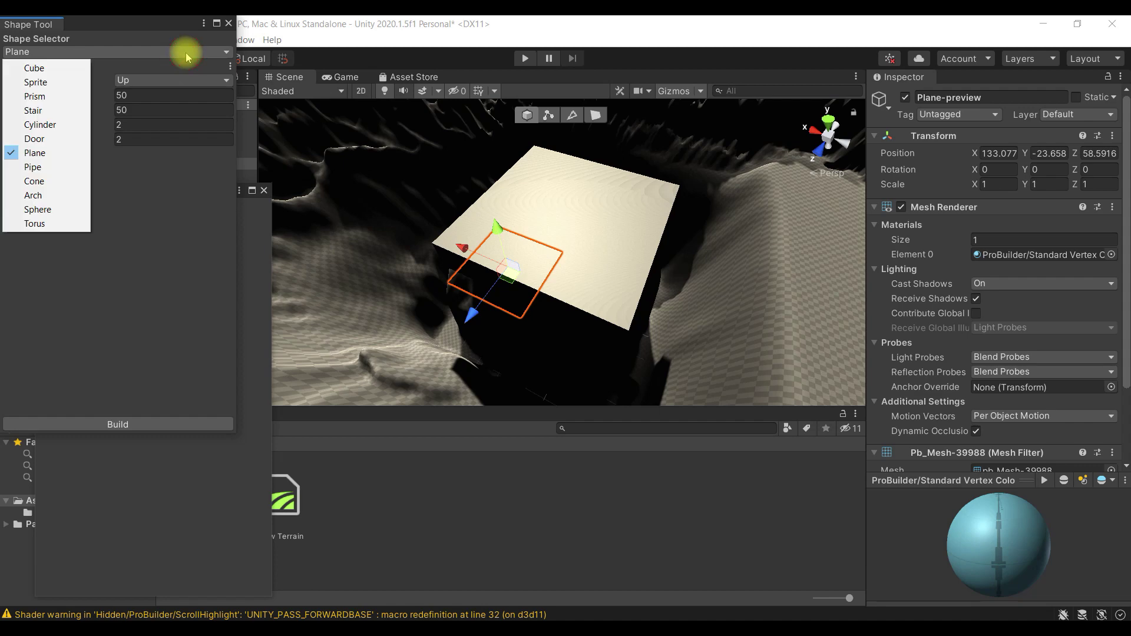
click(53, 153)
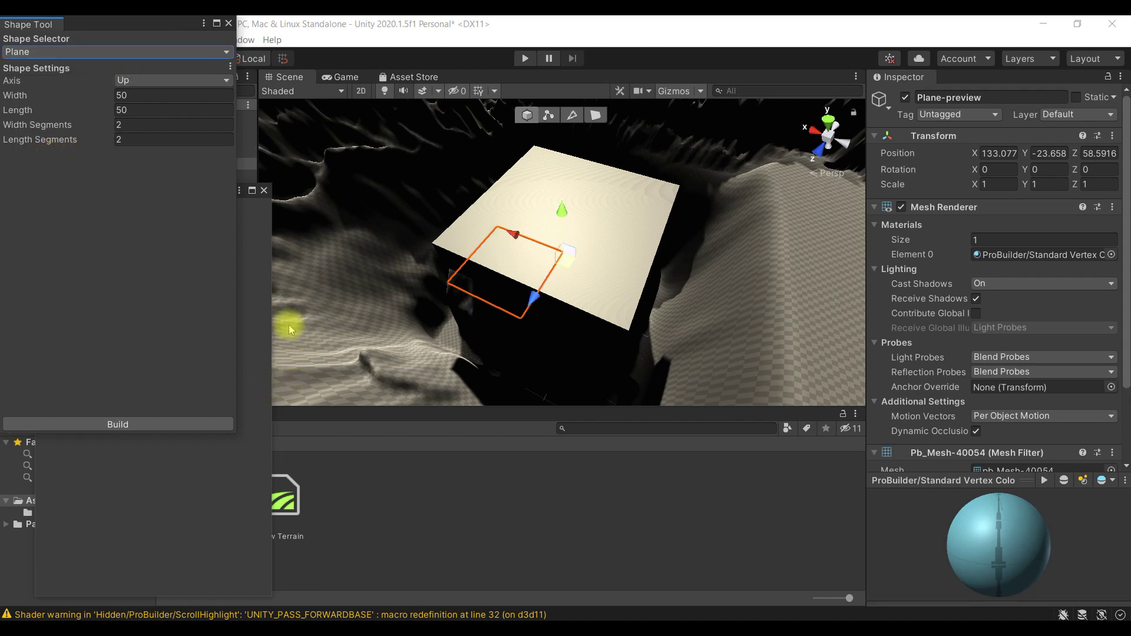
click(134, 97)
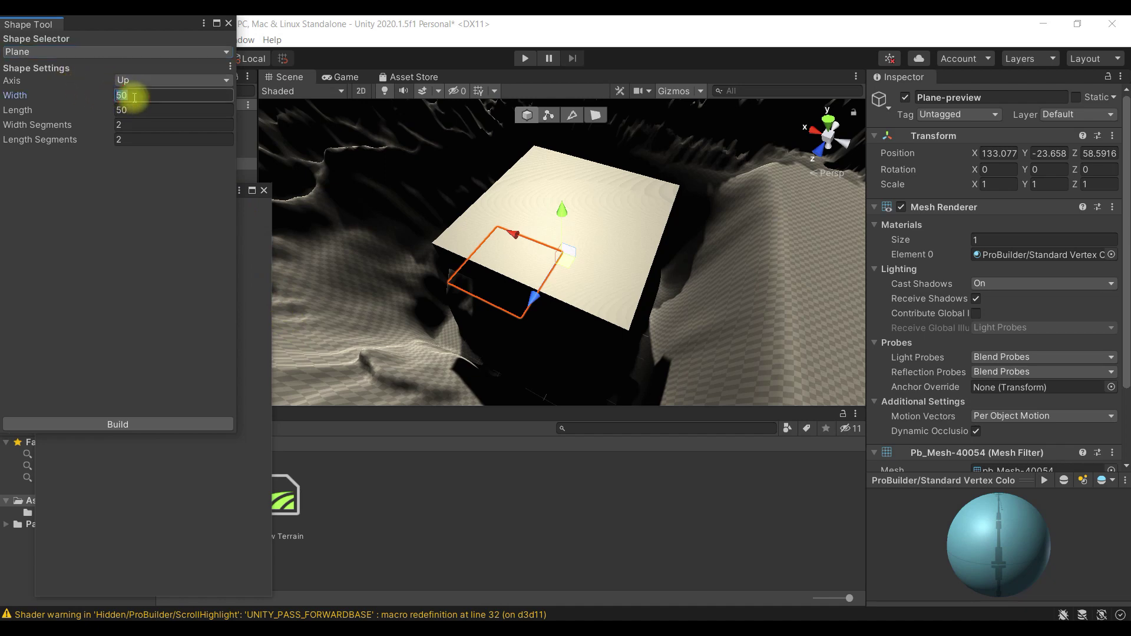
click(142, 111)
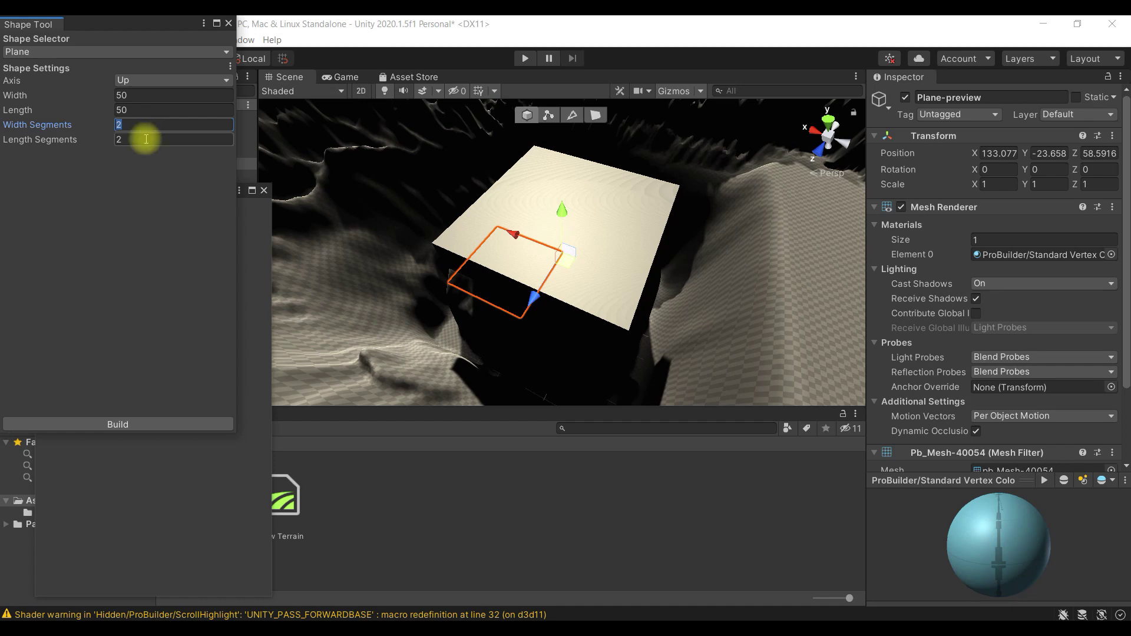
click(193, 424)
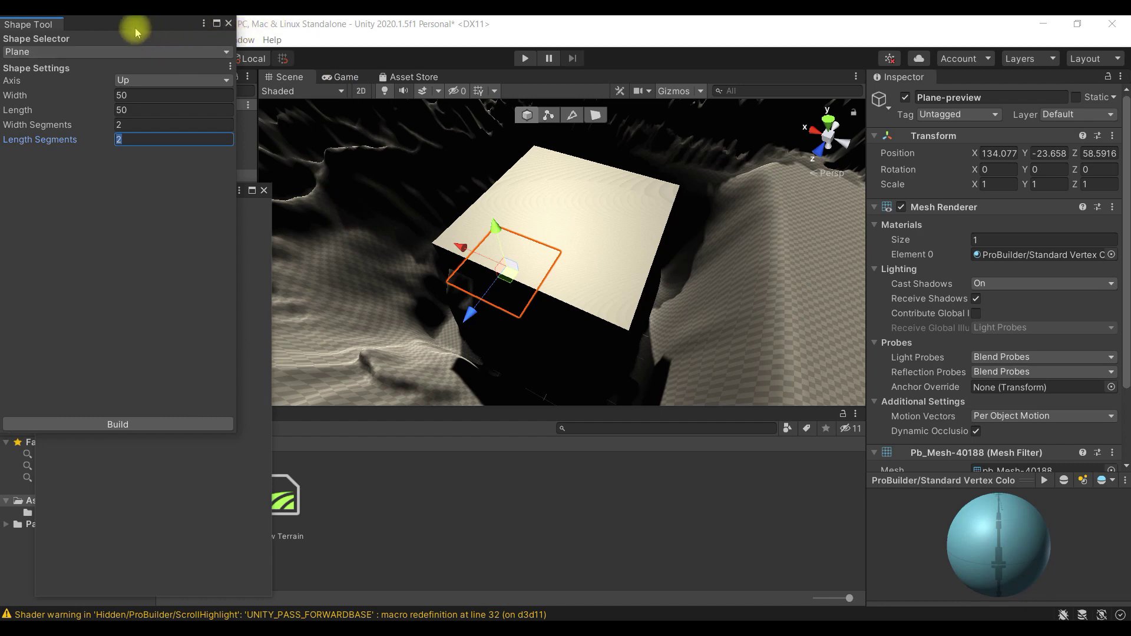
drag(144, 37, 755, 89)
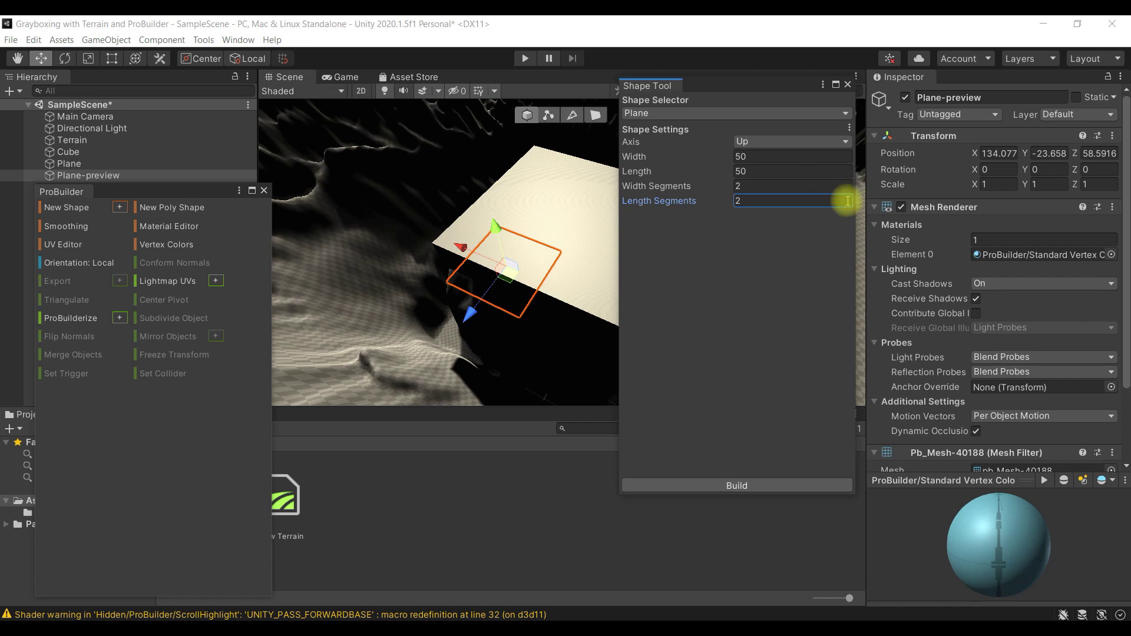
click(848, 84)
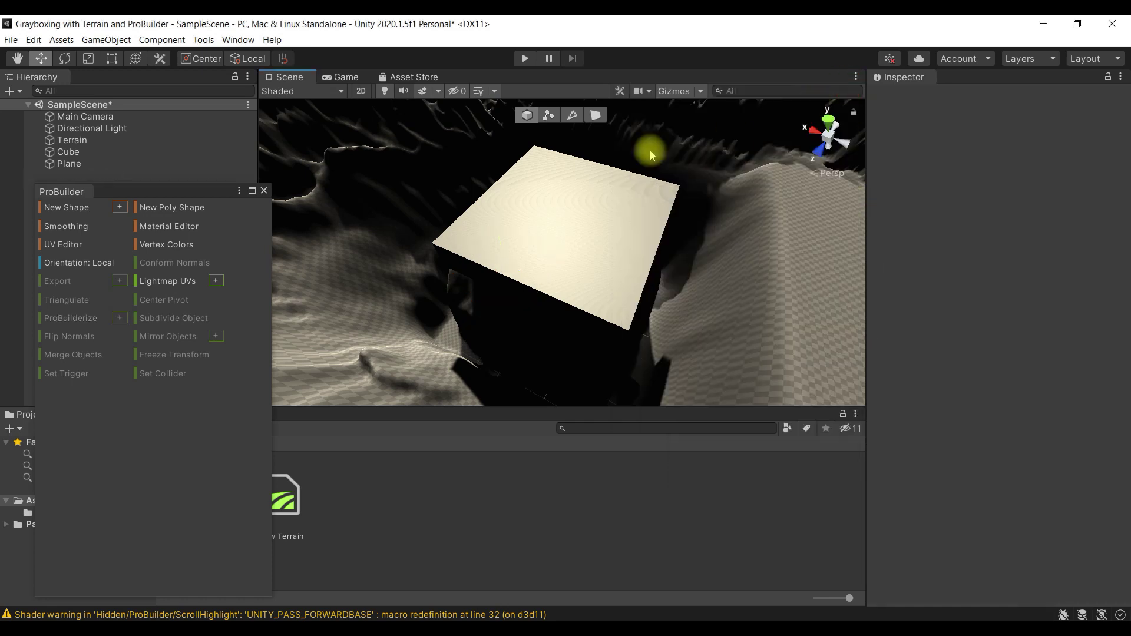
- Raise the new plane above the cube platform to Y 59.5 and shift it to X 77
mouse_move(135, 192)
mouse_down()
mouse_move(161, 185)
mouse_move(141, 196)
mouse_move(151, 203)
mouse_move(139, 199)
mouse_up()
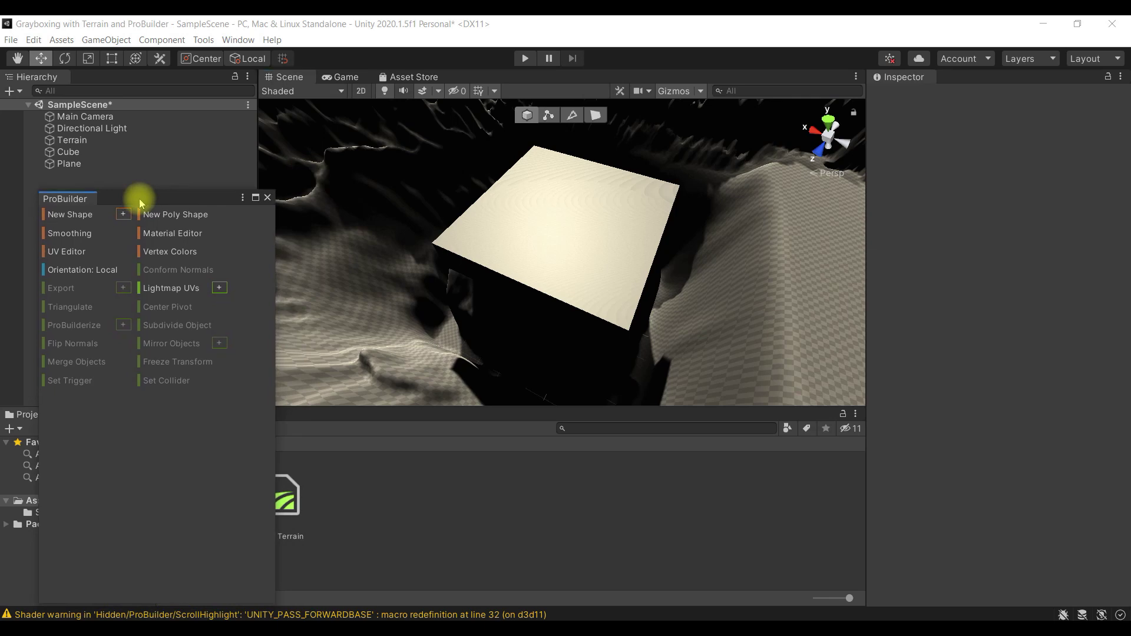
click(117, 165)
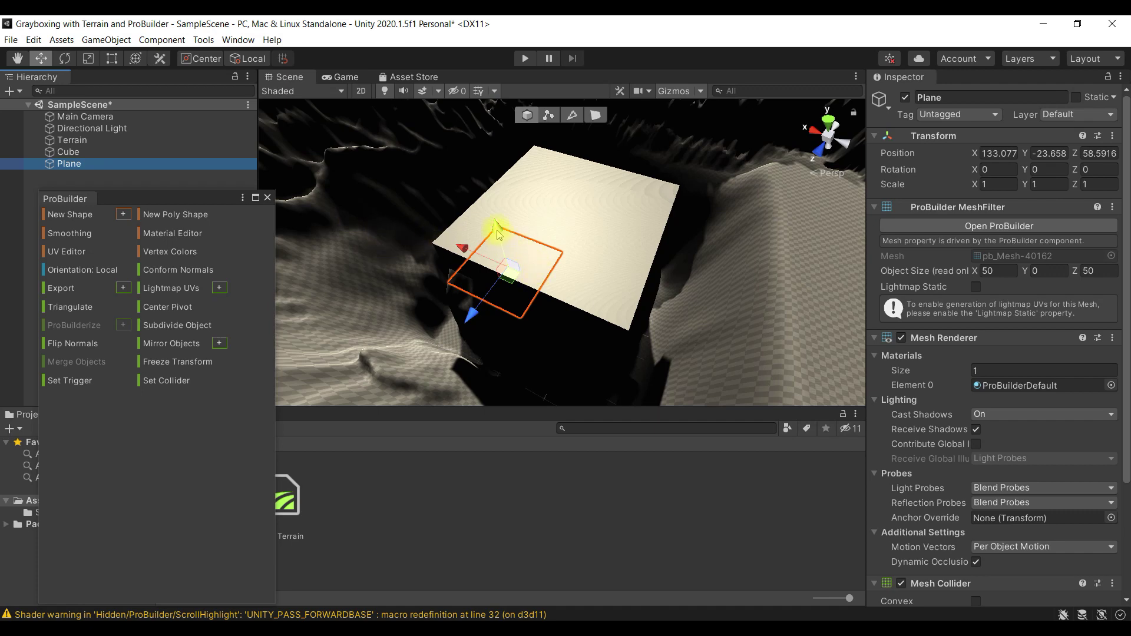
drag(497, 232, 484, 190)
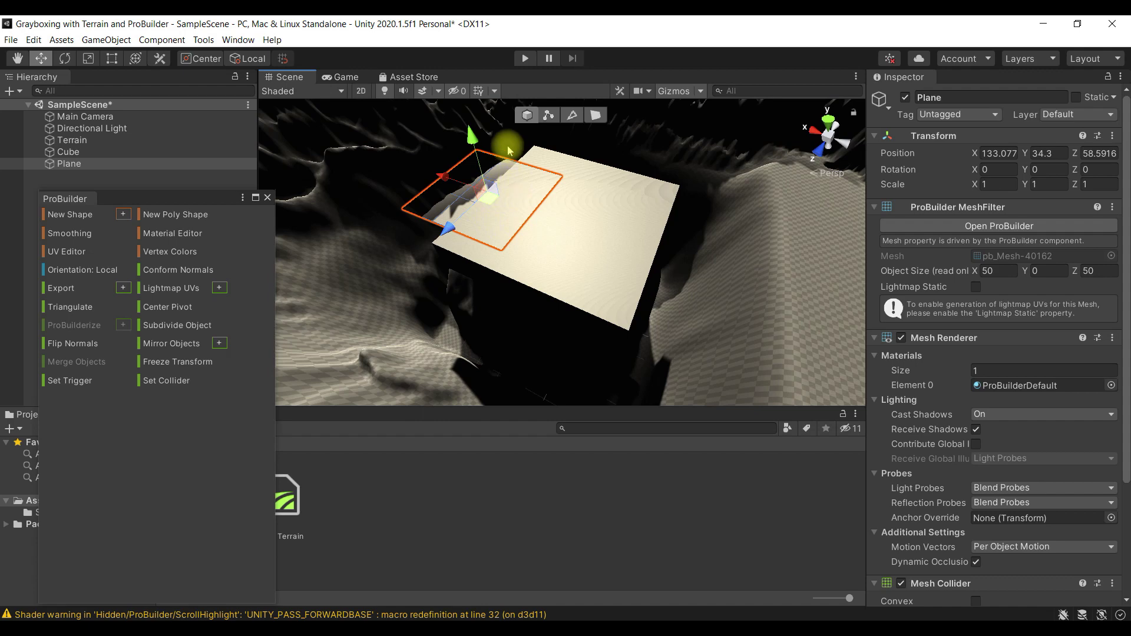
right_drag(515, 218, 580, 162)
drag(580, 162, 764, 235)
right_drag(764, 235, 669, 184)
drag(652, 179, 652, 159)
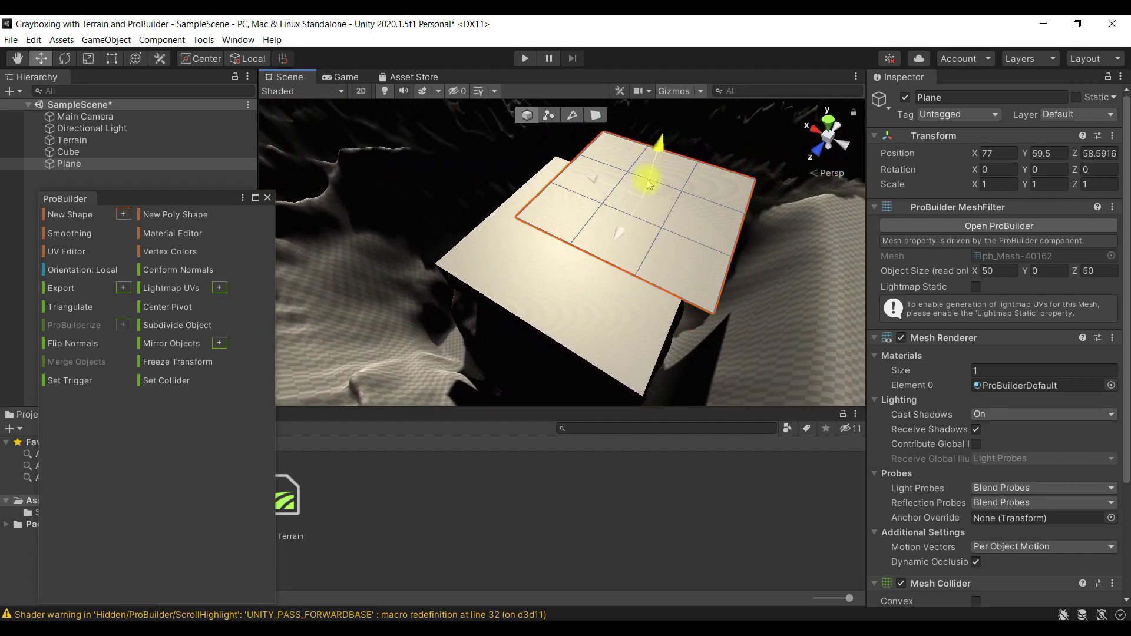
- Align the plane with the top of the cube platform at X 83.3, Y 61.7, Z 79.9
drag(616, 235, 595, 273)
right_drag(595, 273, 505, 180)
drag(505, 180, 457, 232)
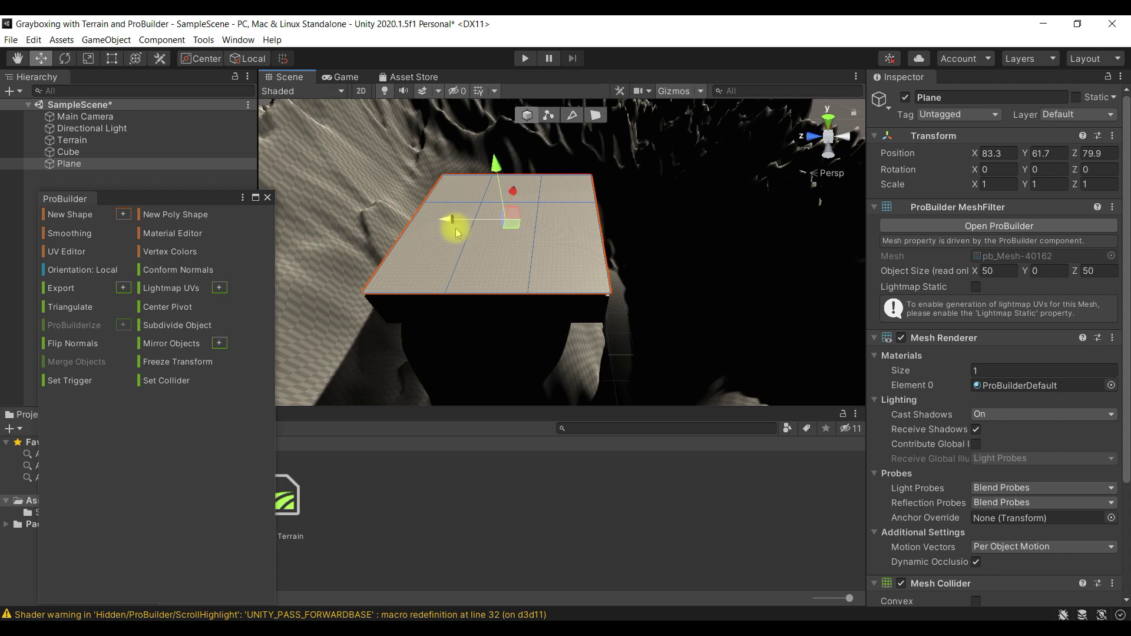
- Hide the Cube in the Scene view and switch the Plane to vertex selection mode
click(144, 151)
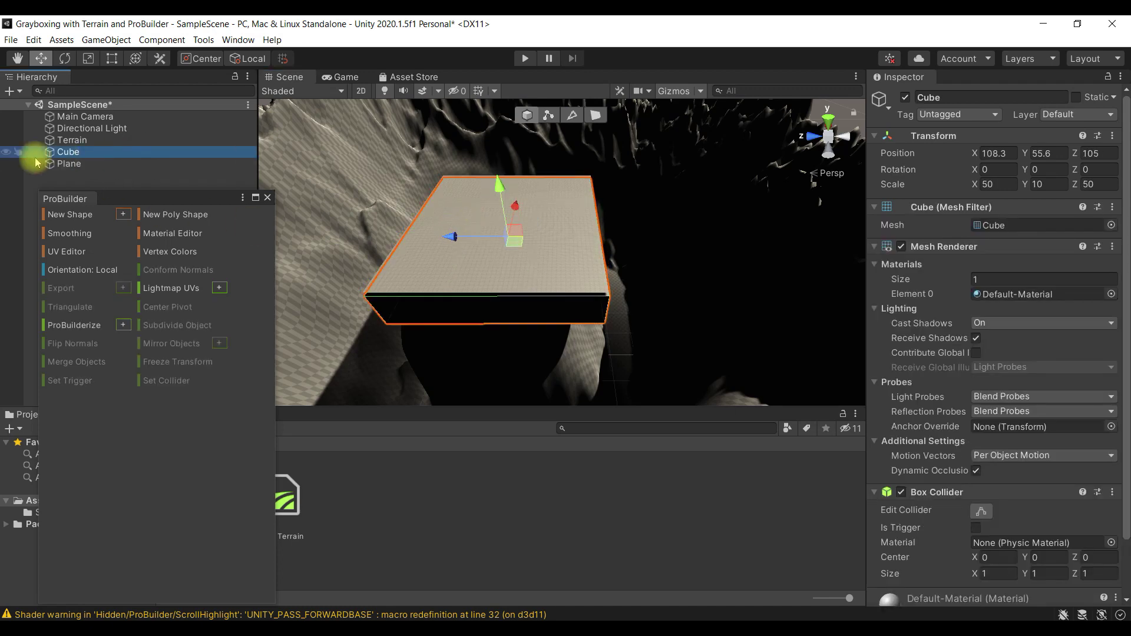
click(7, 155)
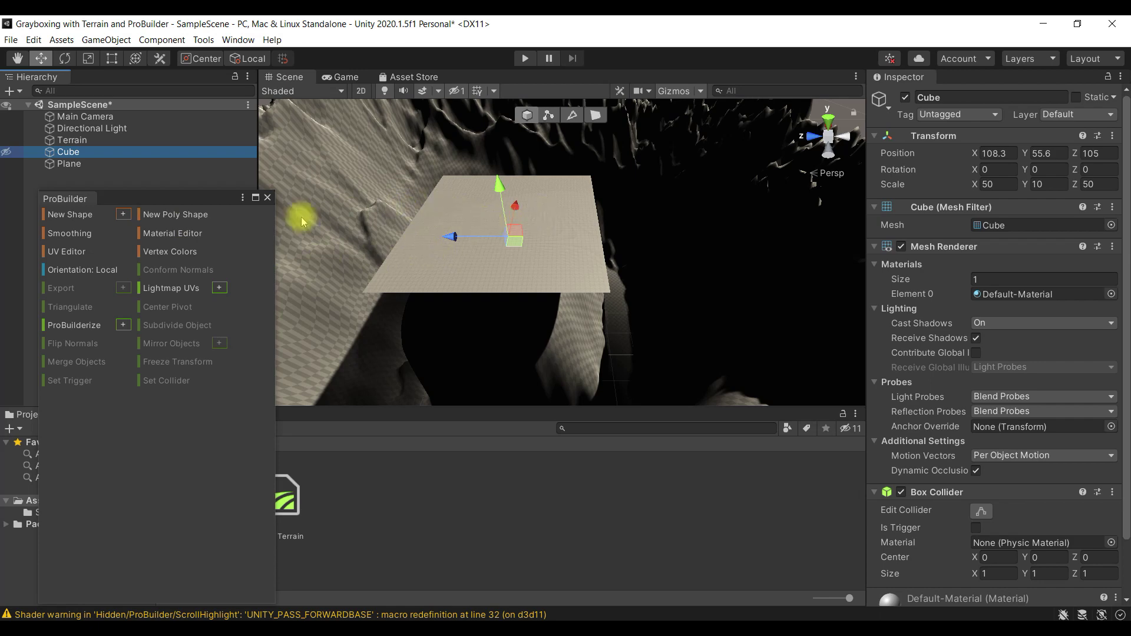
click(117, 165)
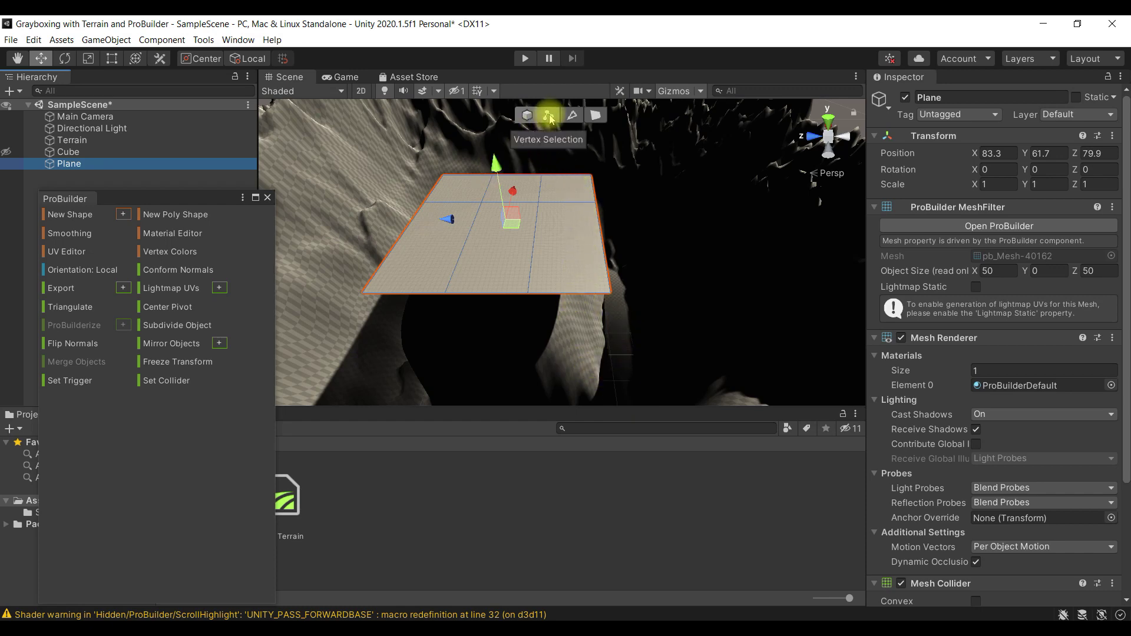
click(549, 116)
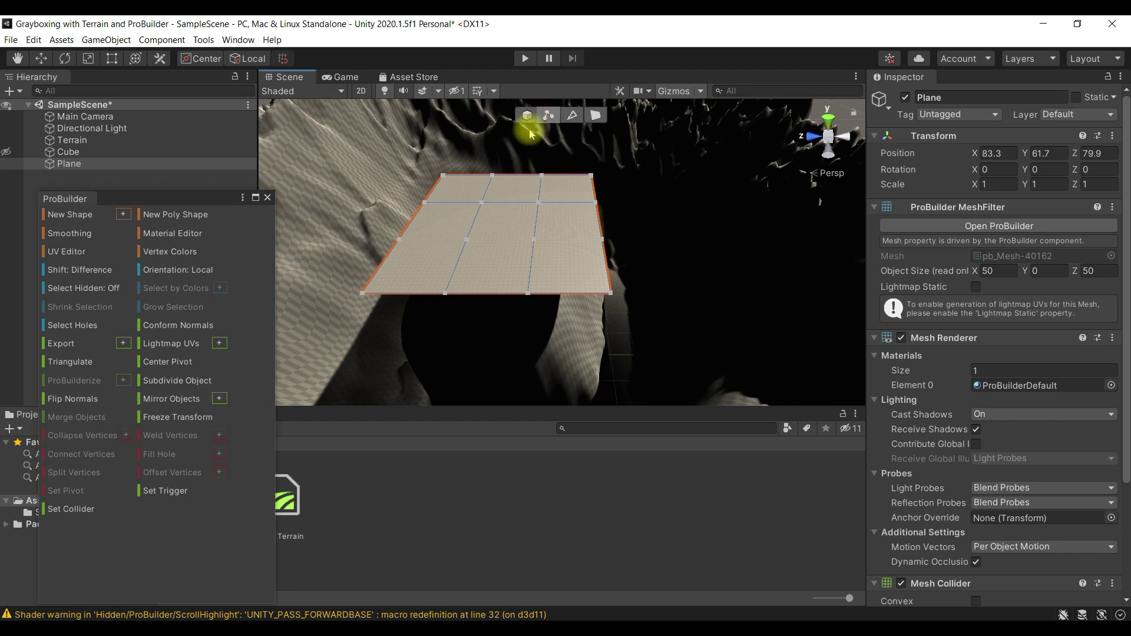
- Move the plane's inner vertex row nearest the far +X edge along X until it sits close to that edge
click(425, 203)
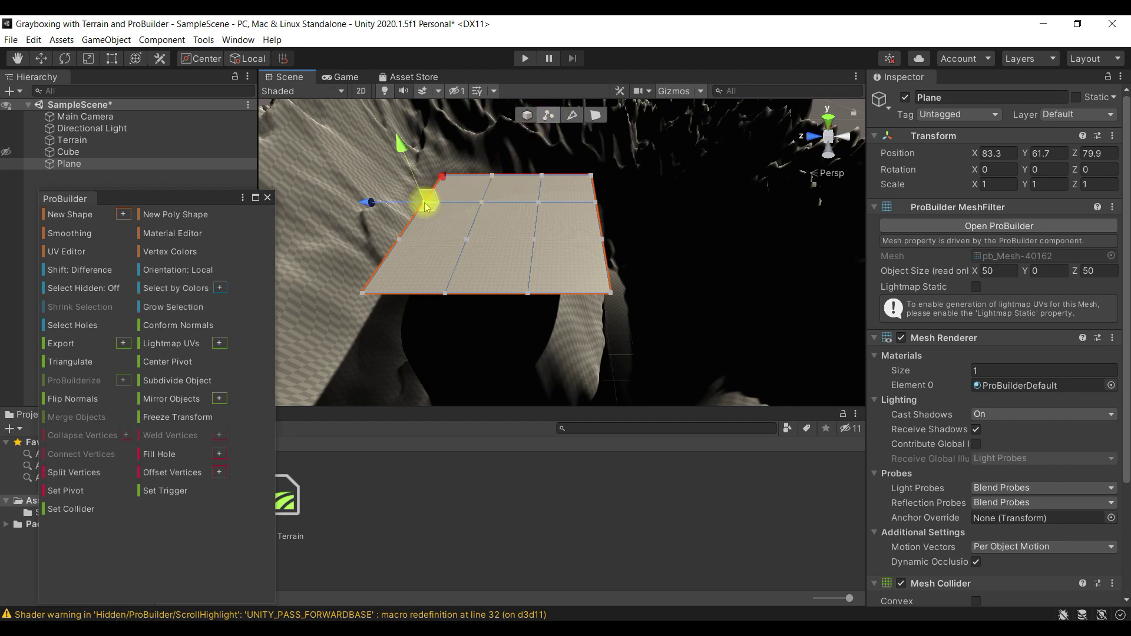
shift+click(482, 203)
shift+click(538, 202)
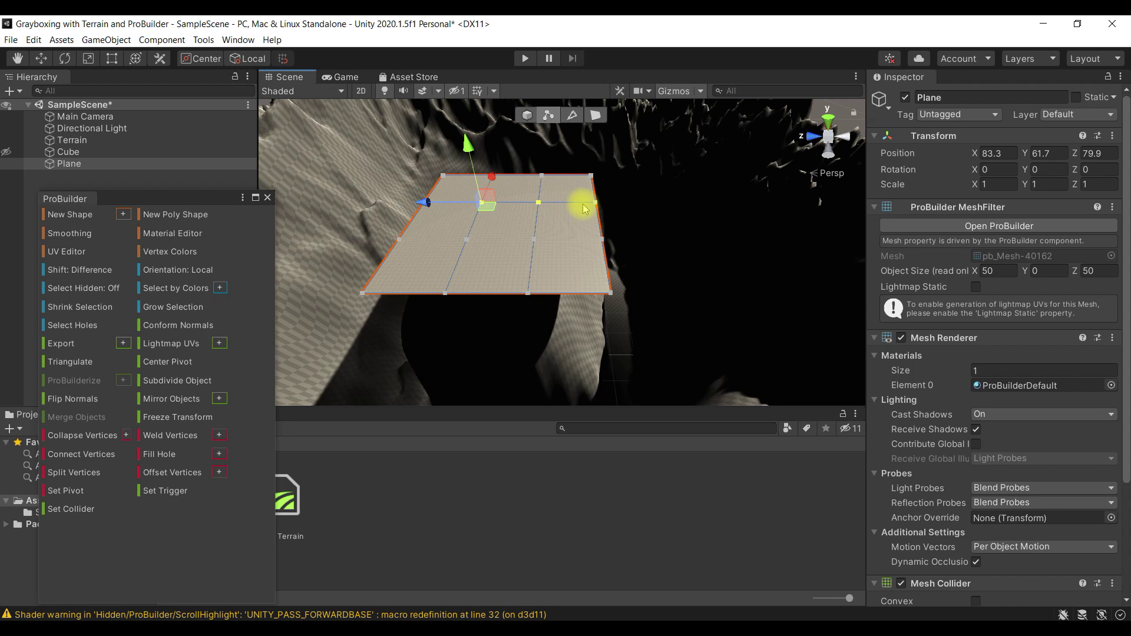
mouse_move(540, 212)
alt+mouse_down()
mouse_move(560, 202)
mouse_move(524, 226)
mouse_move(530, 200)
alt+mouse_up()
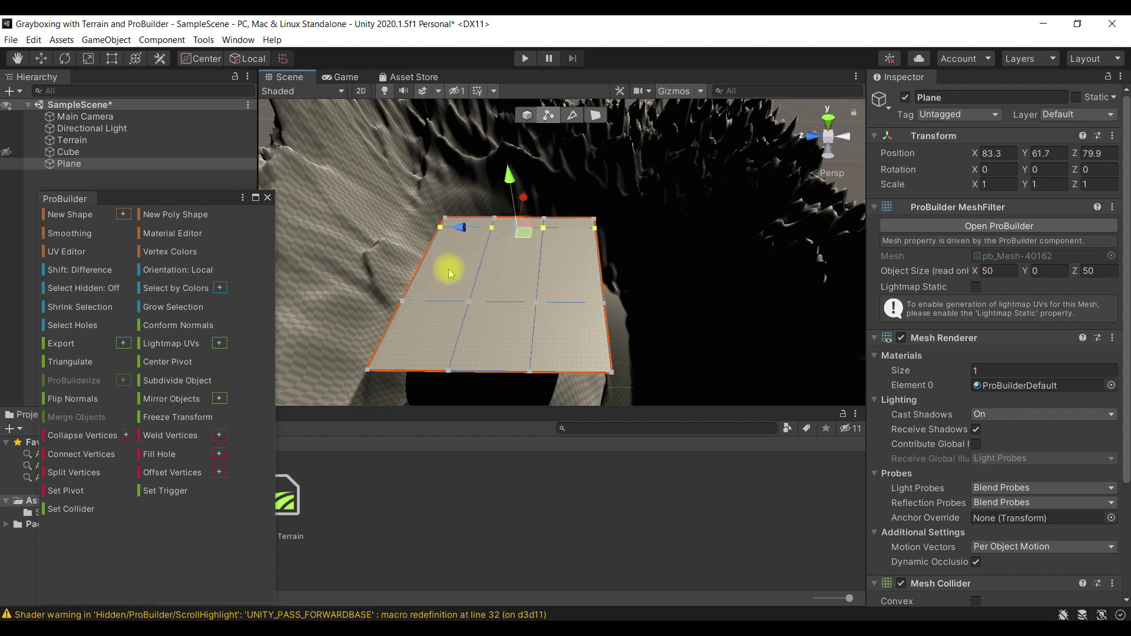
- Move the inner line of vertices nearest the -Z edge along Z until it sits close to that edge
click(543, 229)
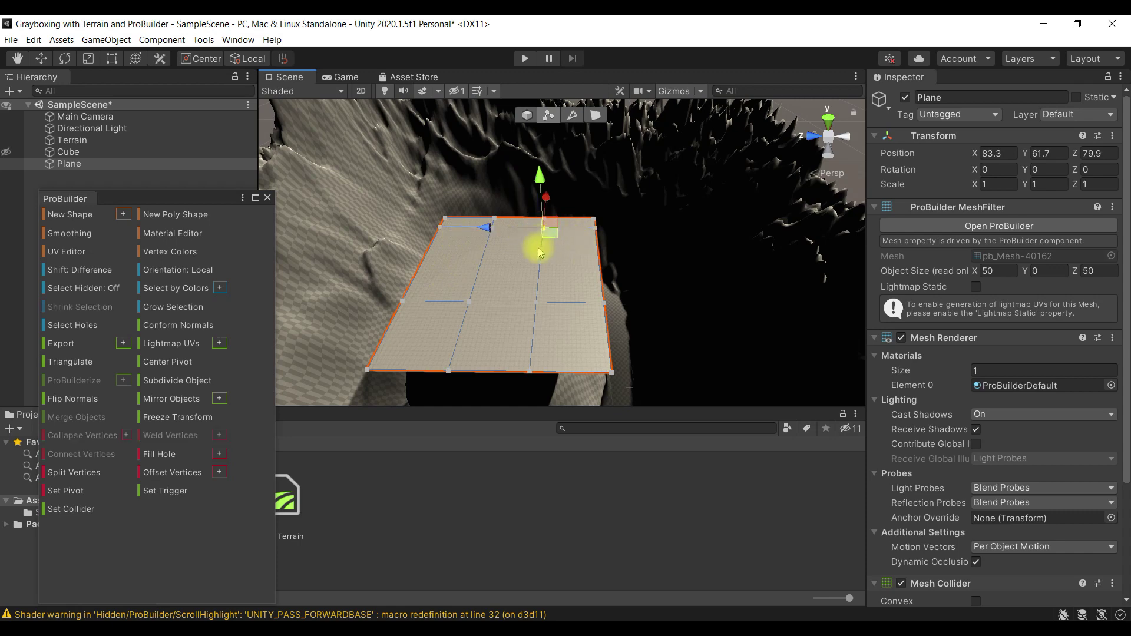
shift+click(536, 303)
shift+click(529, 372)
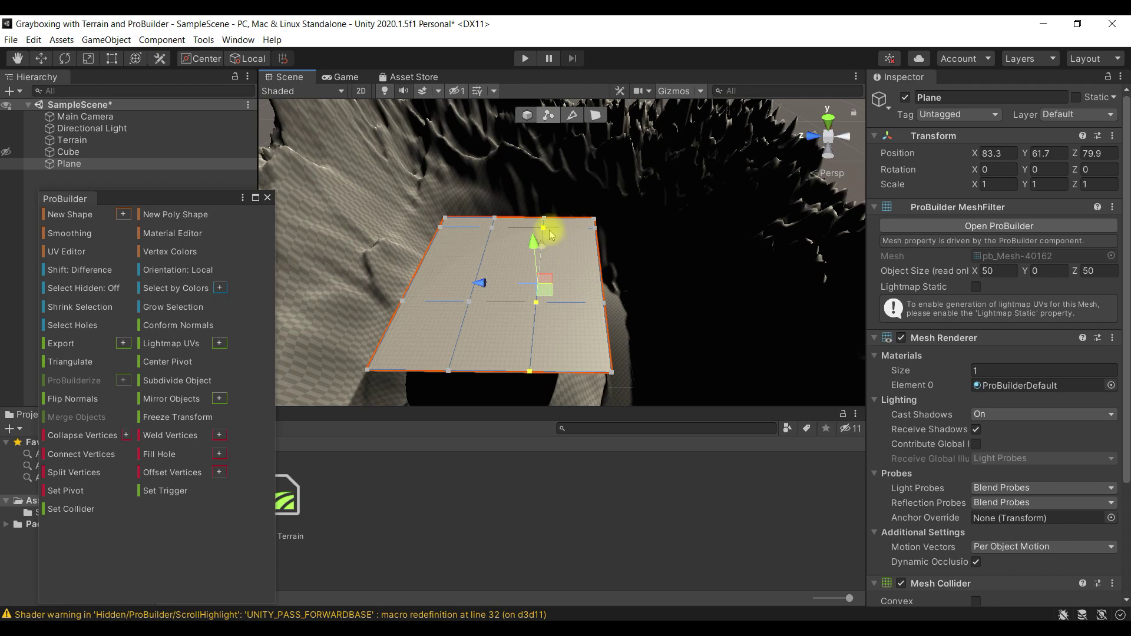
drag(480, 282, 530, 295)
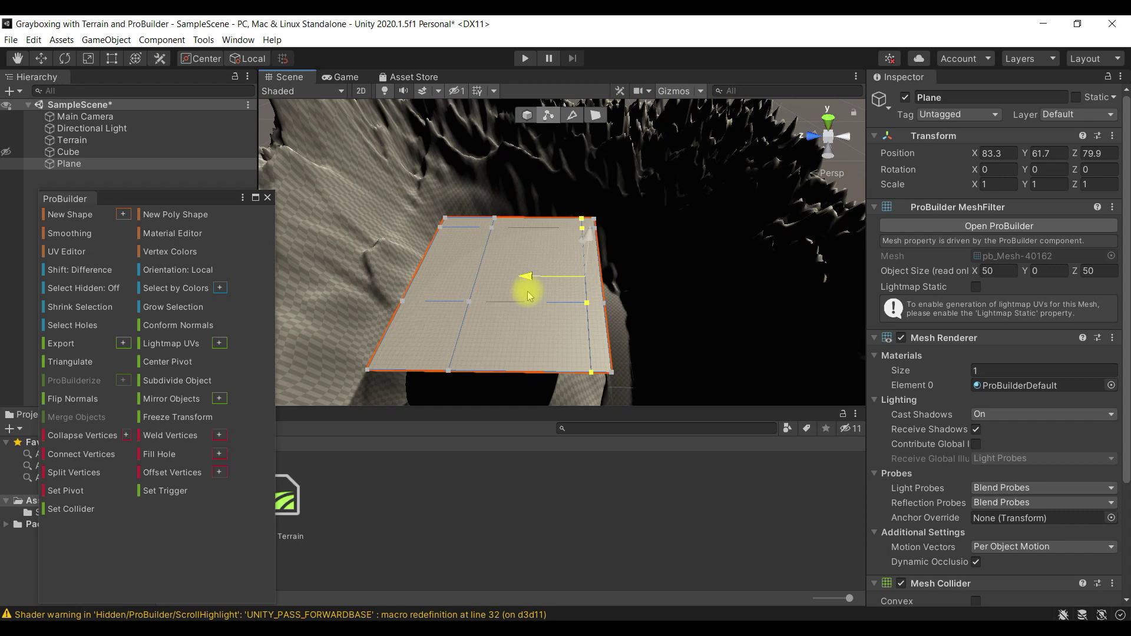
drag(529, 296, 528, 297)
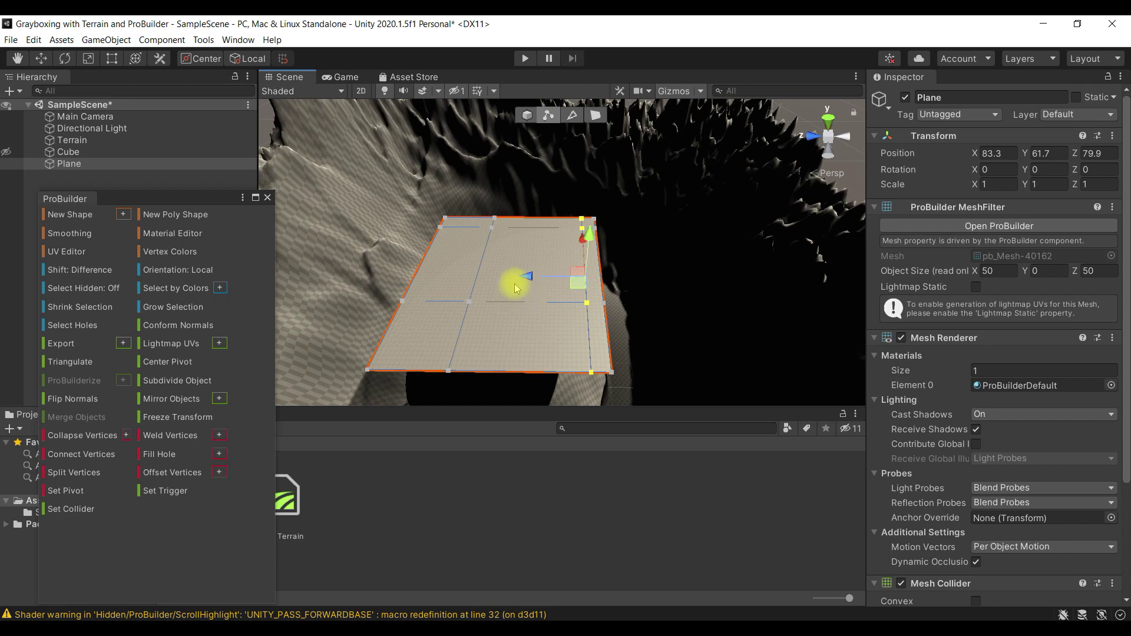
- Move the other inner line of vertices along Z until it sits close to the plane's +Z edge
click(495, 221)
alt+drag(504, 282, 576, 237)
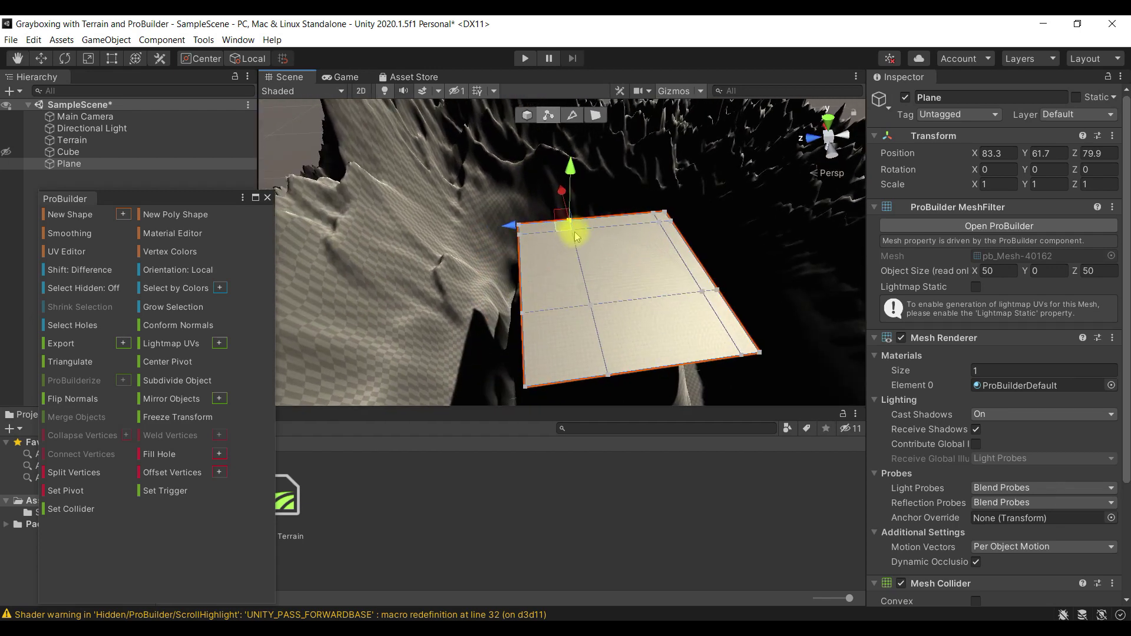
shift+click(592, 312)
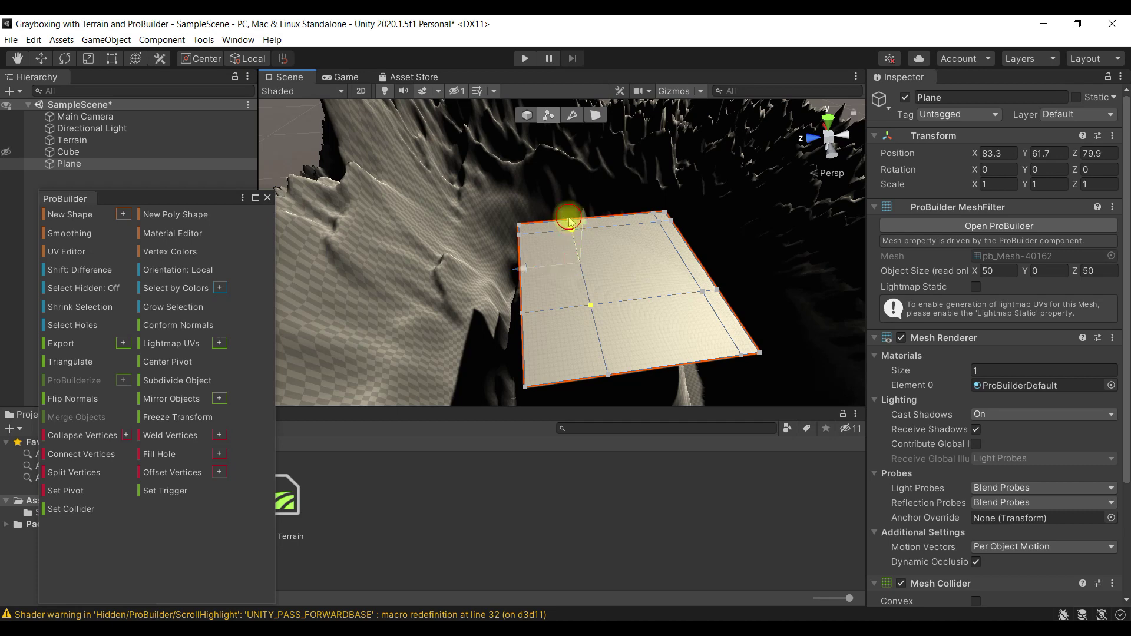
shift+click(608, 374)
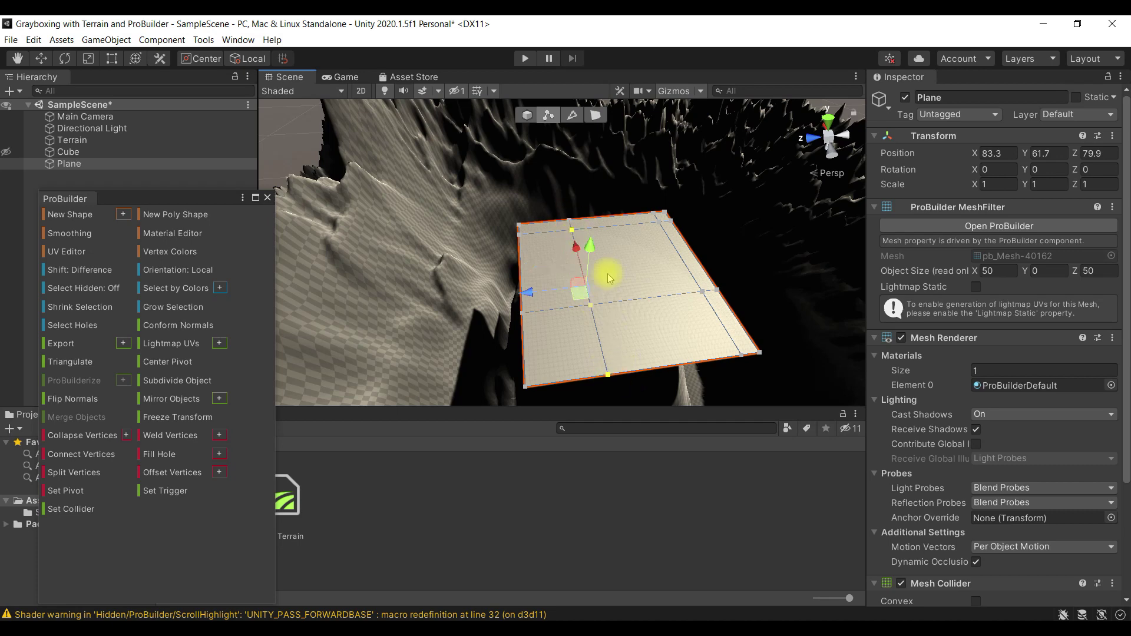
shift+click(571, 229)
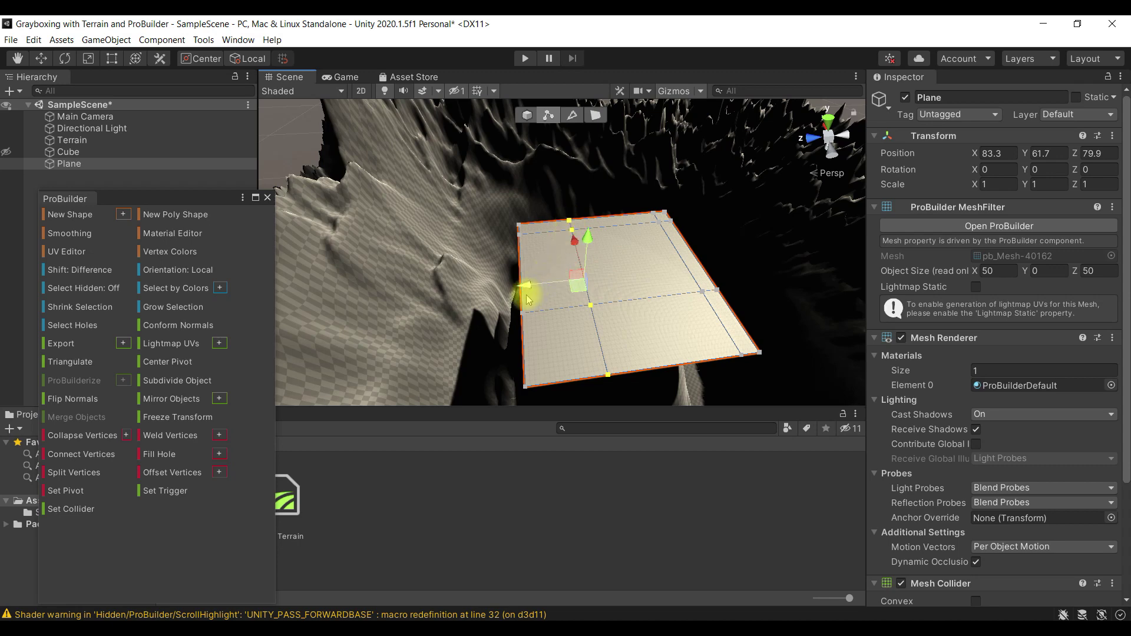
drag(522, 288, 480, 293)
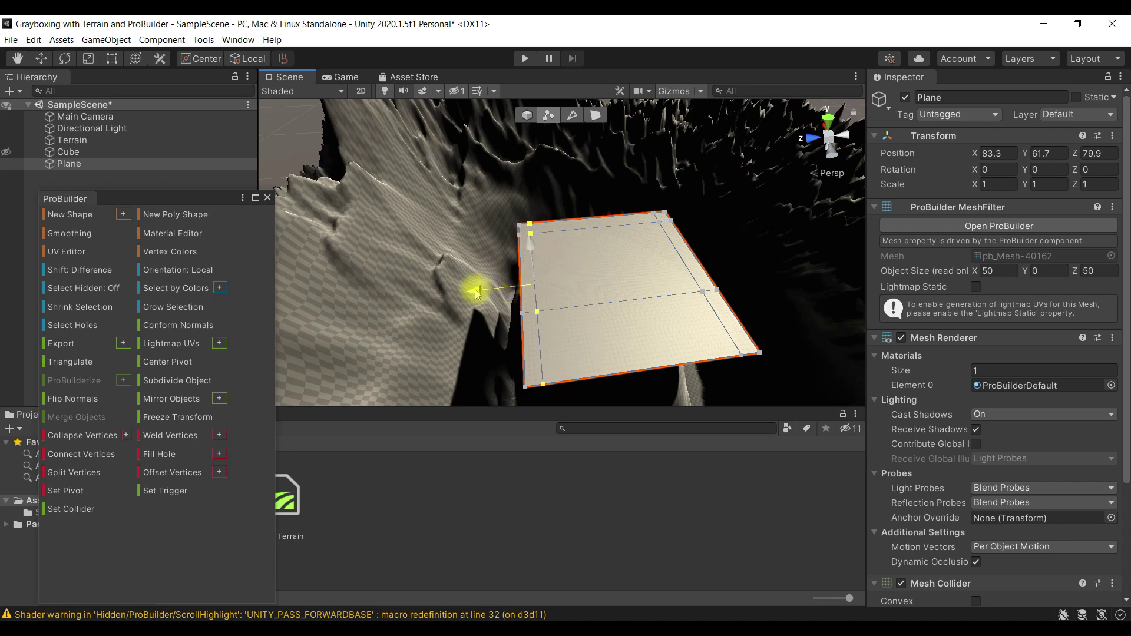
- Move the remaining inner vertex row along X until it sits close to the plane's near -X edge
click(523, 317)
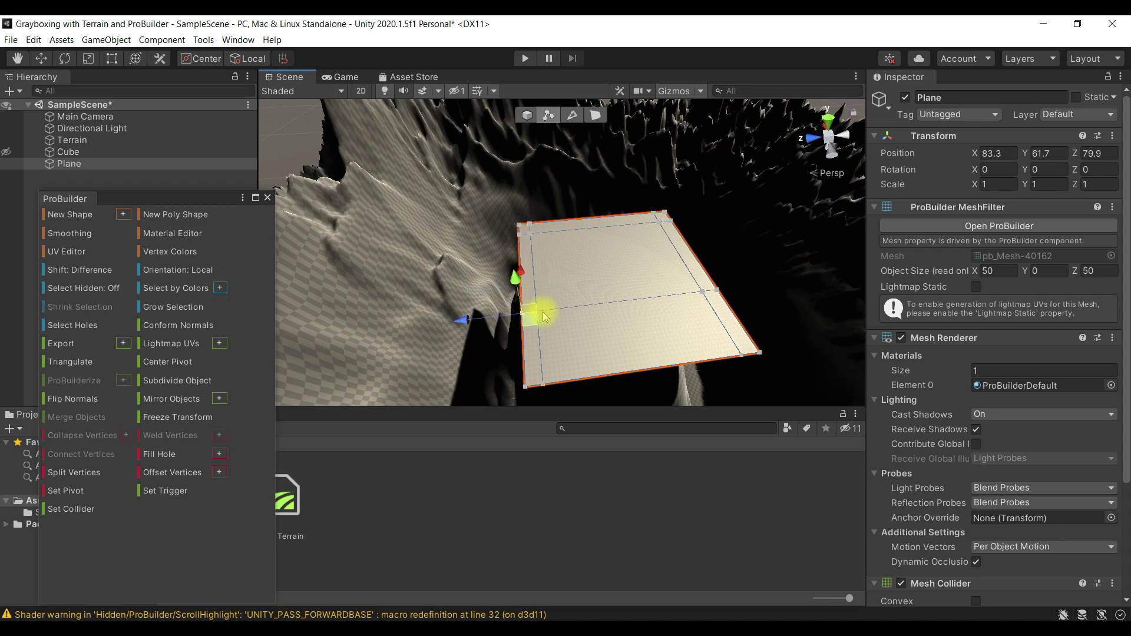
shift+click(711, 295)
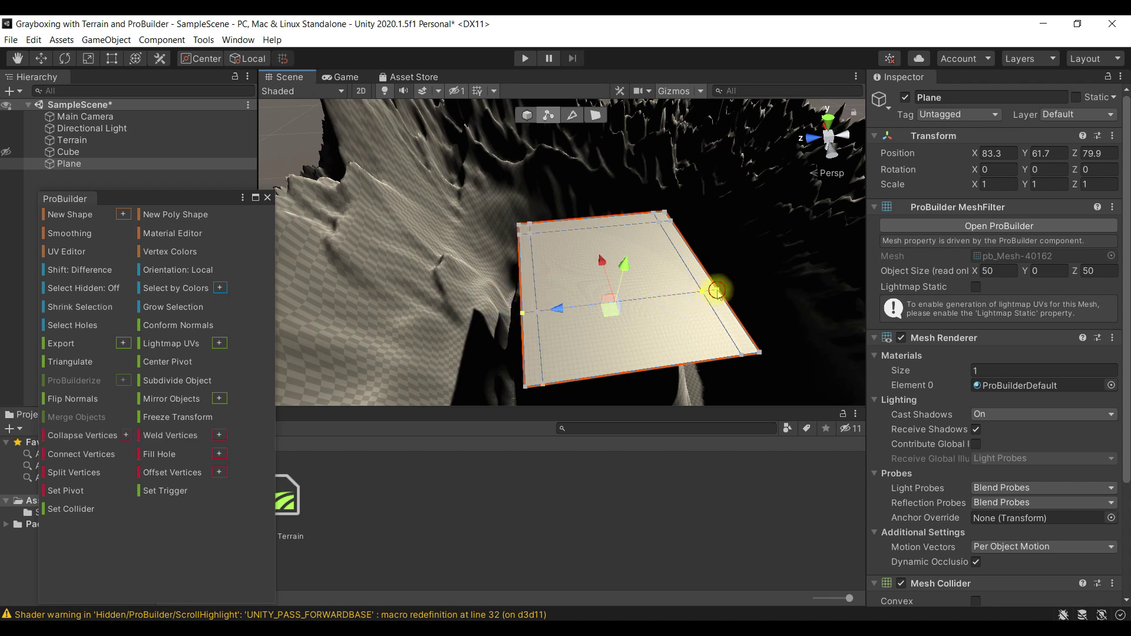
shift+click(539, 314)
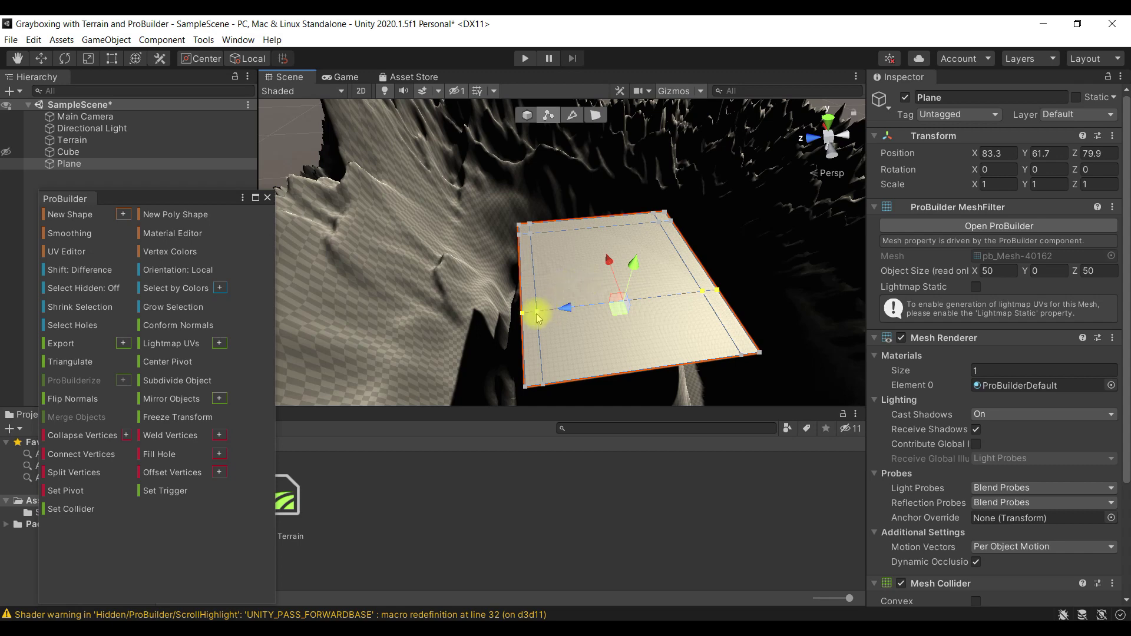
drag(609, 269, 608, 311)
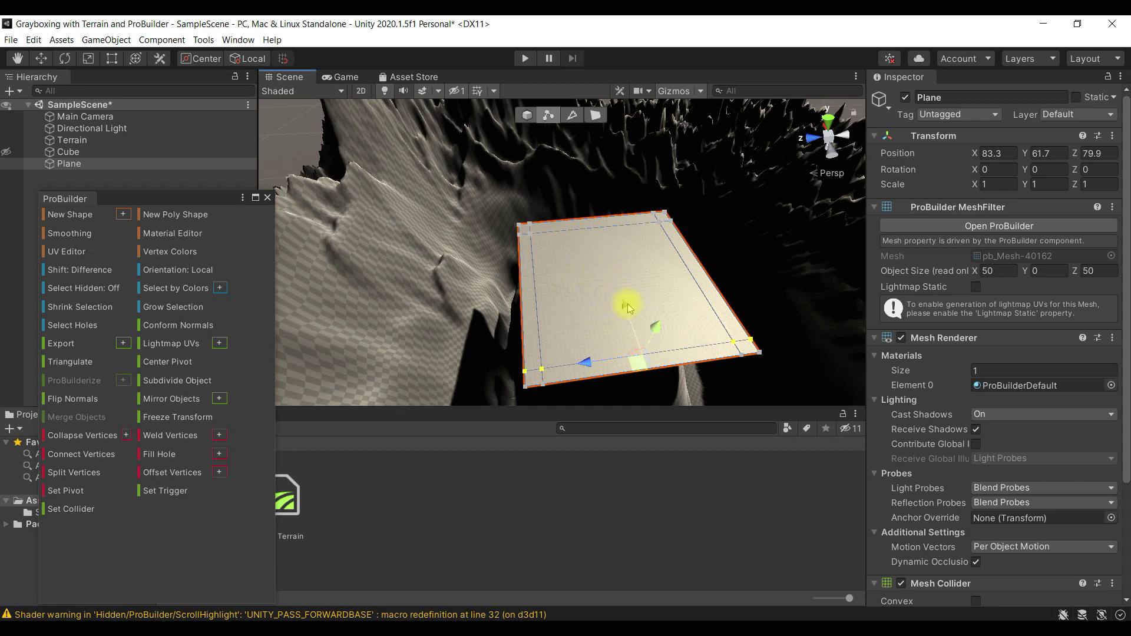
- Select the narrow border faces all around the plane in face selection mode, leaving out the large centre face
click(594, 118)
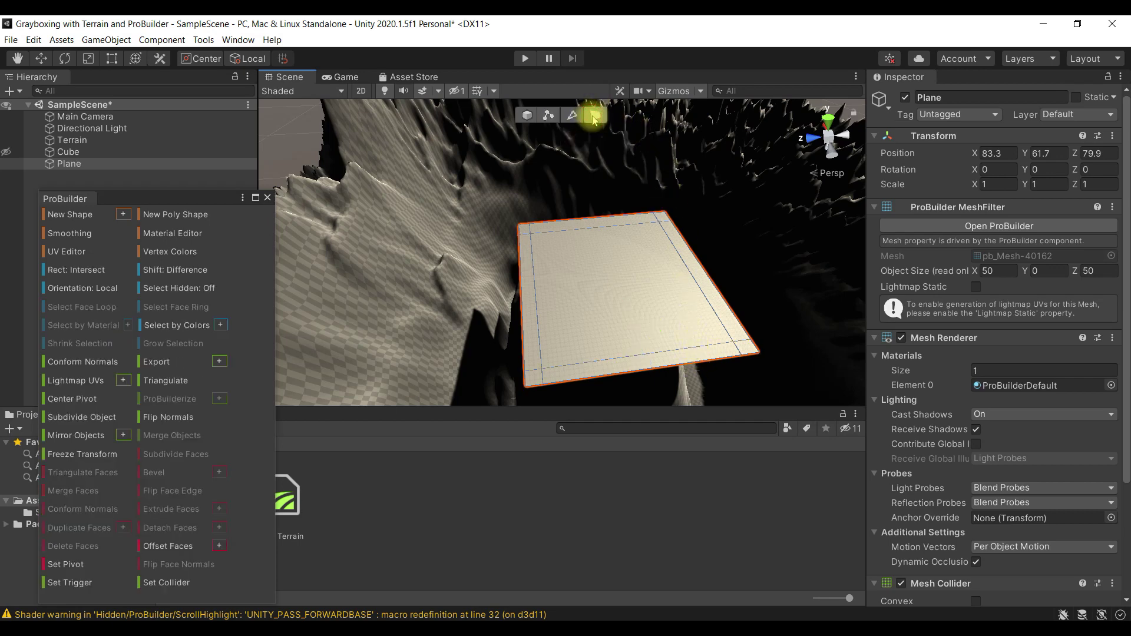
click(528, 234)
click(526, 270)
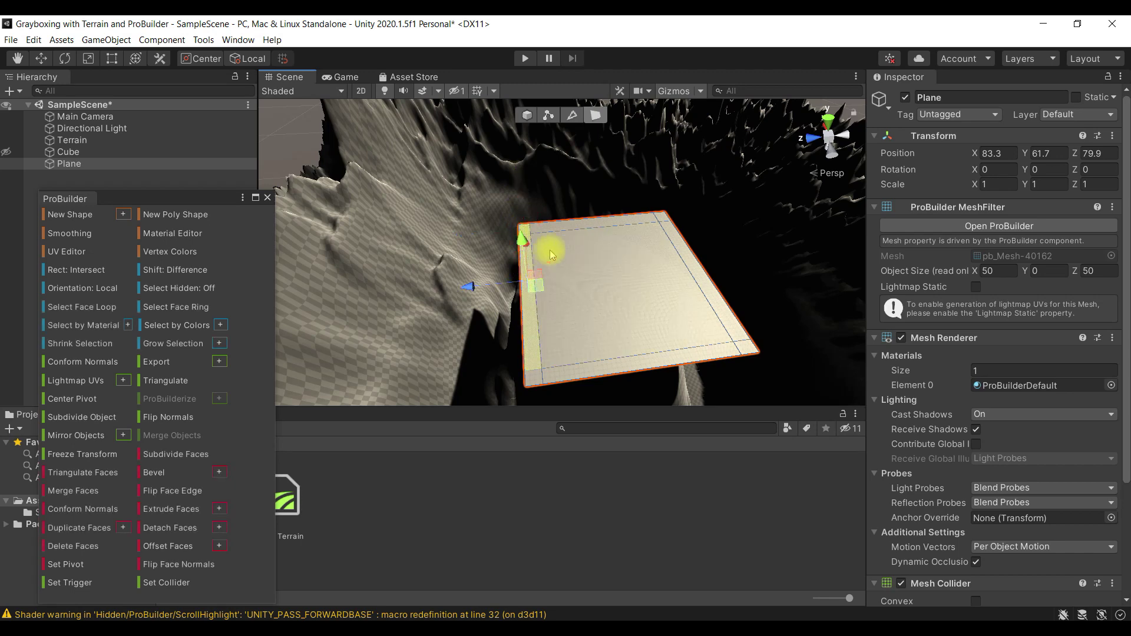
shift+click(583, 226)
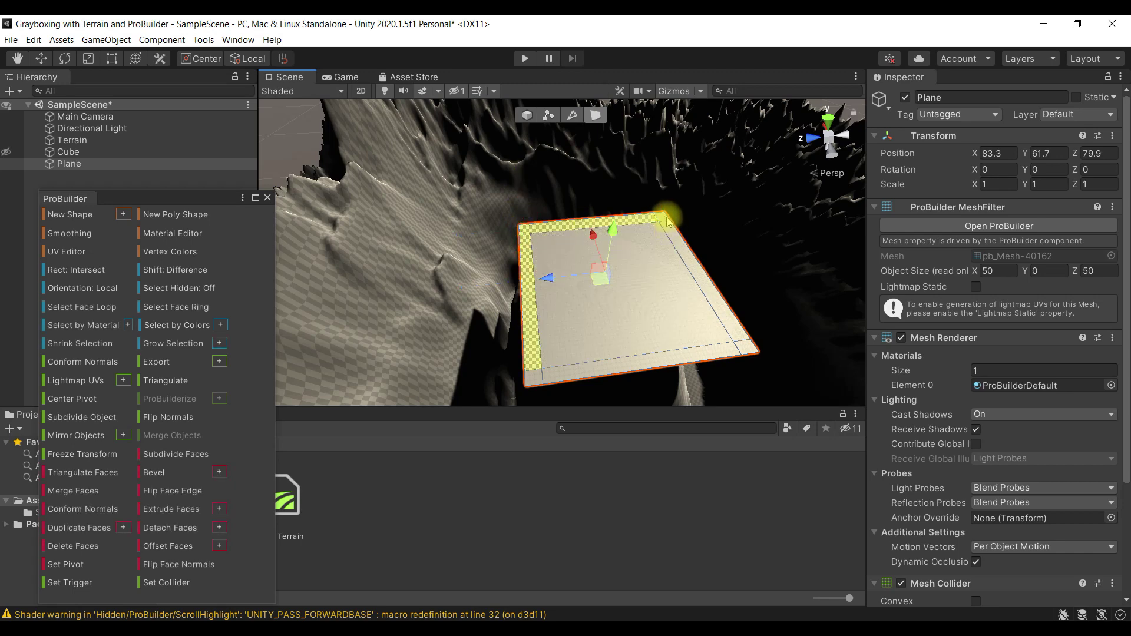
shift+click(693, 269)
shift+click(738, 353)
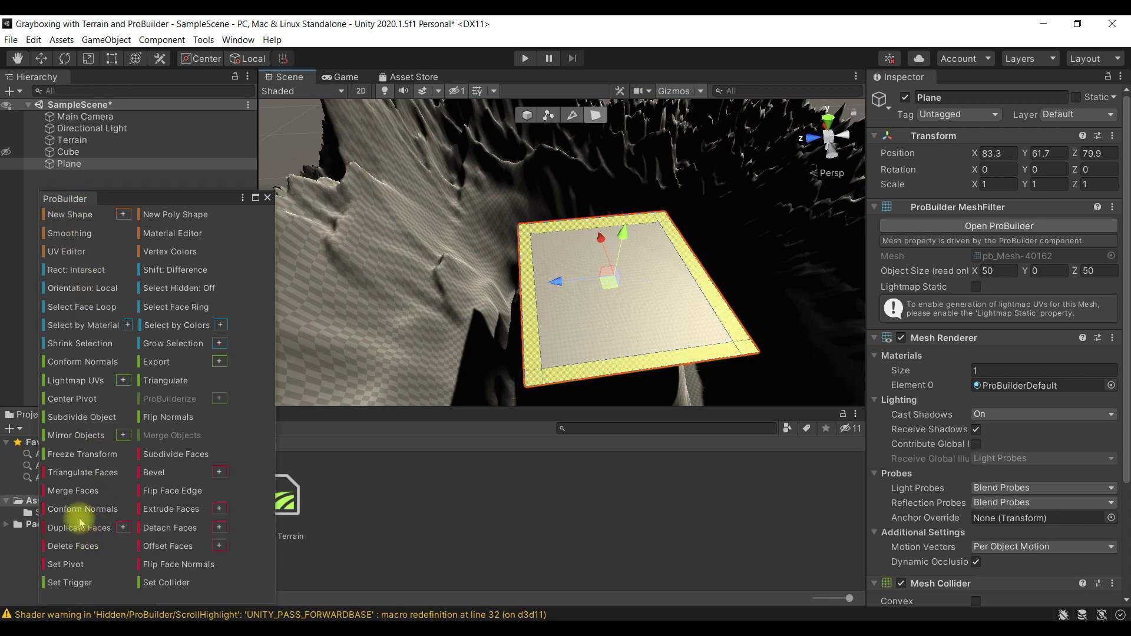
- Extrude the selected border faces by Face Normal with a distance of 5
click(219, 510)
click(216, 270)
click(214, 272)
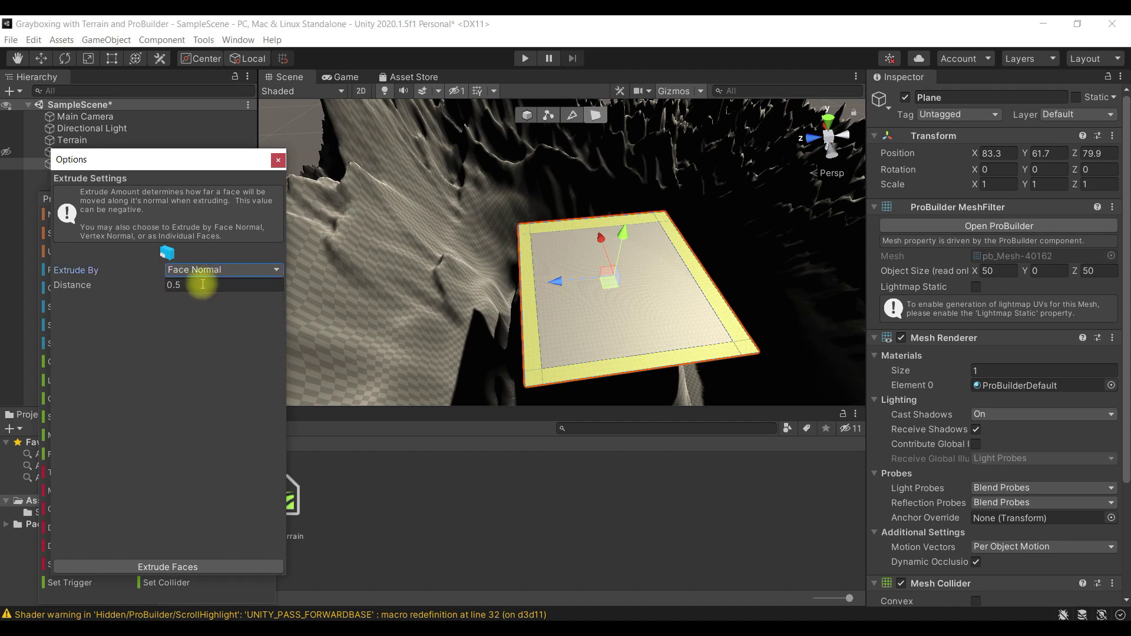
click(170, 285)
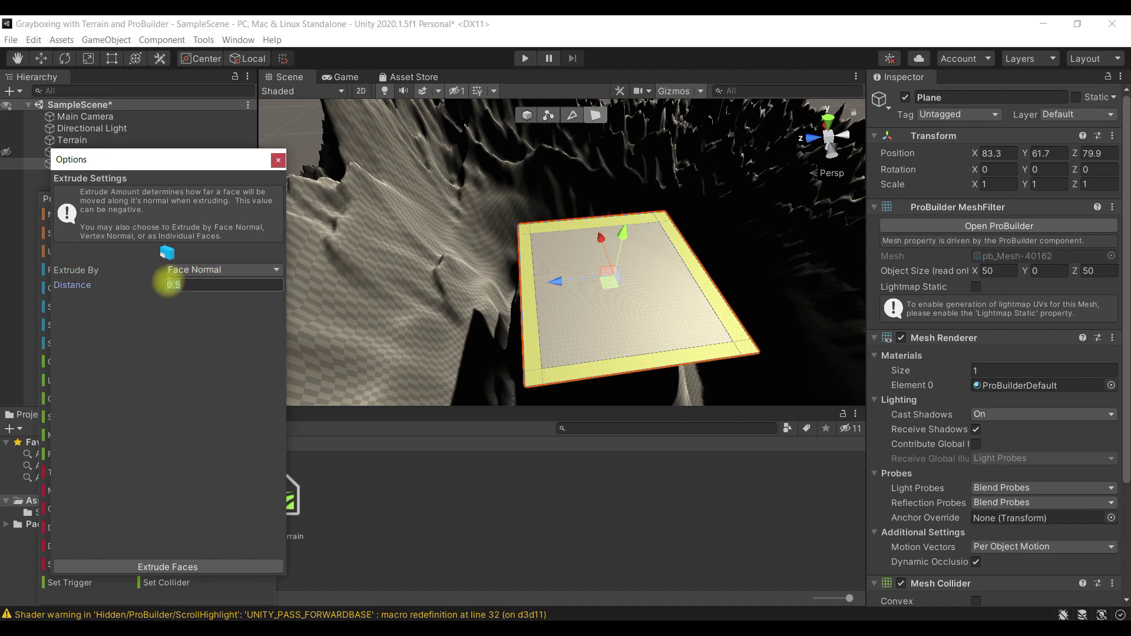
click(218, 564)
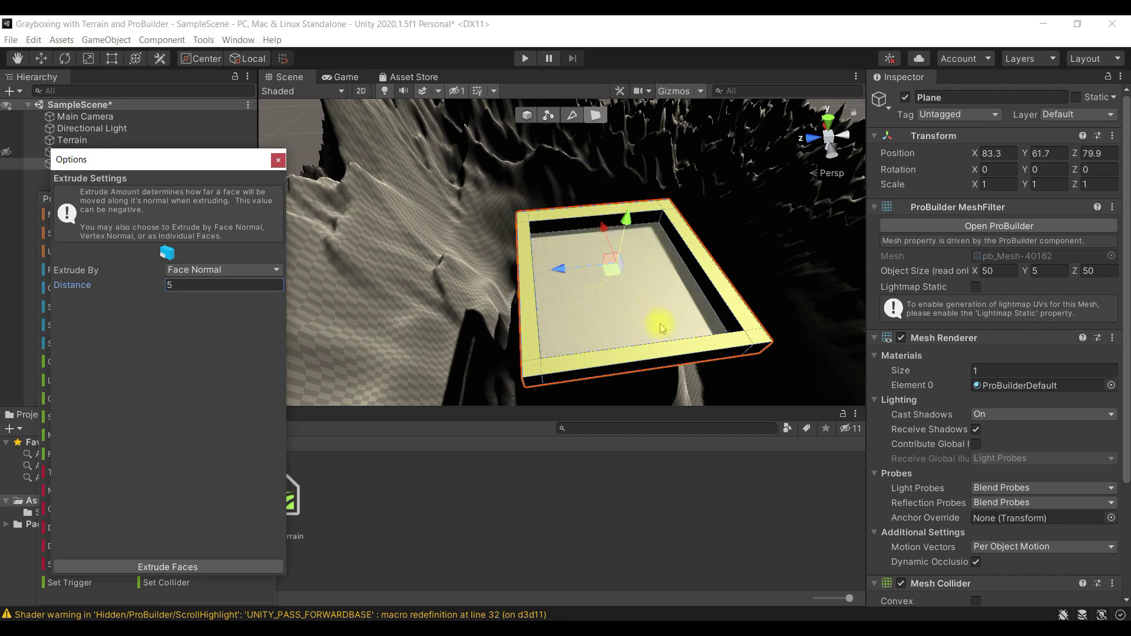
- Select the bottom outer edges on all four sides of the walled plane in edge selection mode
alt+drag(645, 327, 614, 137)
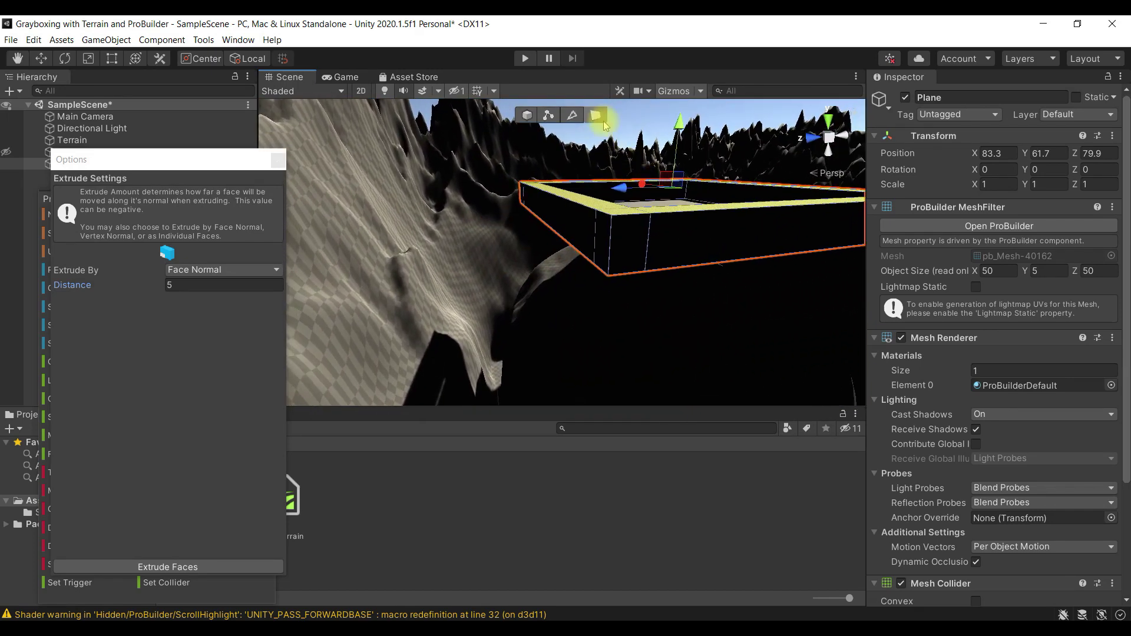
click(572, 116)
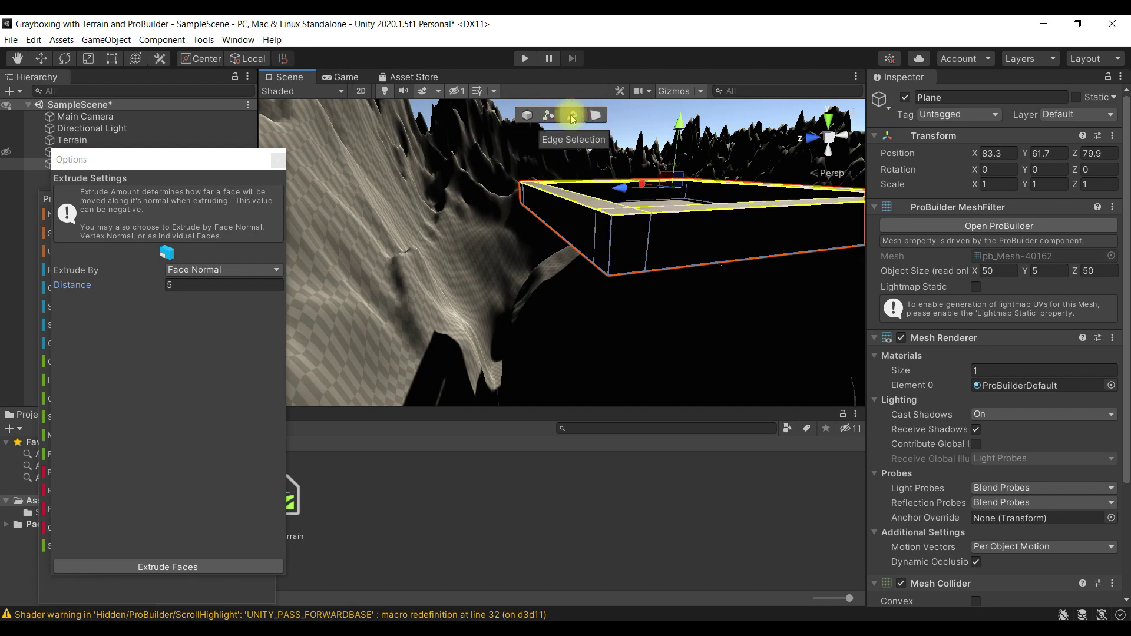
click(567, 243)
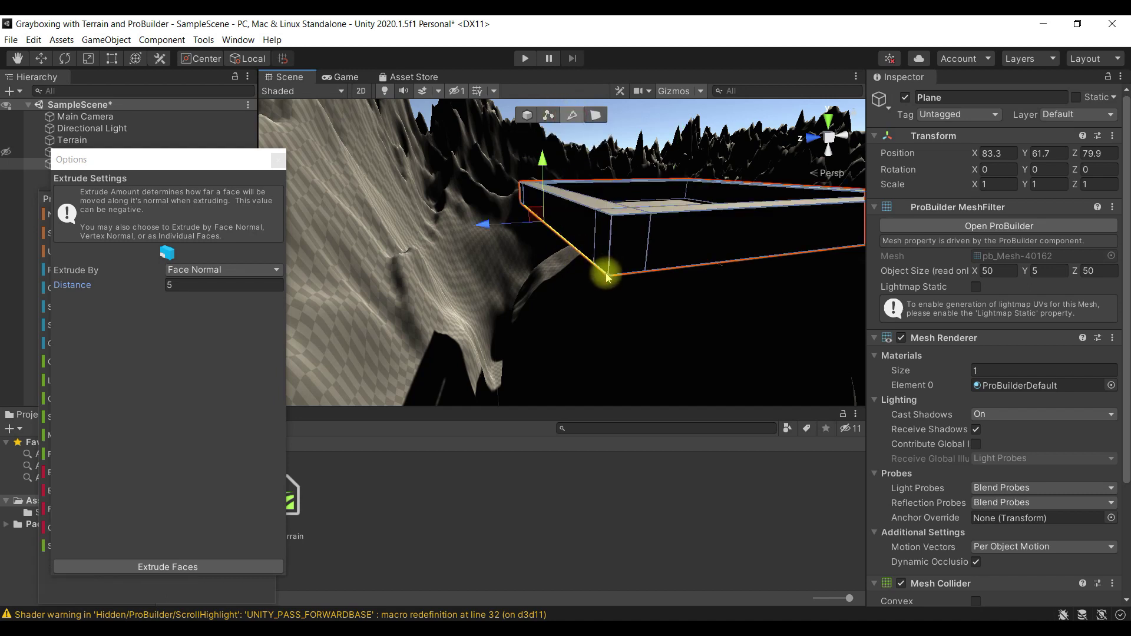
alt+drag(668, 284, 629, 318)
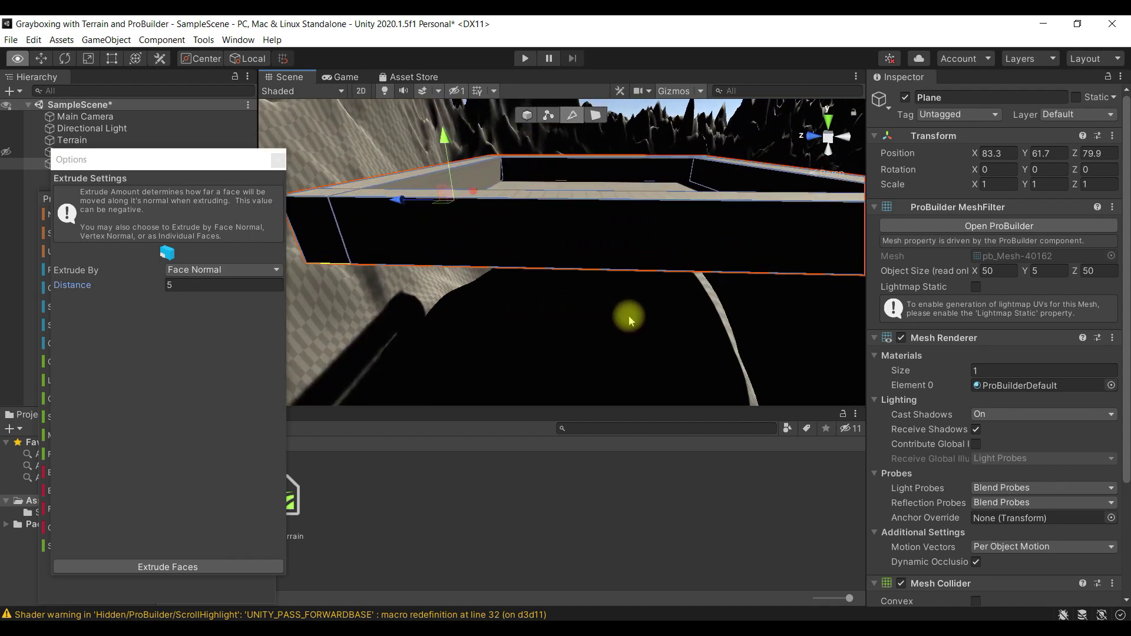
alt+drag(609, 271, 429, 283)
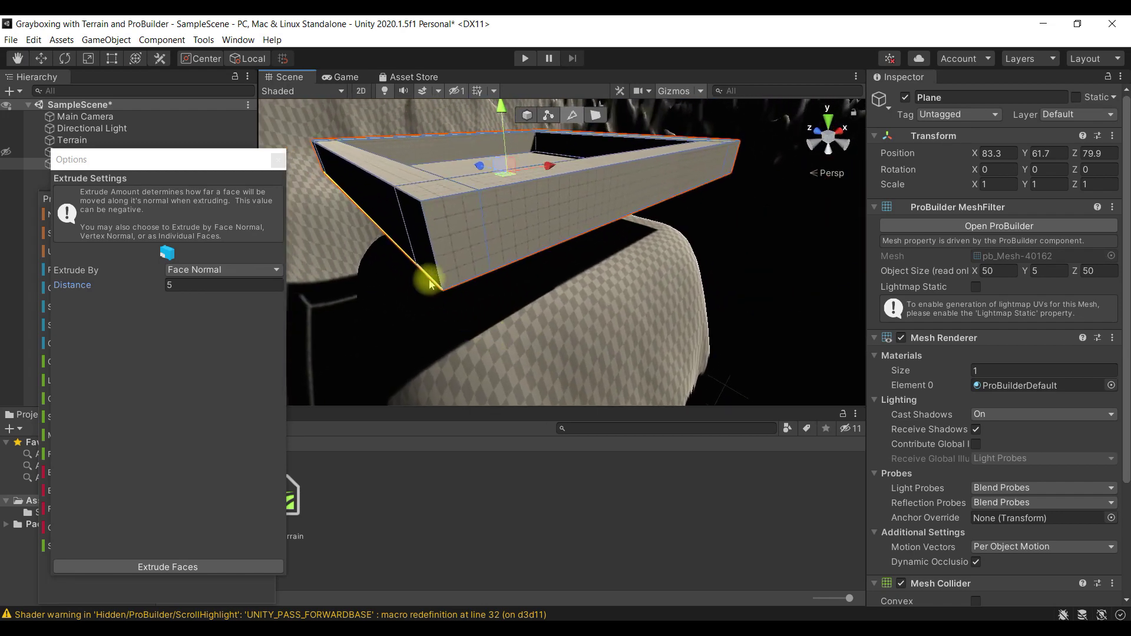
click(429, 283)
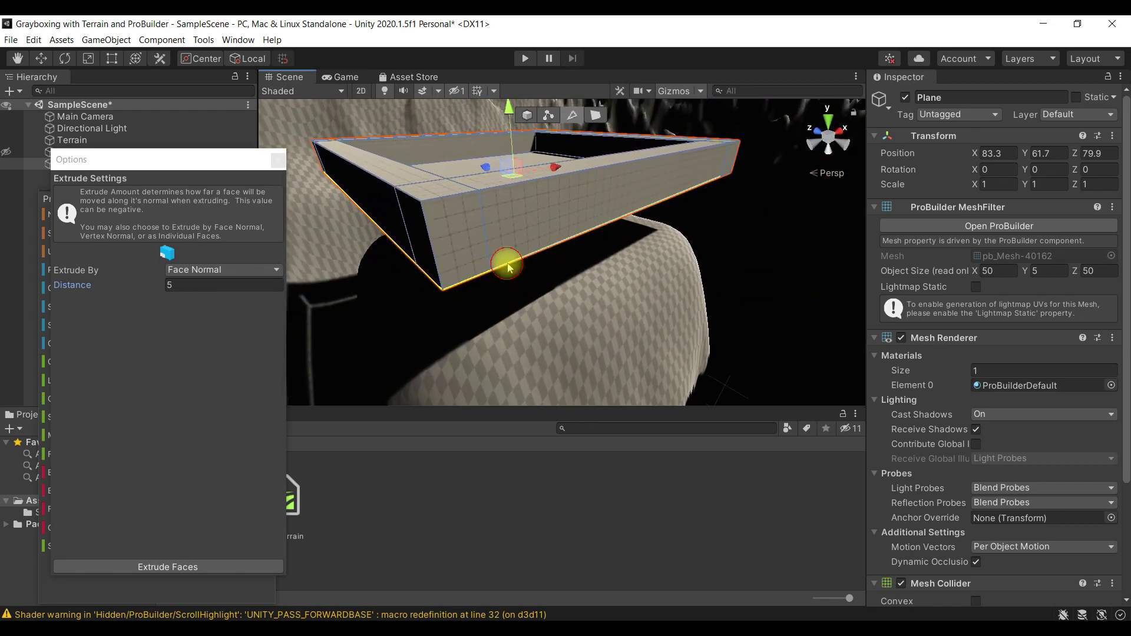
alt+drag(707, 309, 393, 289)
alt+drag(751, 324, 378, 318)
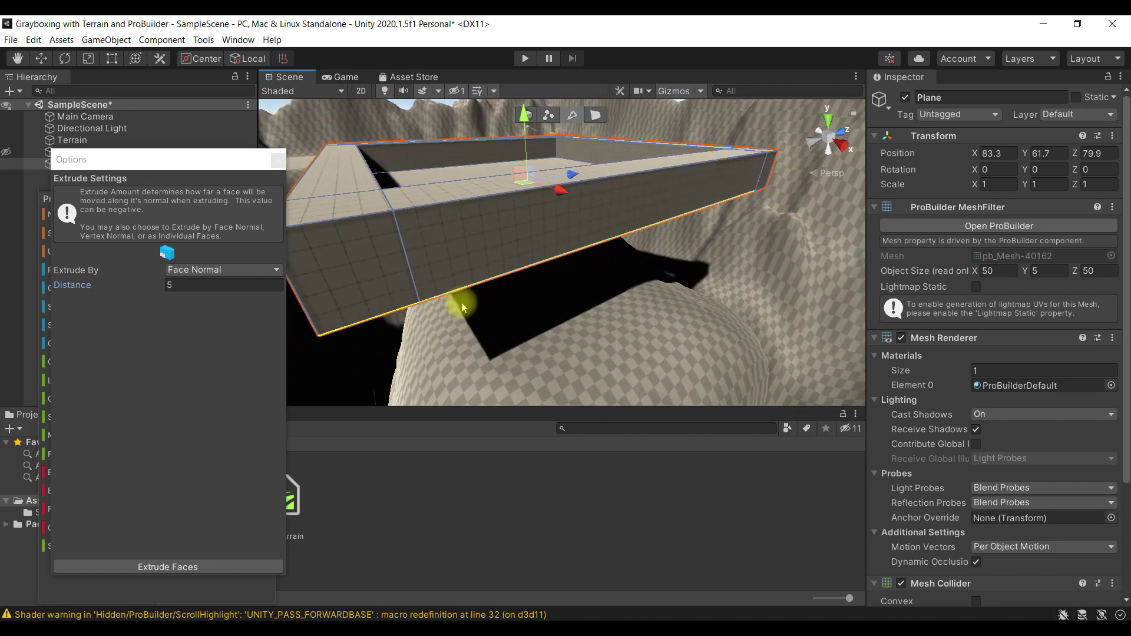
alt+drag(675, 331, 605, 304)
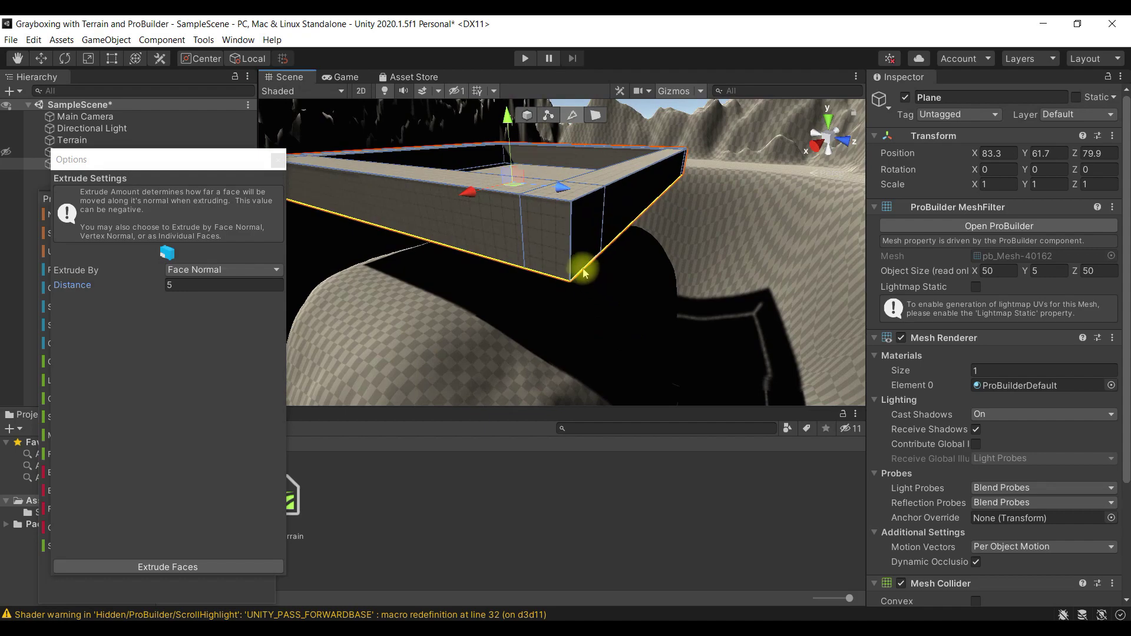
alt+drag(686, 301, 739, 330)
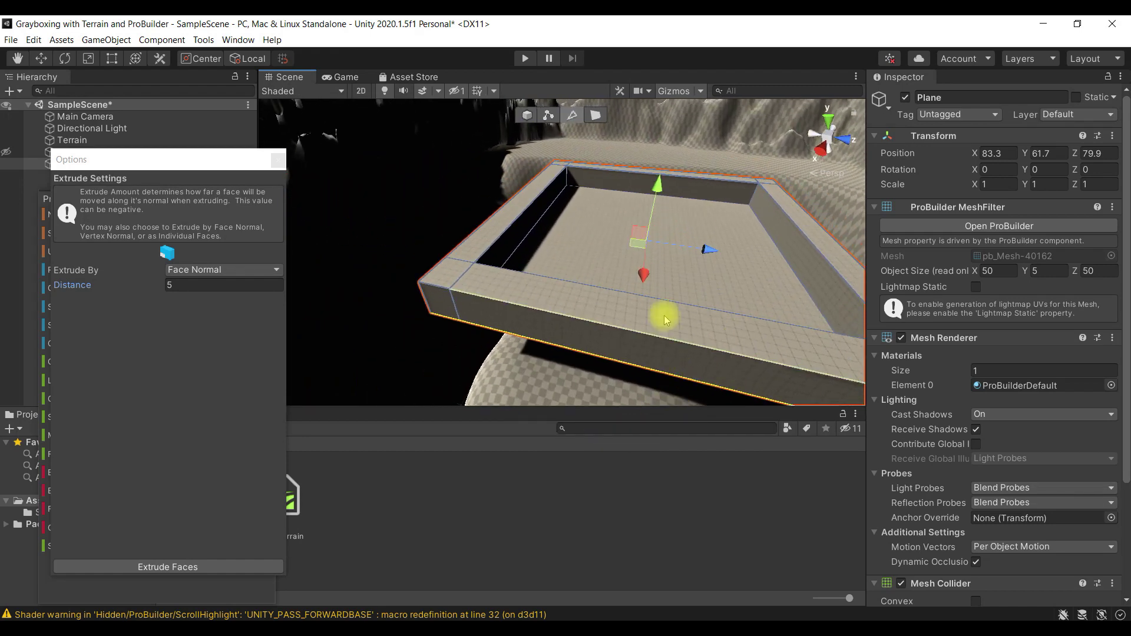
- Move the selected bottom edges down along Y until the object is about 13.1 units high, and close the extrude settings
drag(658, 188, 652, 206)
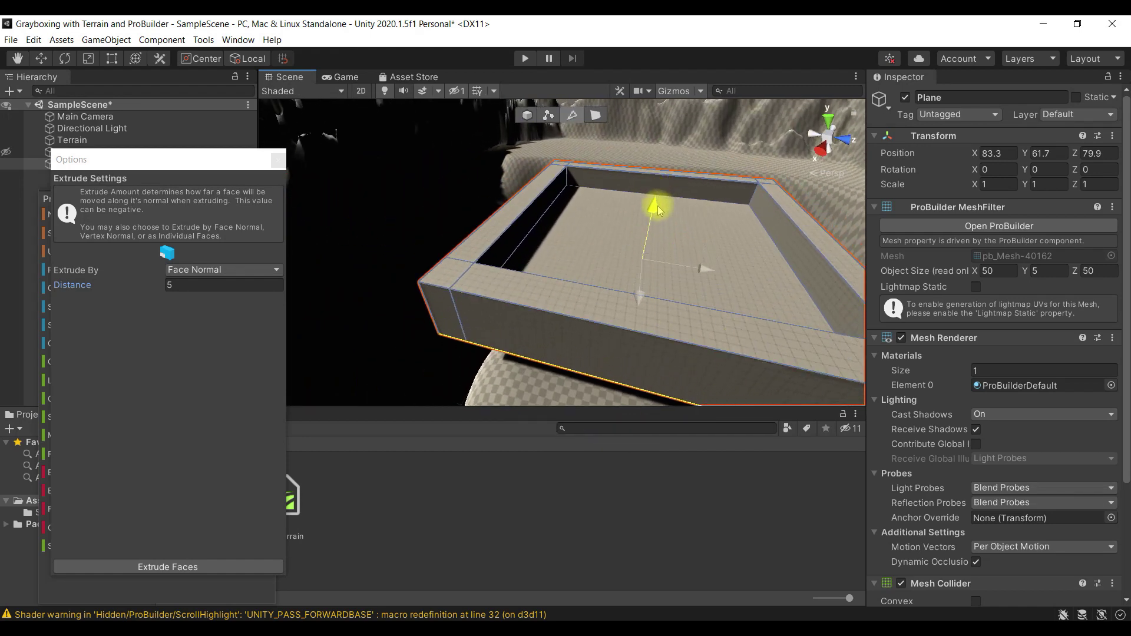
alt+drag(737, 298, 677, 282)
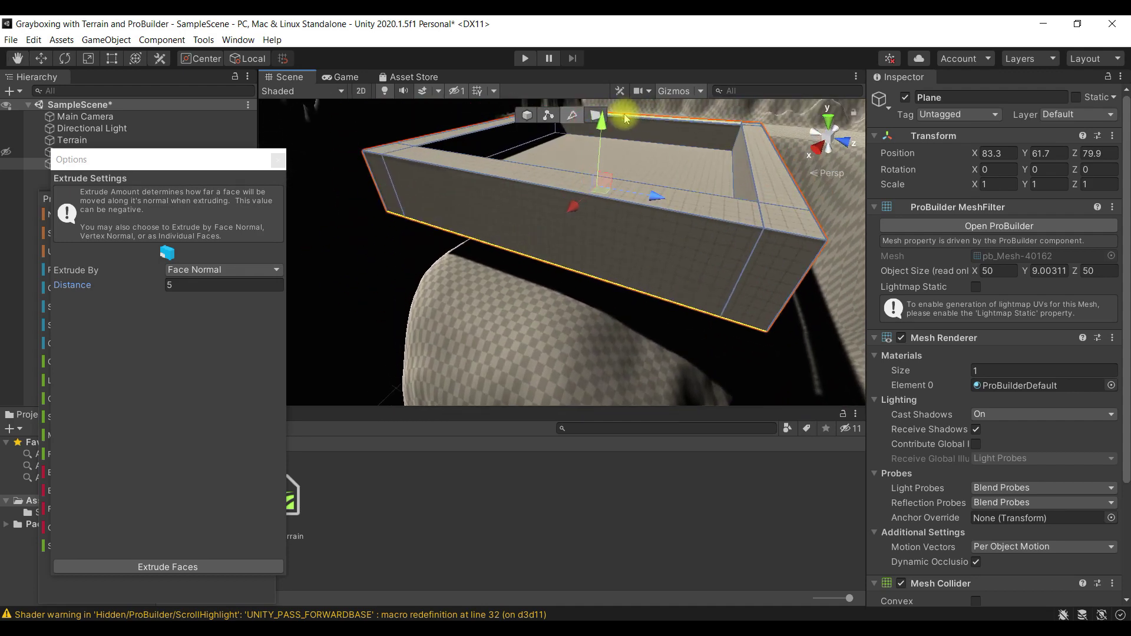
drag(605, 131, 597, 167)
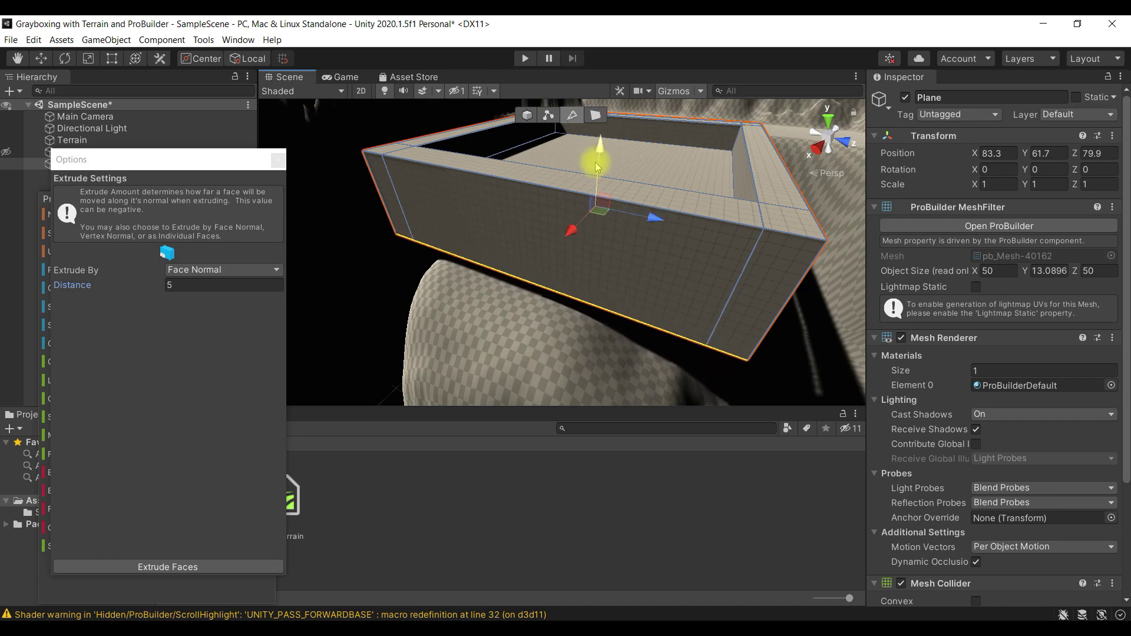
click(278, 160)
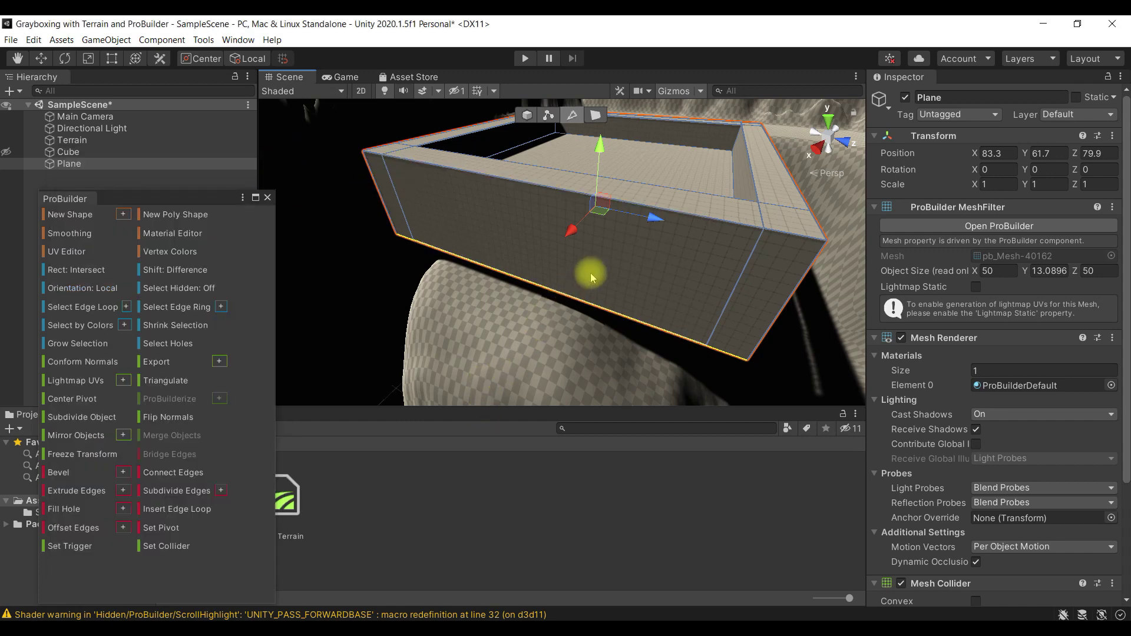
- Select the outer top edges of the walls, working around the structure from side to side
right_drag(705, 223, 639, 210)
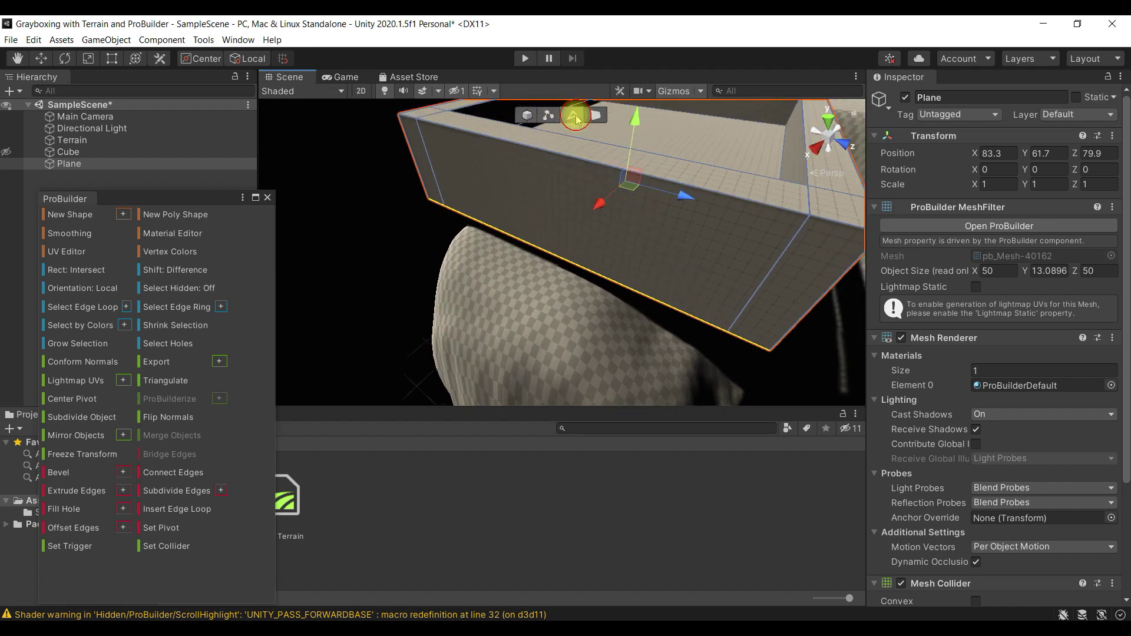
right_drag(595, 271, 570, 299)
key(s)
click(591, 296)
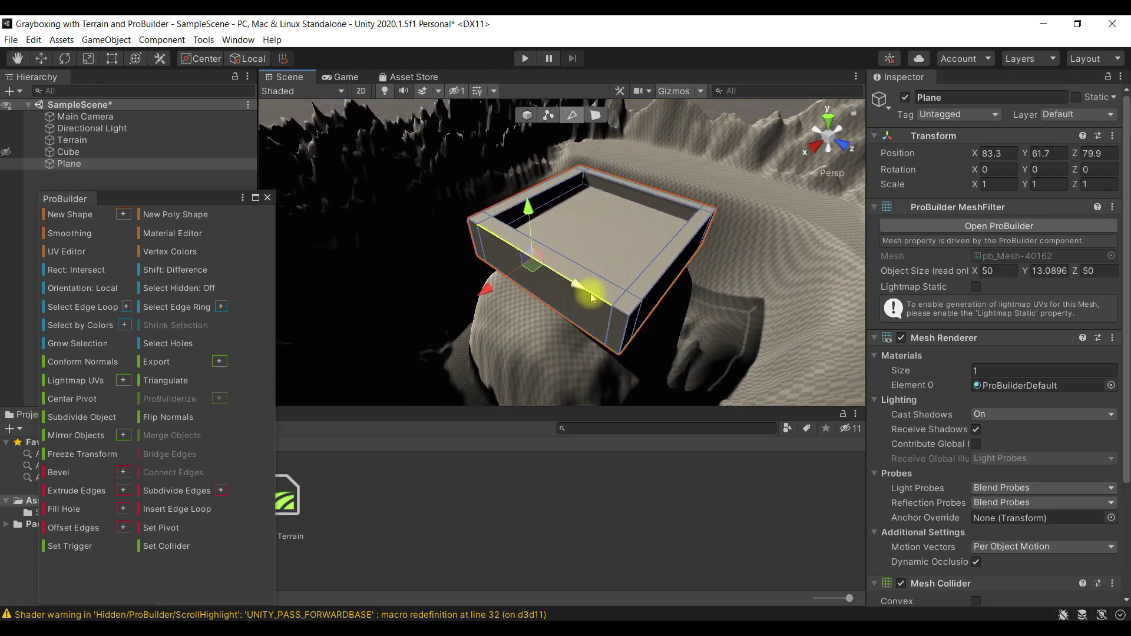
shift+click(626, 316)
shift+click(631, 307)
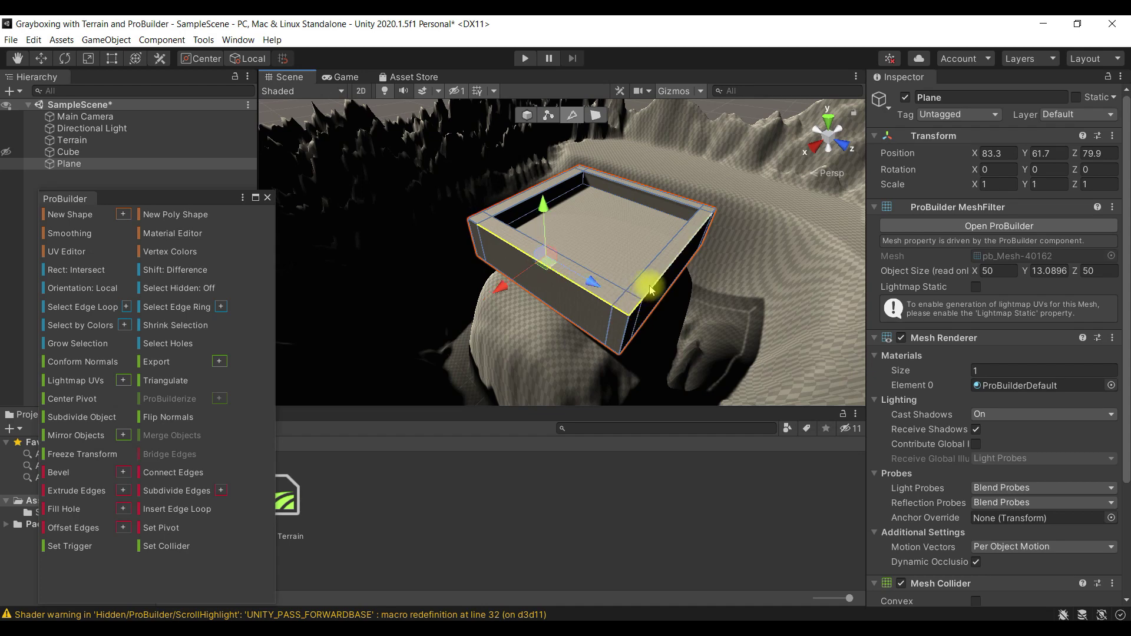
alt+drag(713, 227, 648, 276)
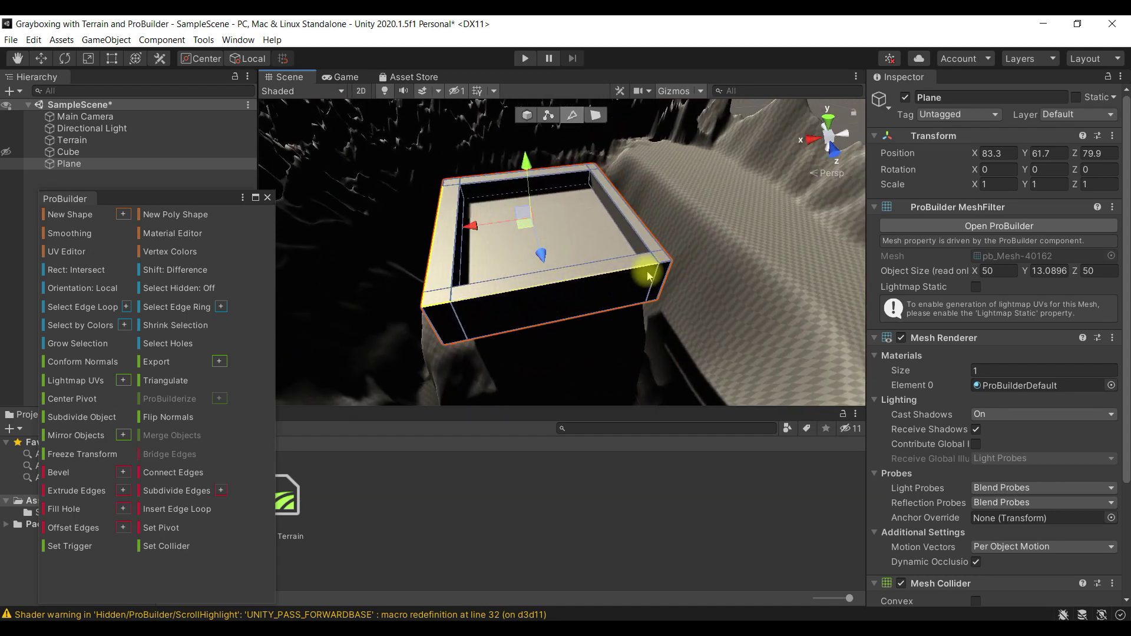
alt+drag(712, 295, 576, 291)
- Add the inner top edges of all four walls and the remaining outer rim segments to the edge selection
shift+click(557, 289)
shift+click(607, 346)
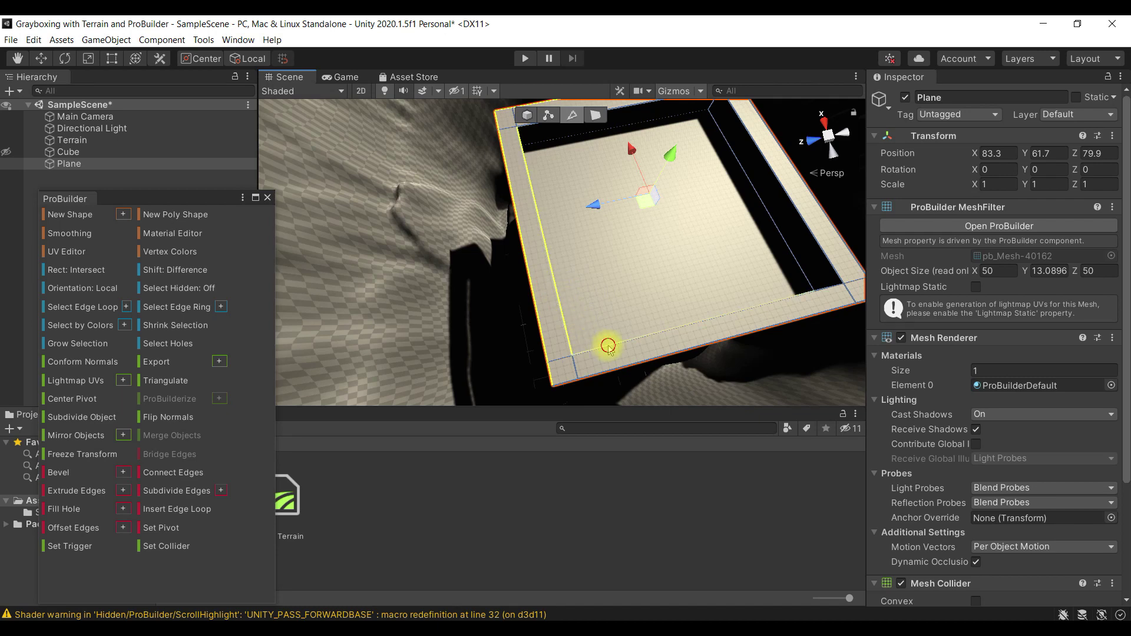
shift+click(840, 279)
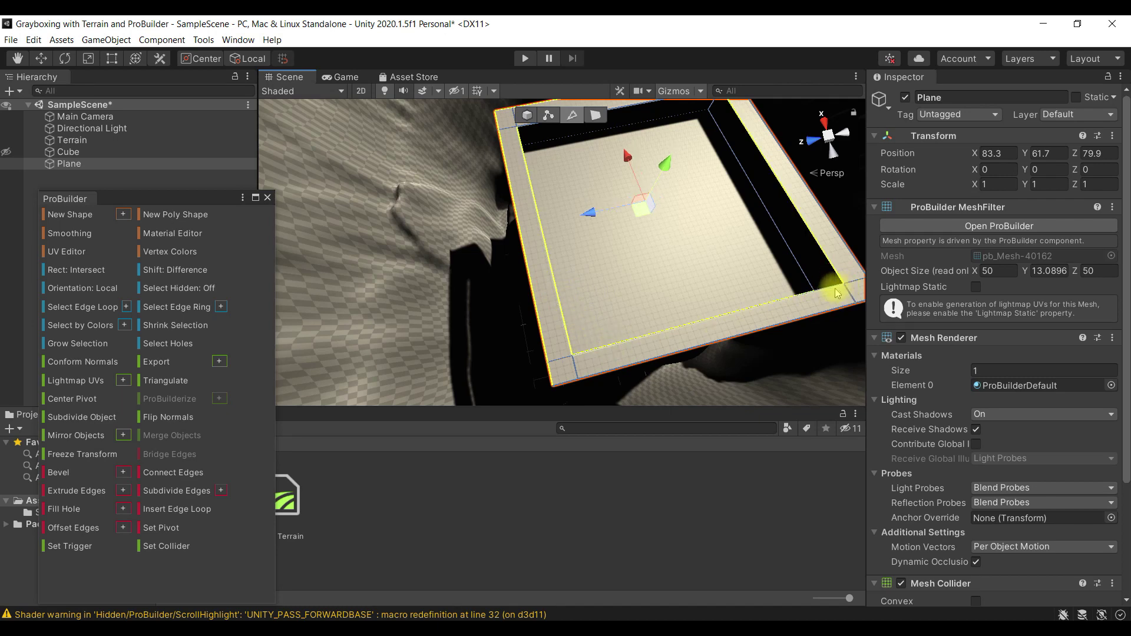
shift+click(619, 104)
alt+drag(730, 234, 423, 199)
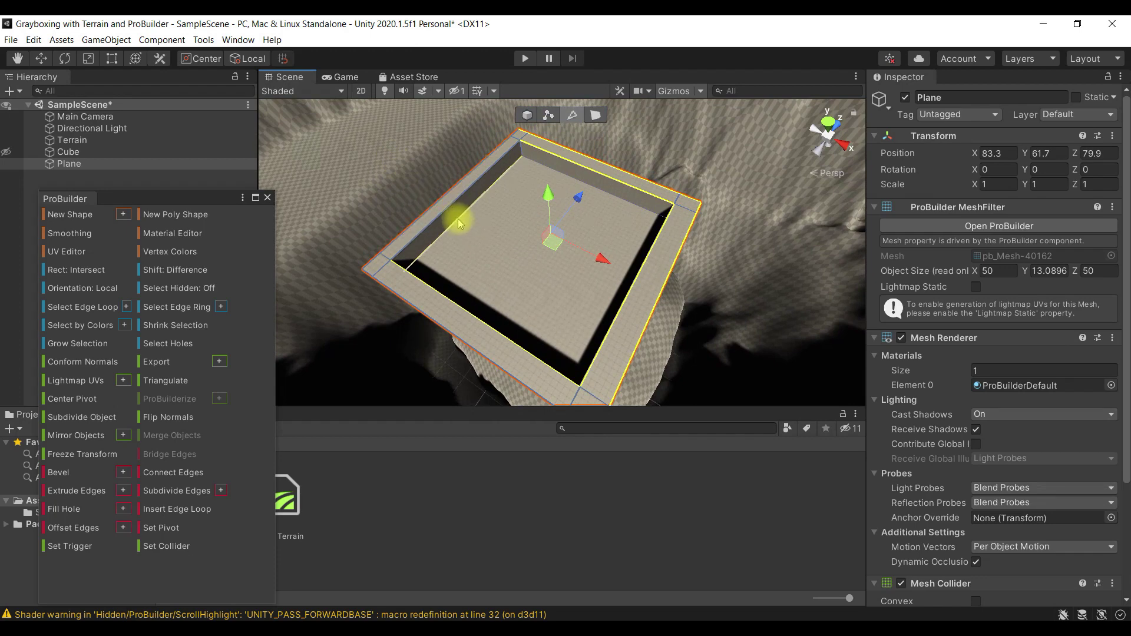
click(470, 187)
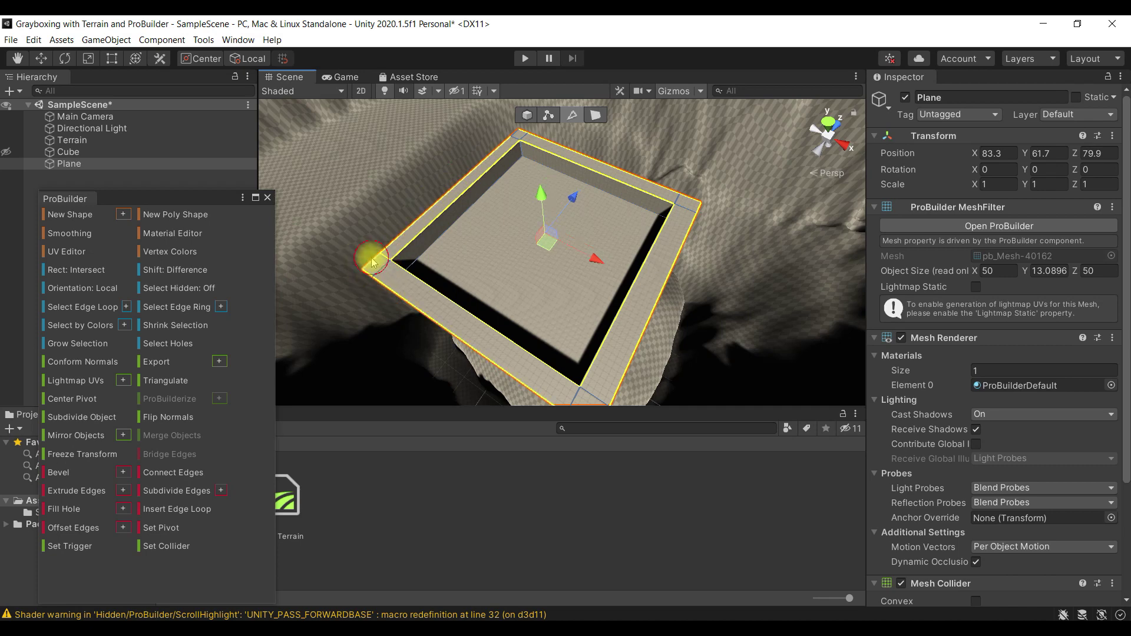
alt+drag(662, 292, 468, 371)
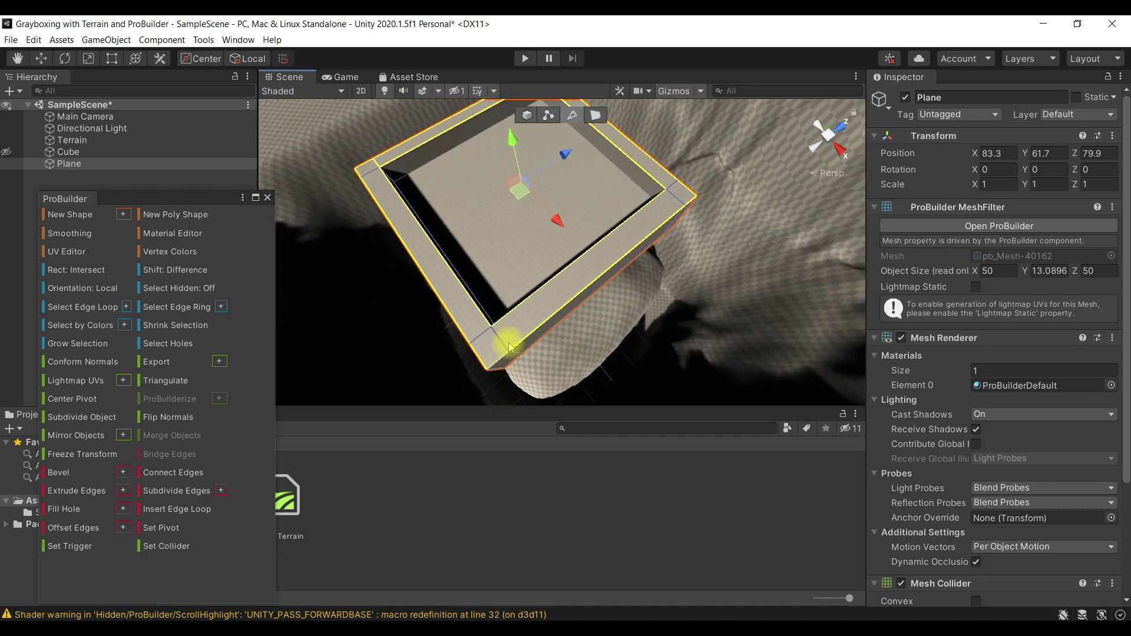
alt+drag(667, 301, 564, 264)
scroll(565, 263, up, 5)
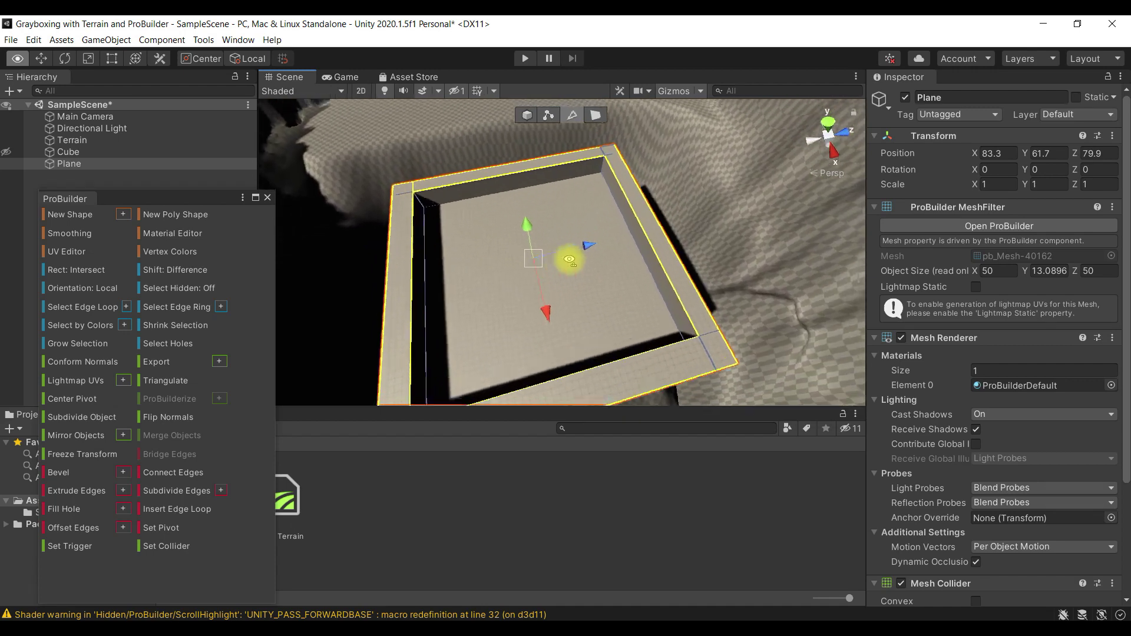
alt+drag(582, 272, 444, 344)
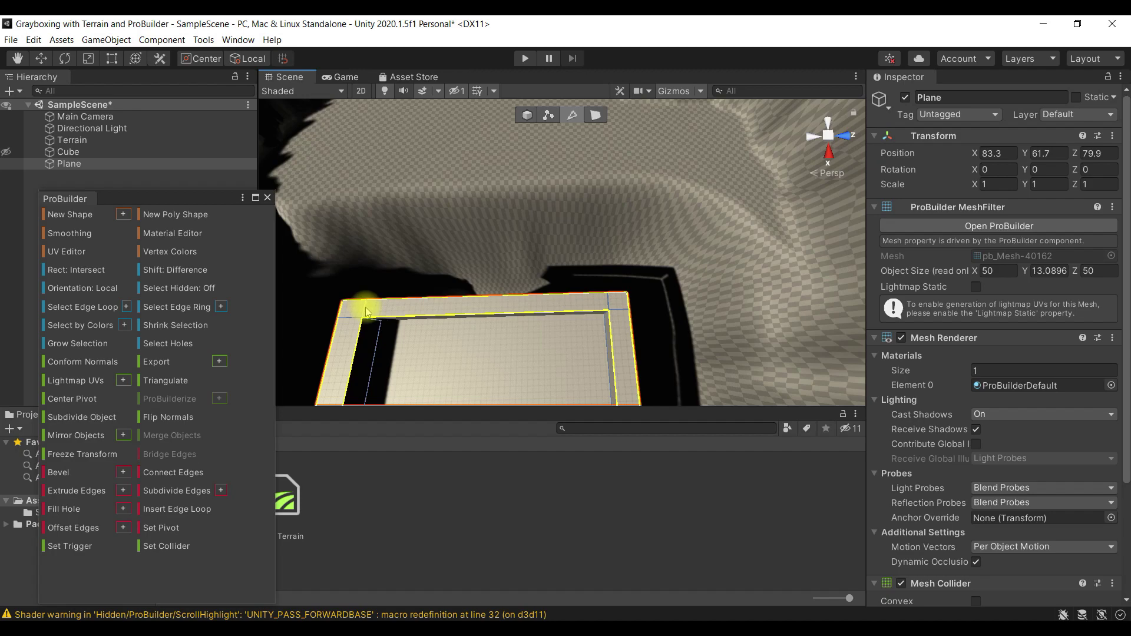
alt+drag(608, 353, 416, 316)
alt+drag(612, 306, 558, 312)
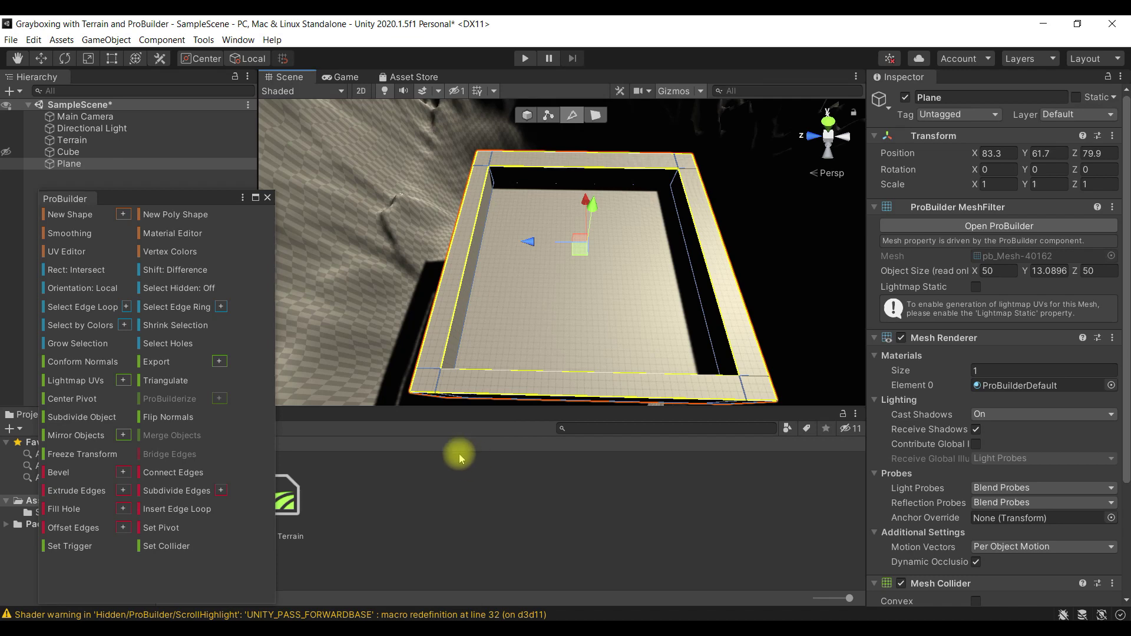
- Bevel the selected top rim edges with a distance of 0.5 and close the bevel settings
click(123, 473)
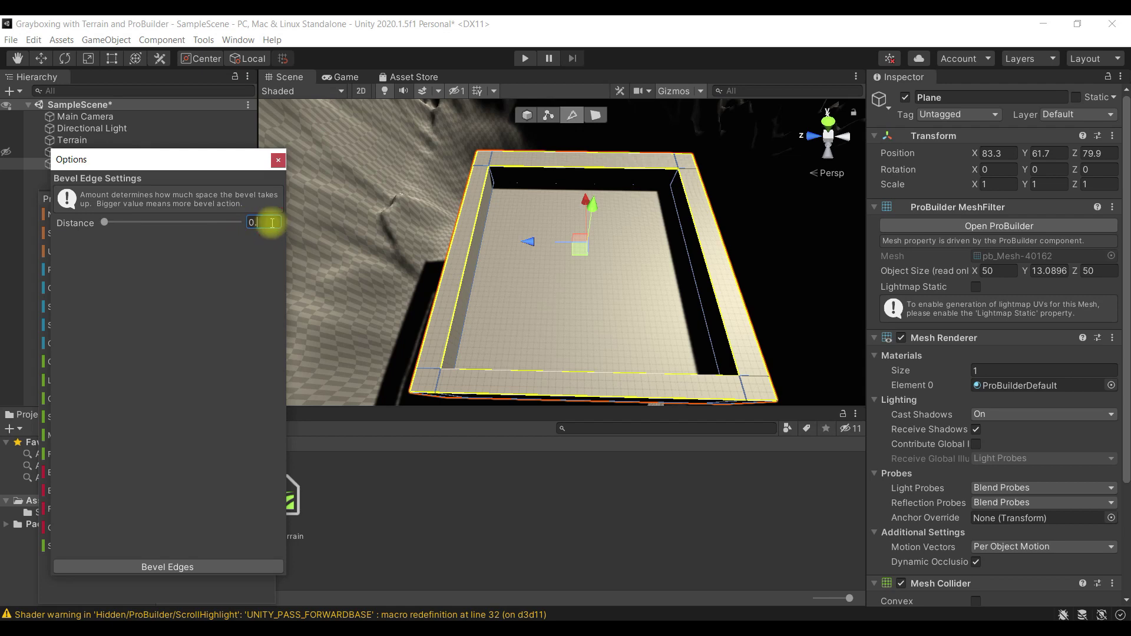
click(251, 569)
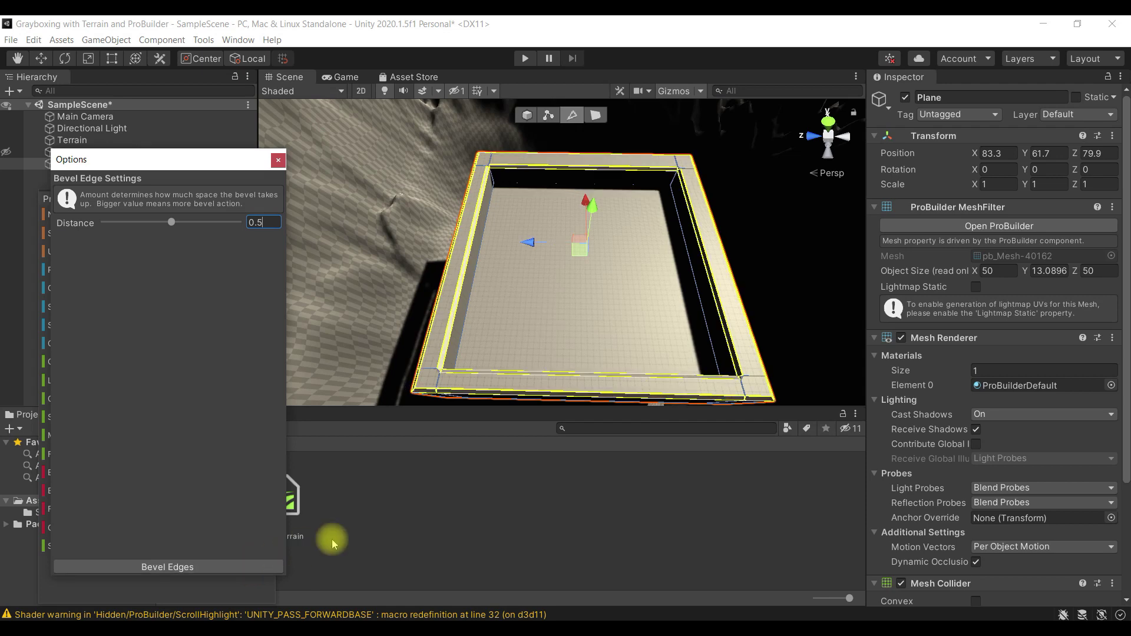
click(278, 161)
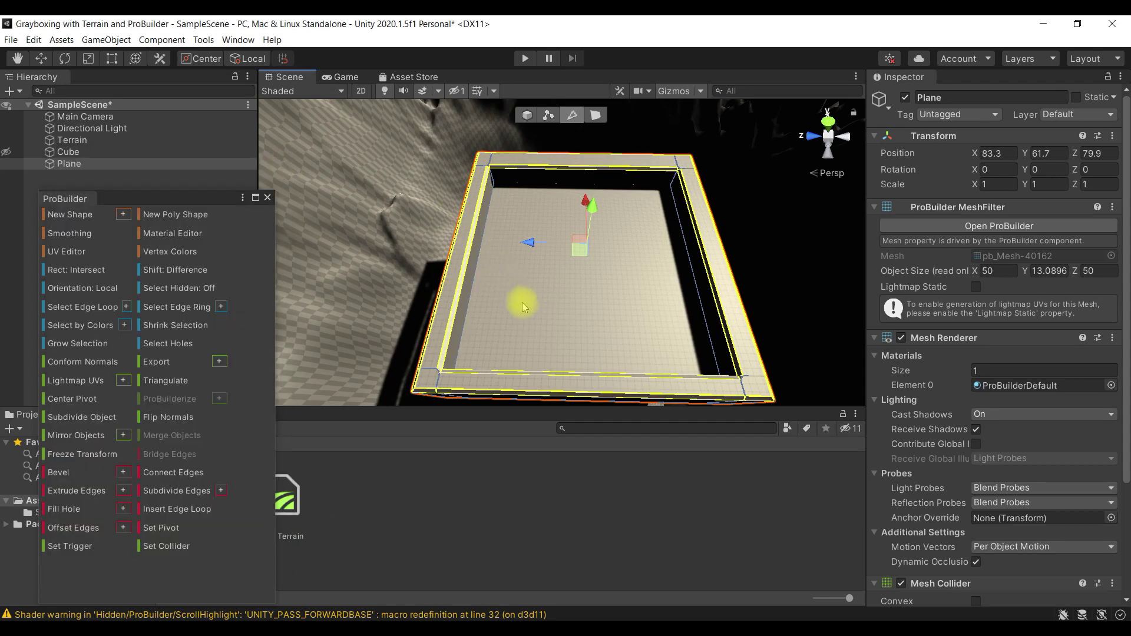
- Select the large floor face inside the walls in face selection mode and apply Subdivide Object to the Plane
scroll(523, 306, up, 5)
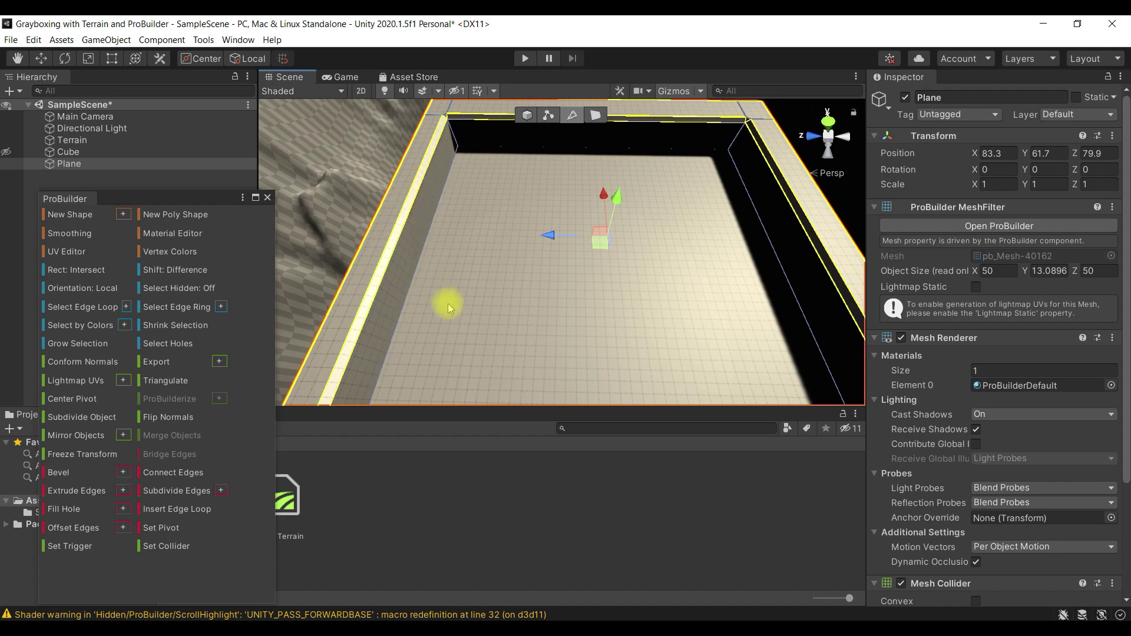
alt+drag(448, 304, 538, 224)
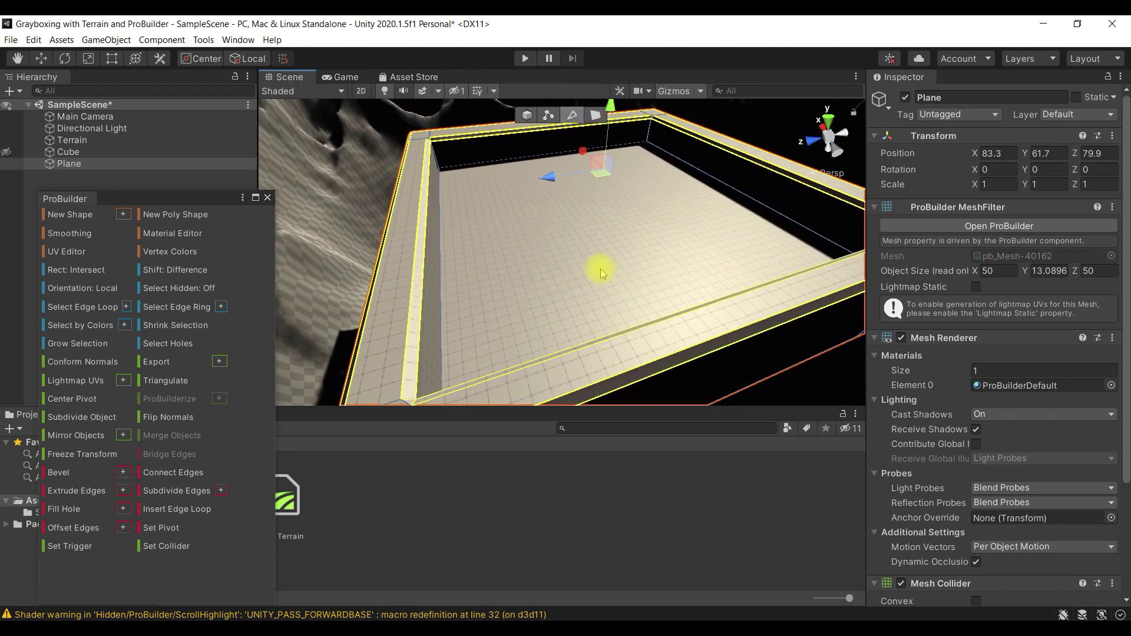
alt+drag(663, 293, 606, 328)
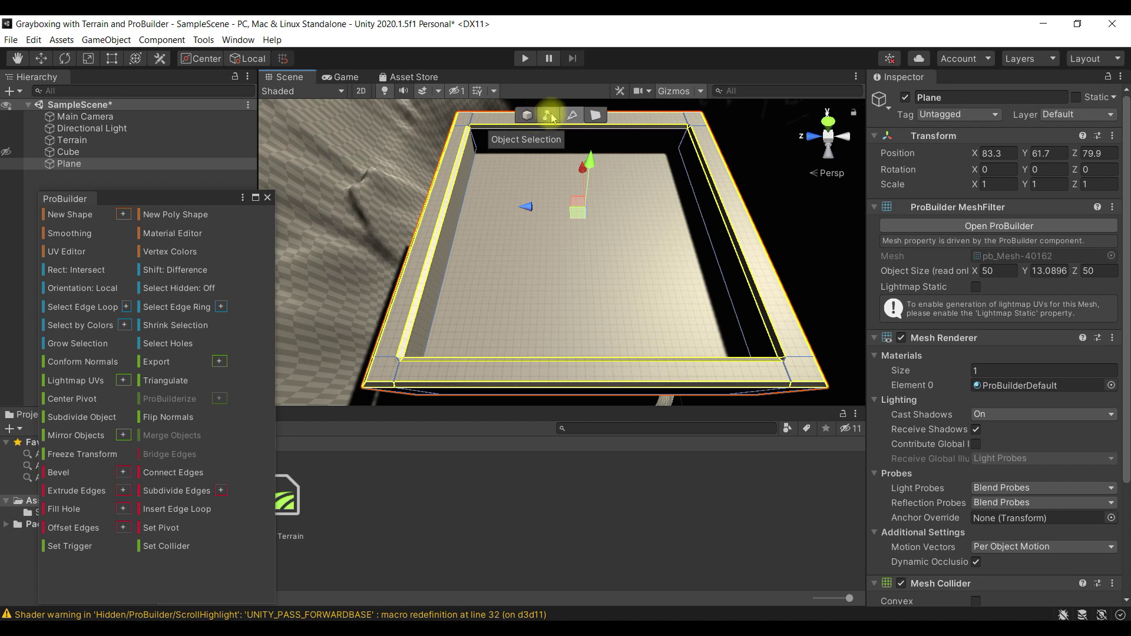
click(596, 115)
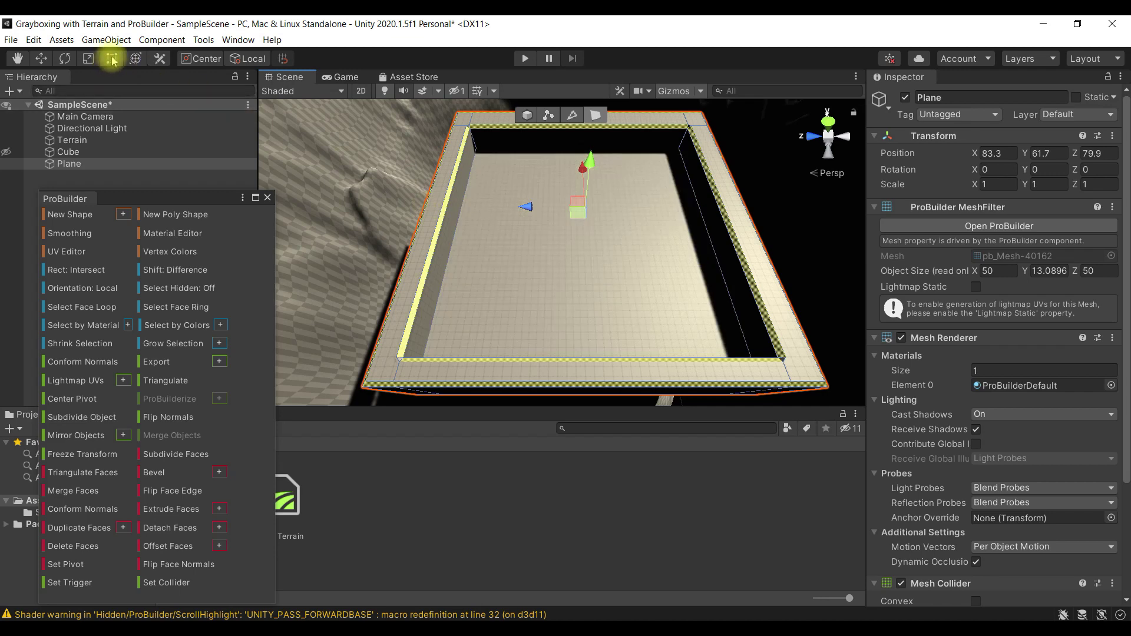
click(89, 59)
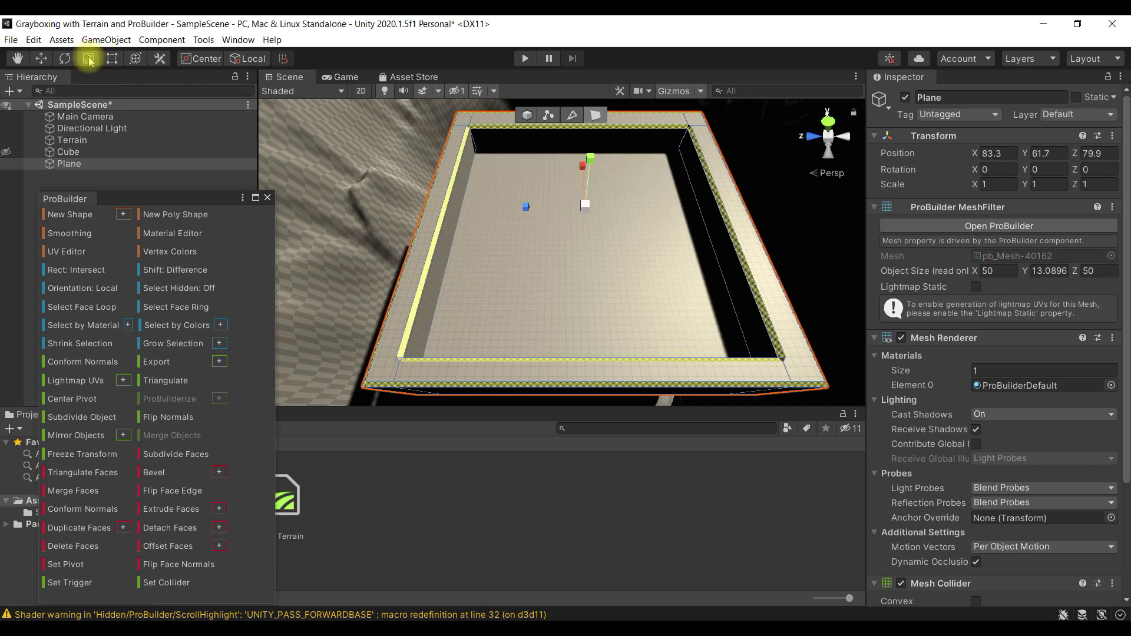
click(553, 247)
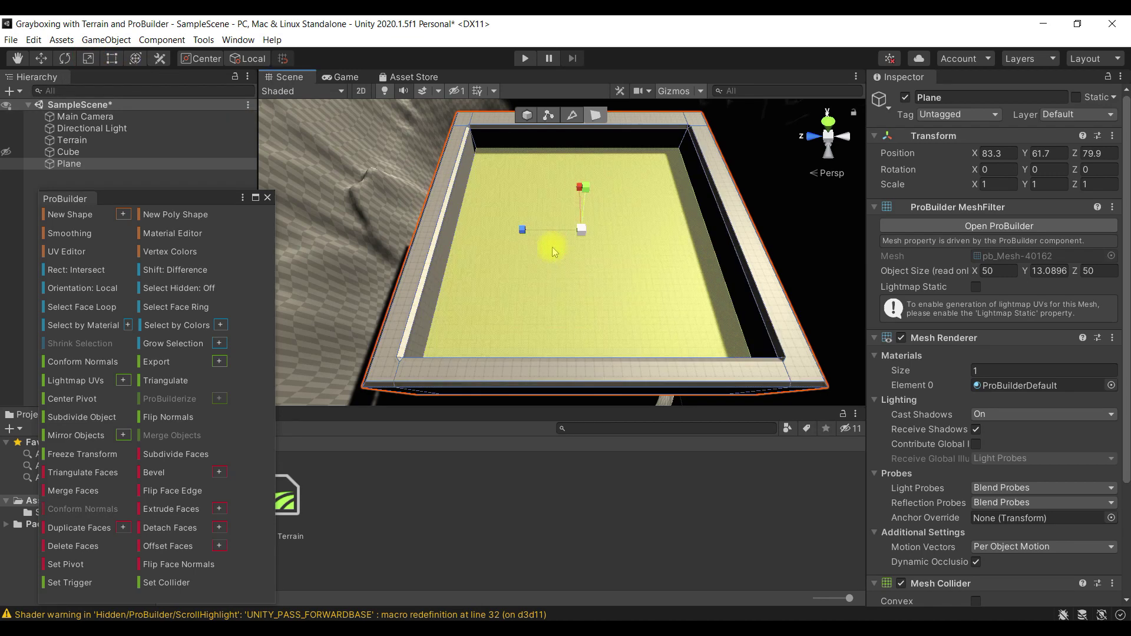
click(100, 419)
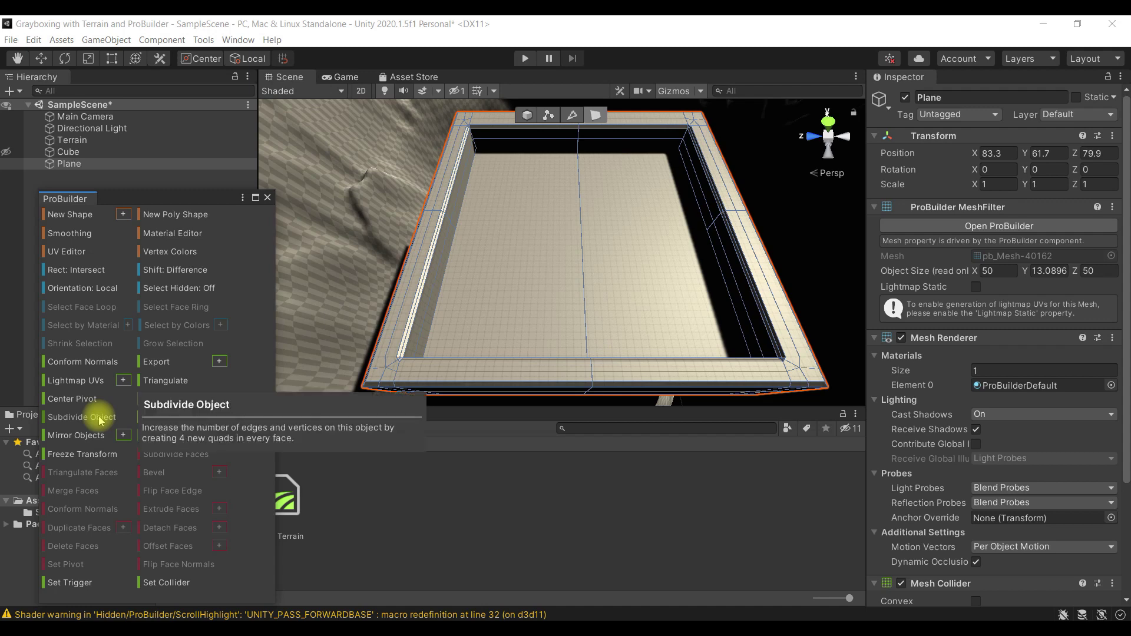
- Try applying Subdivide Object to the Plane again with its four floor quadrants selected, and undo the object subdivisions
click(530, 253)
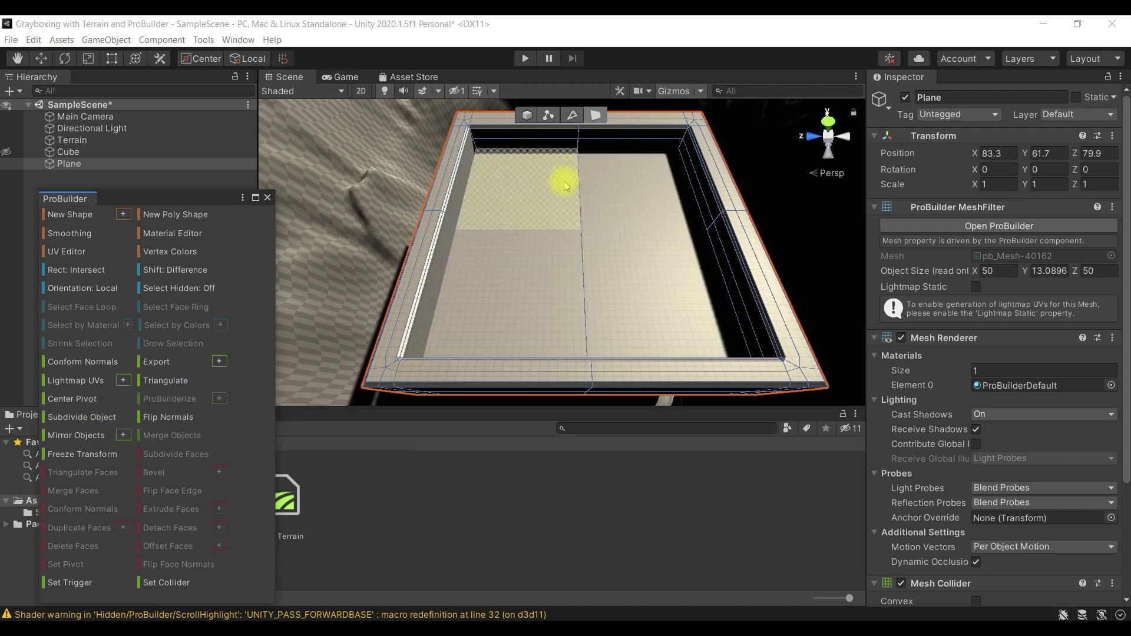
click(98, 420)
key(ctrl+z)
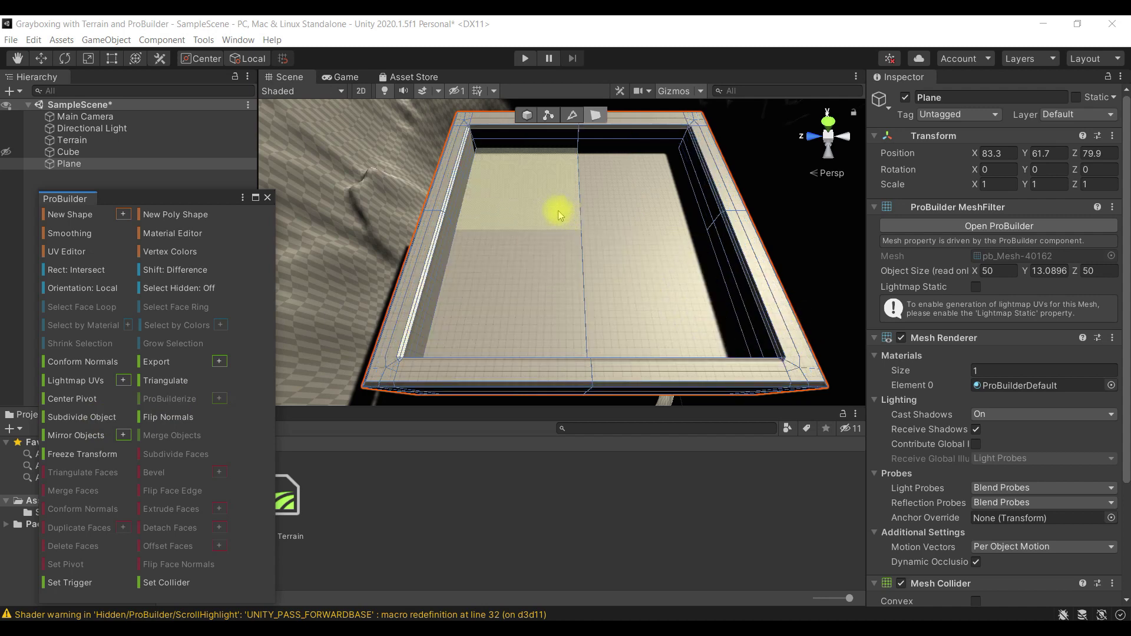
click(547, 207)
shift+click(540, 288)
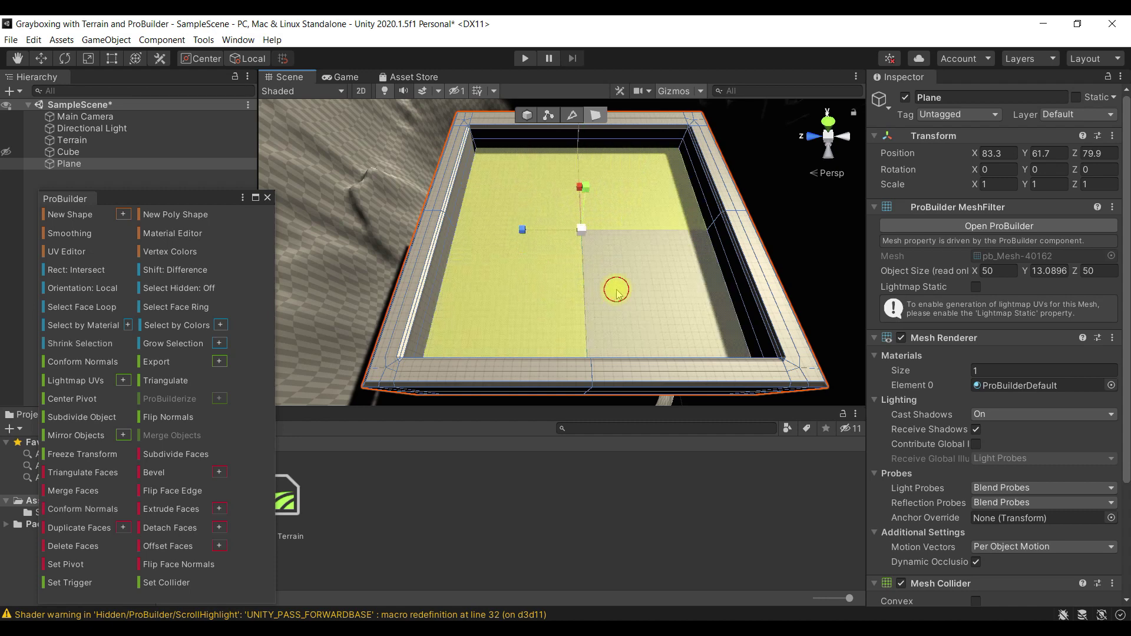
shift+click(613, 285)
click(87, 418)
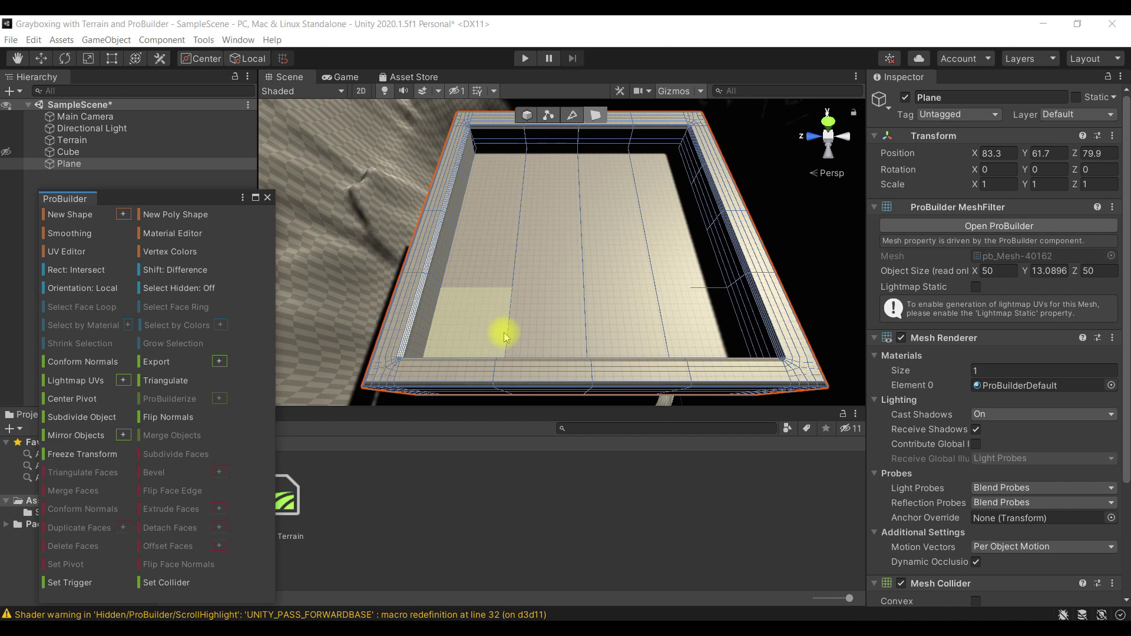
key(ctrl+z)
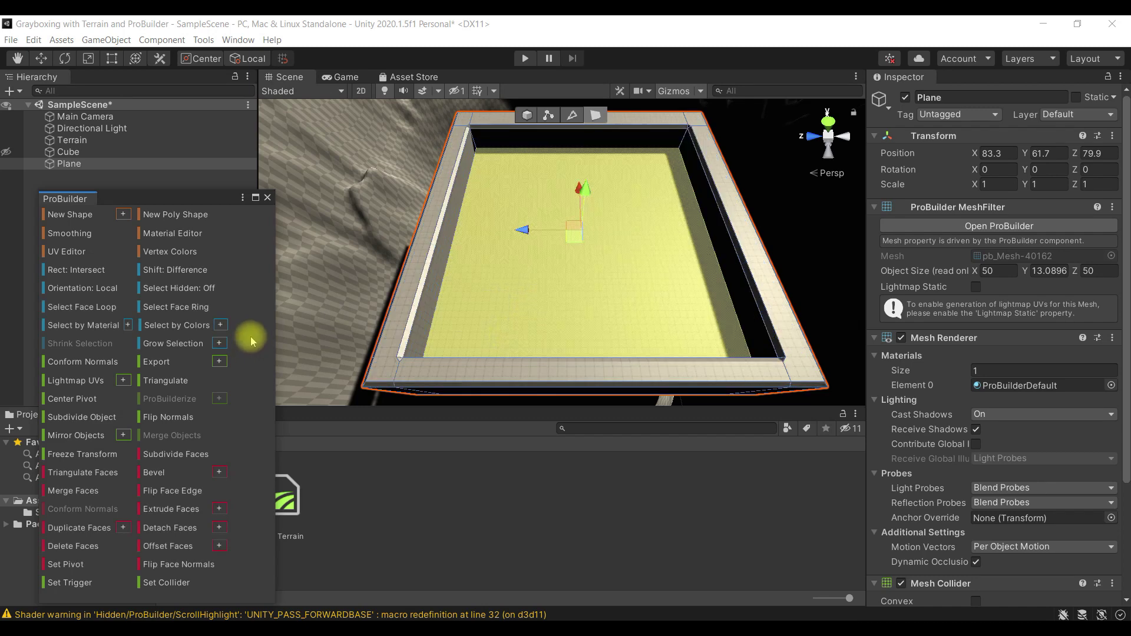
- Apply Subdivide Faces twice to the selected floor face to split it into a four by four grid
click(125, 471)
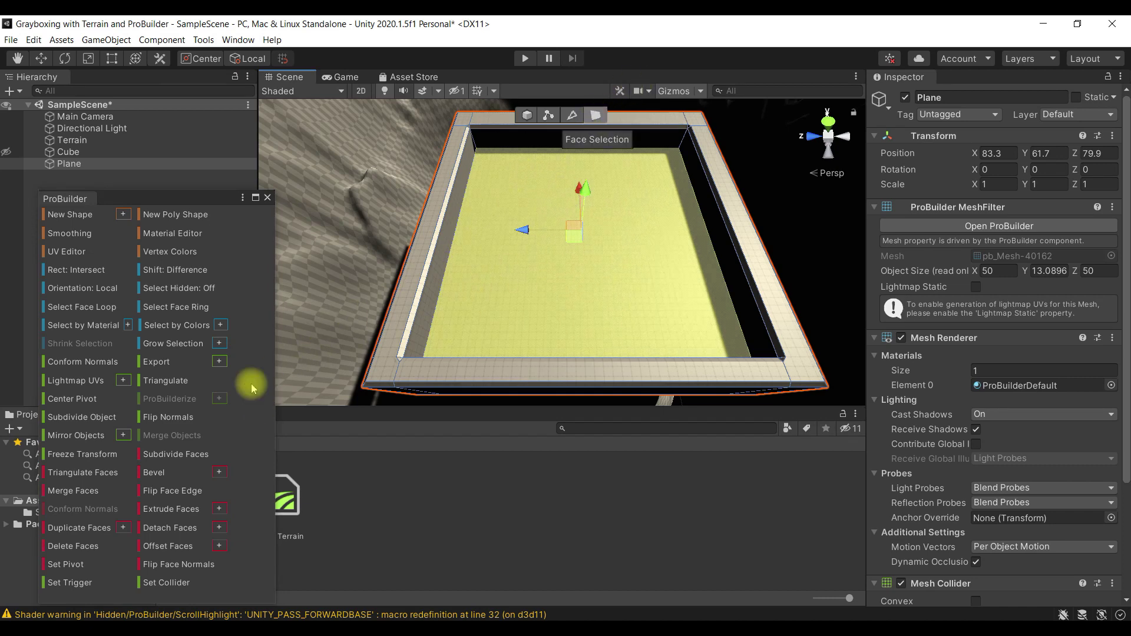
click(184, 458)
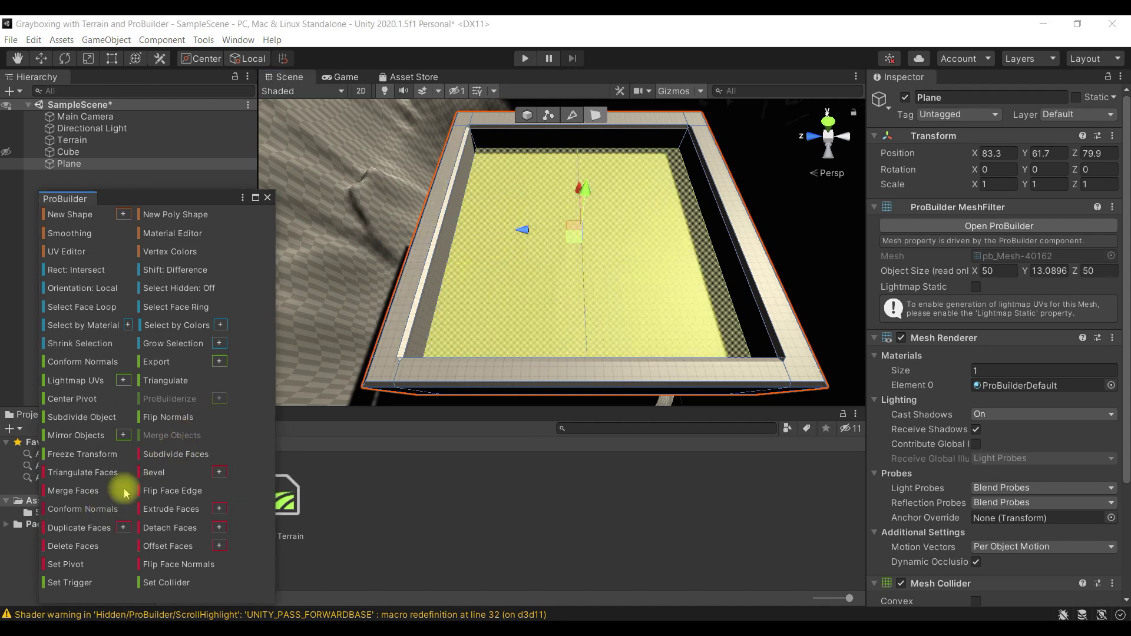
click(186, 463)
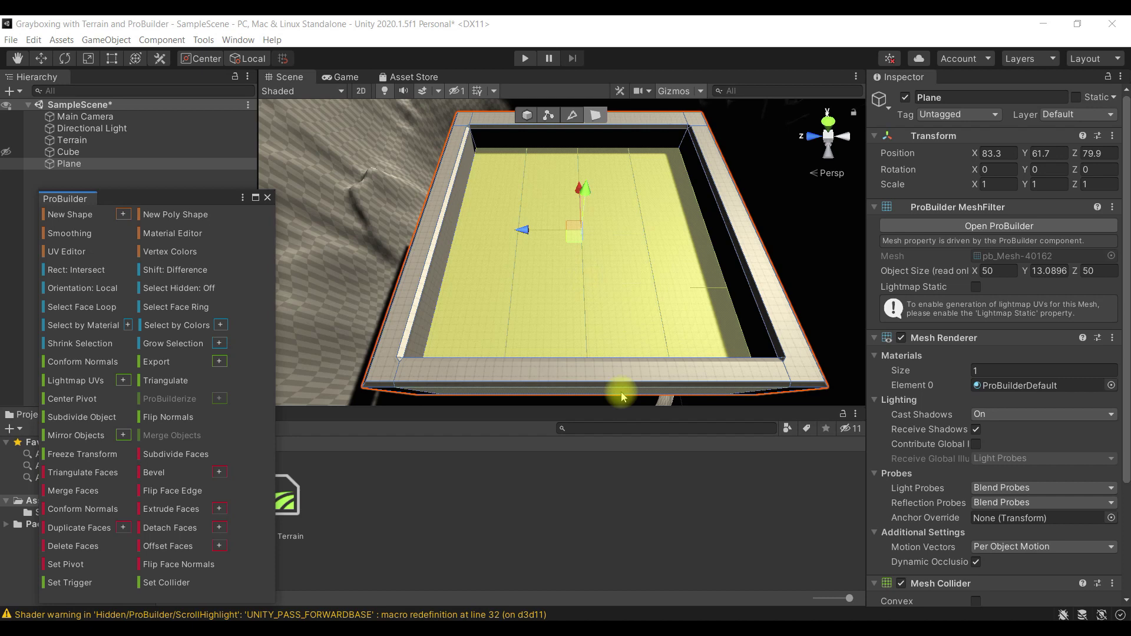
- Activate the Scale tool and select the four central faces of the subdivided floor
click(88, 61)
click(576, 215)
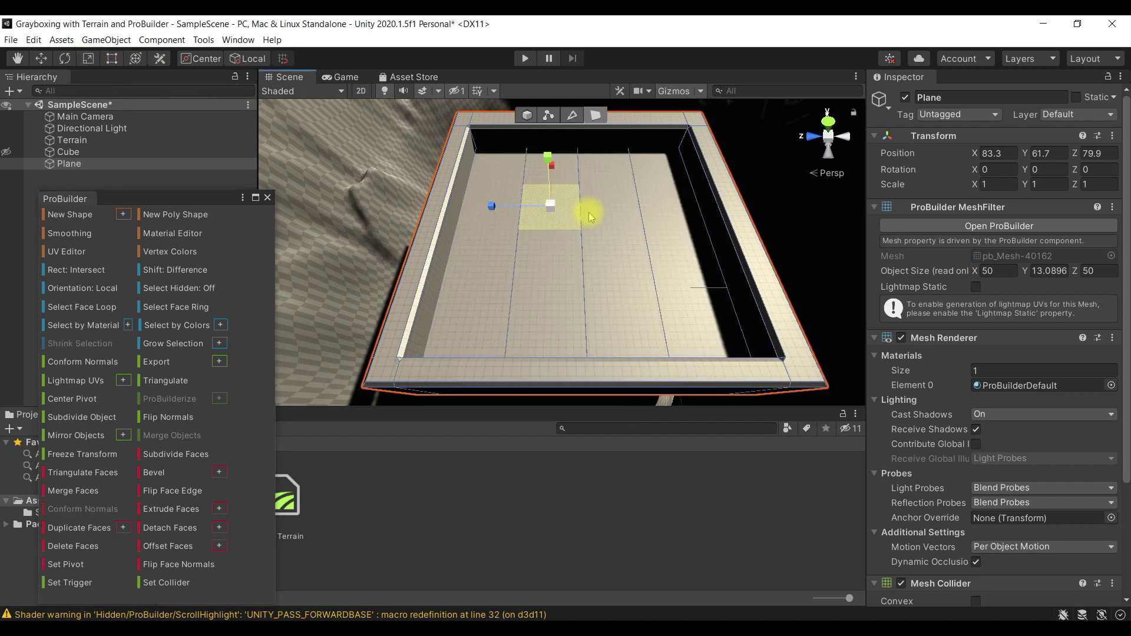
shift+click(611, 239)
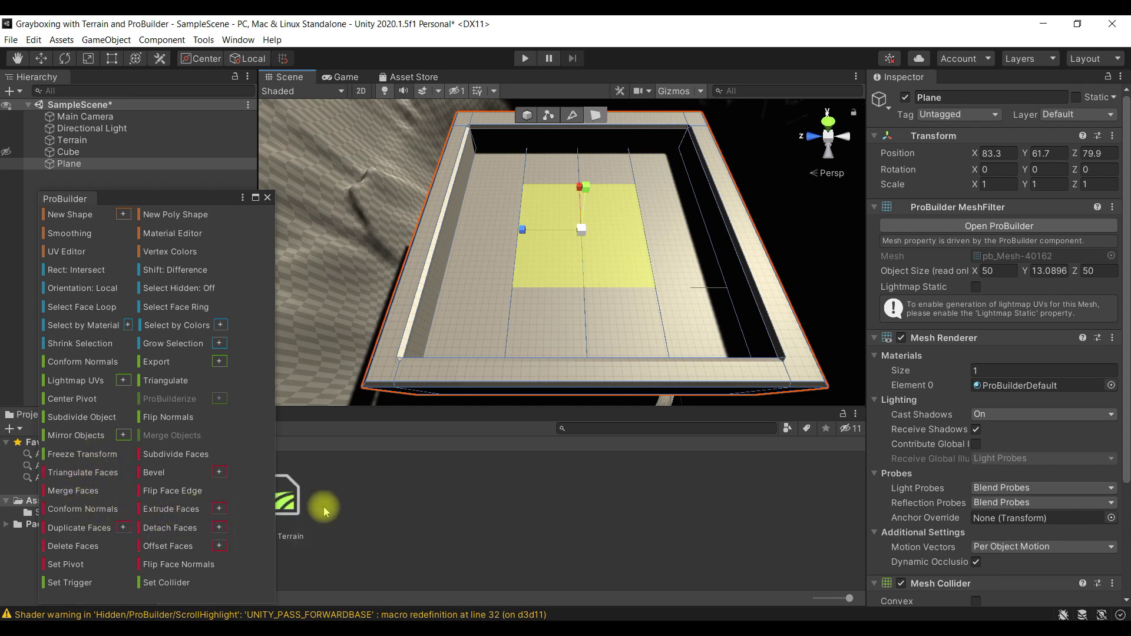
- Try extruding the four central faces by 5 along Face Normal and lowering them below the floor, undo both changes and close the extrude settings
click(219, 509)
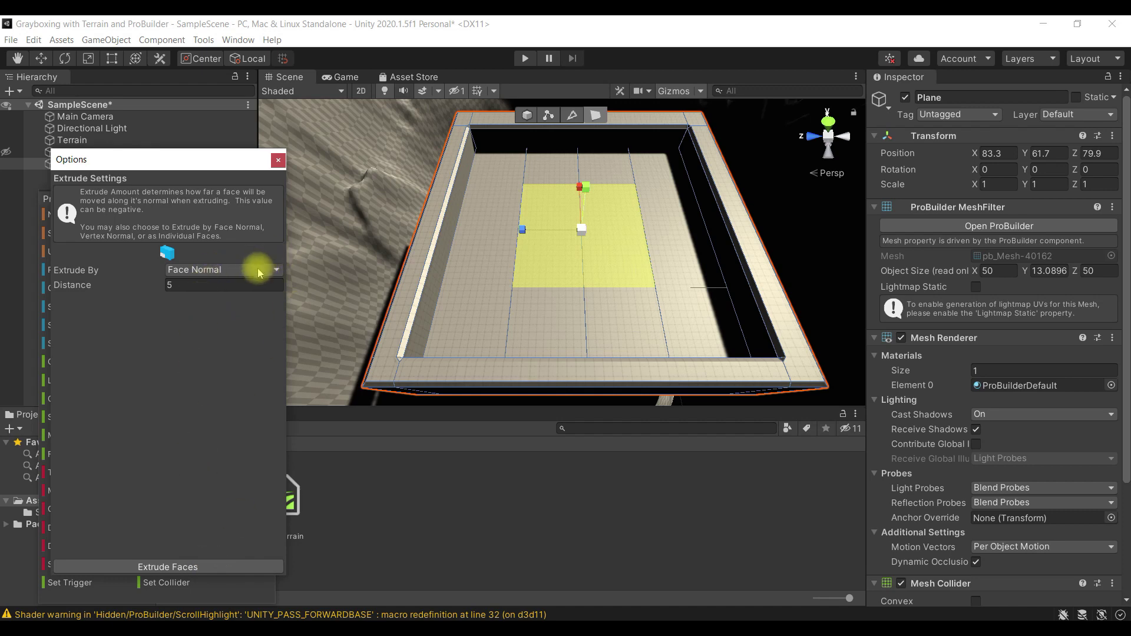
click(226, 566)
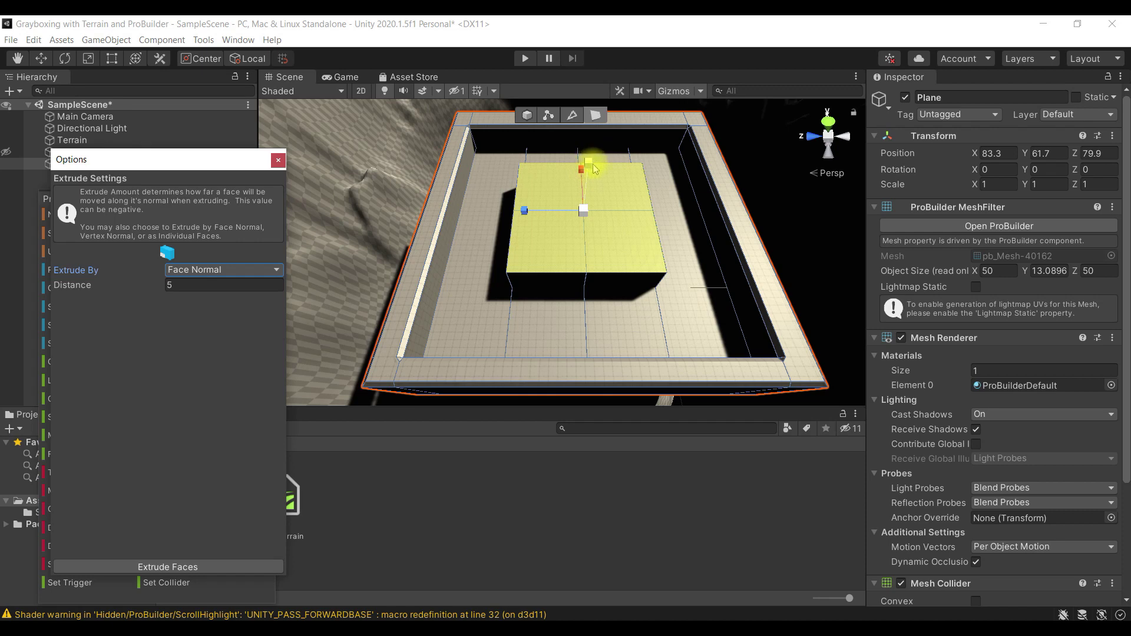
drag(587, 172, 586, 207)
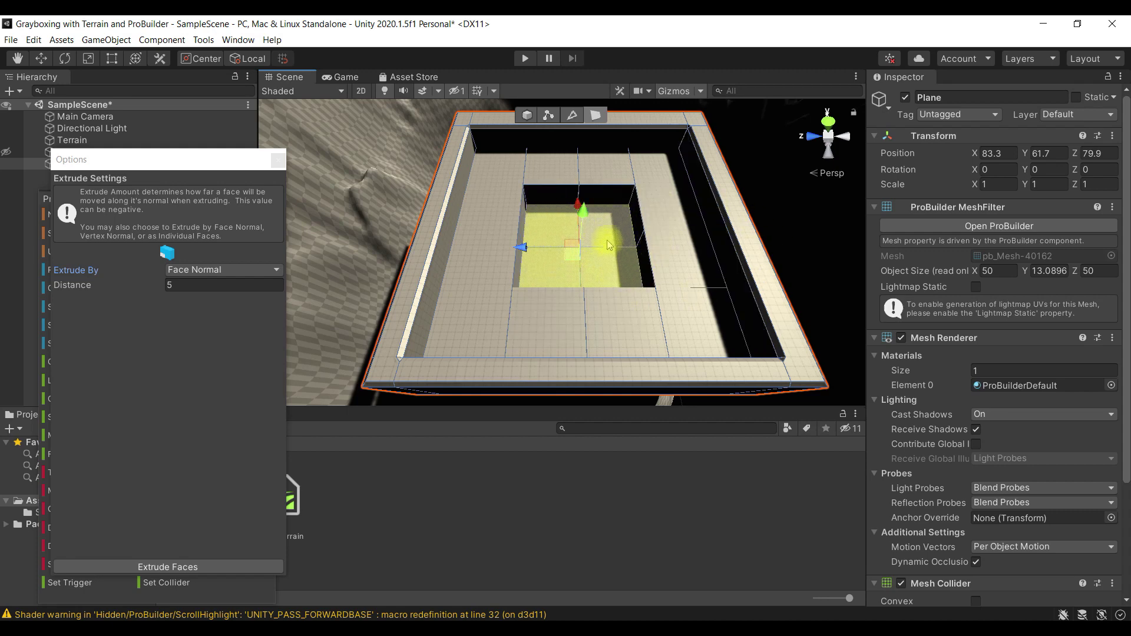
key(ctrl+z)
key(ctrl+z)
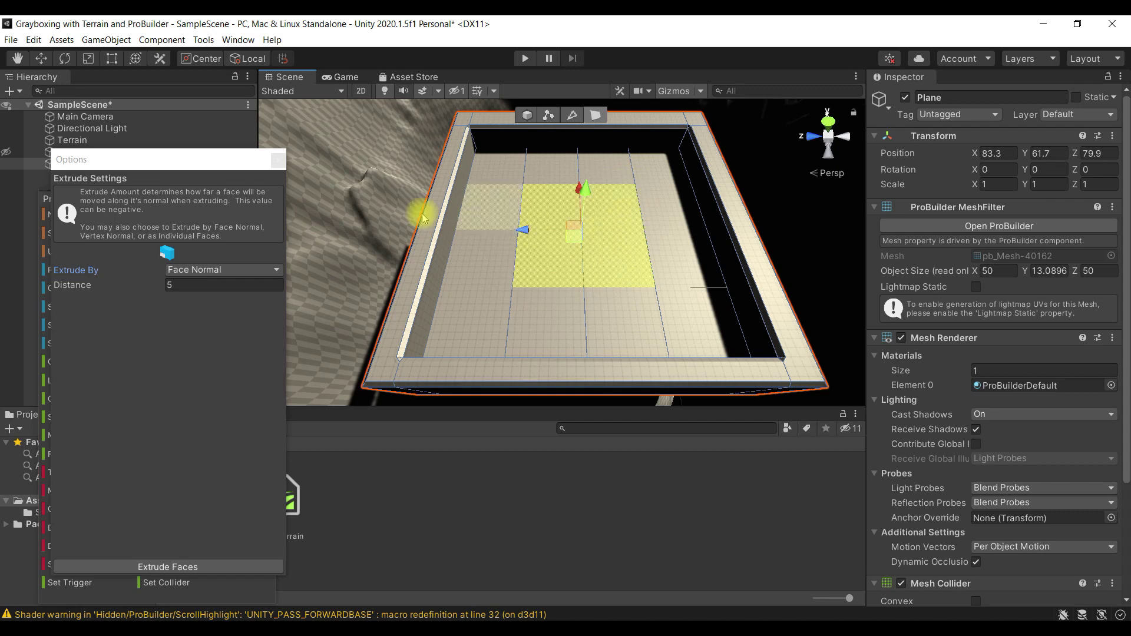
click(278, 161)
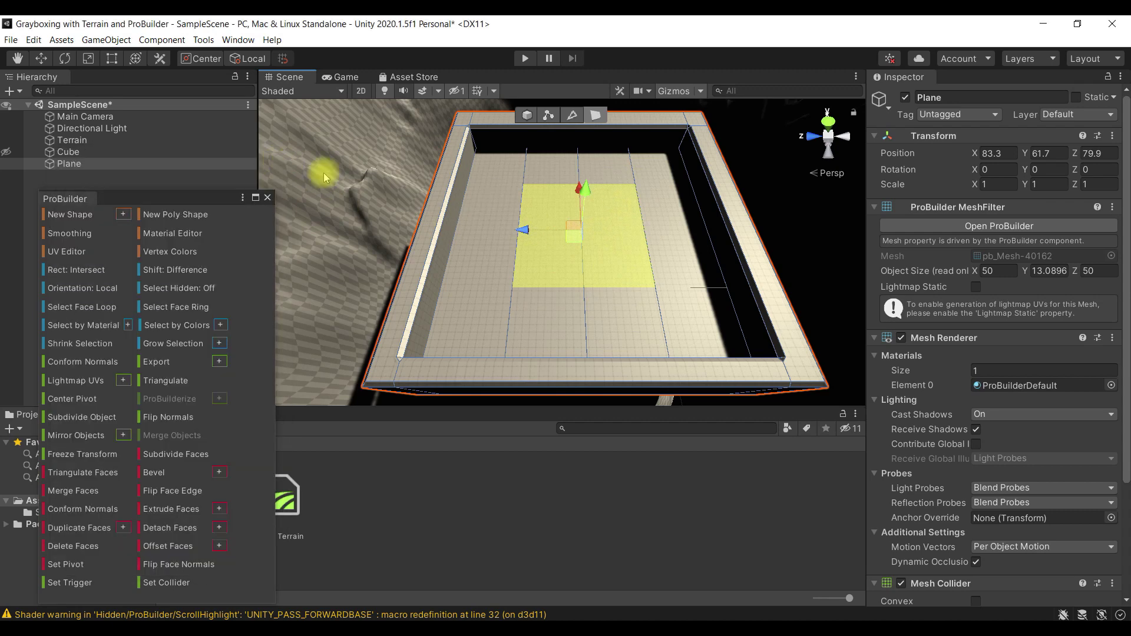
- Switch to edge selection and scale the edges of the four central faces uniformly inward to a small square at the floor's centre
click(572, 116)
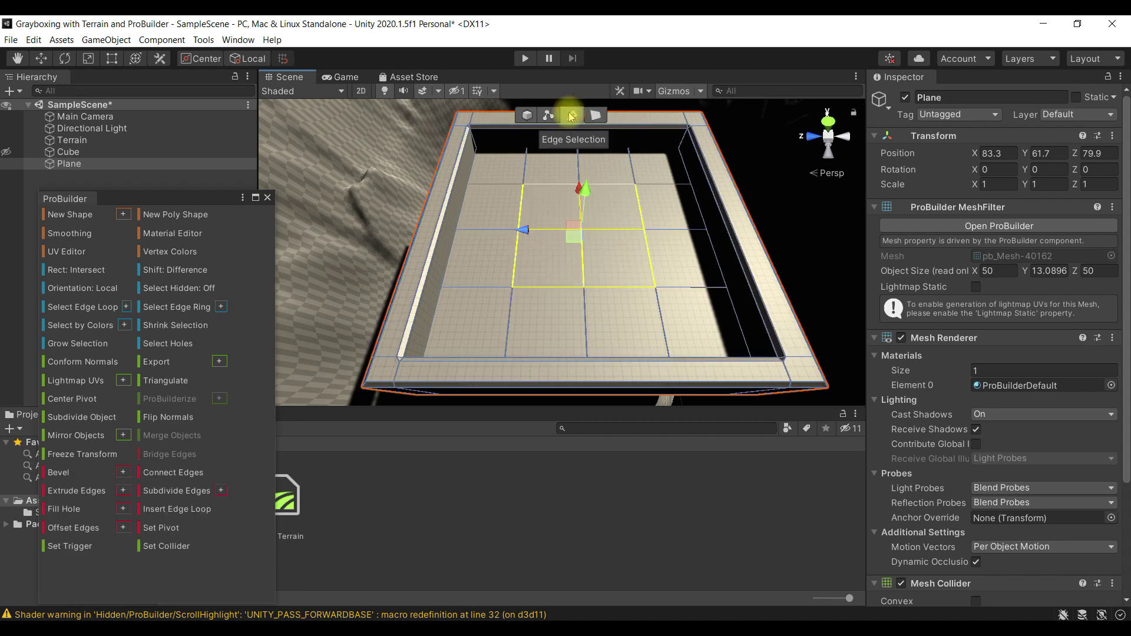
drag(582, 199, 589, 216)
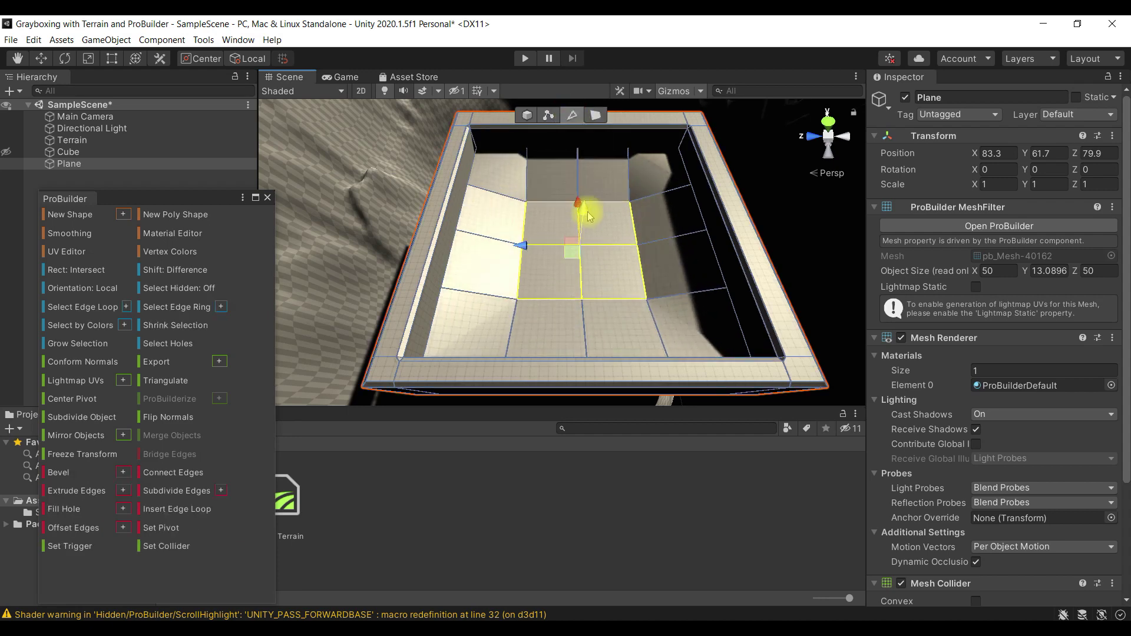
key(ctrl+z)
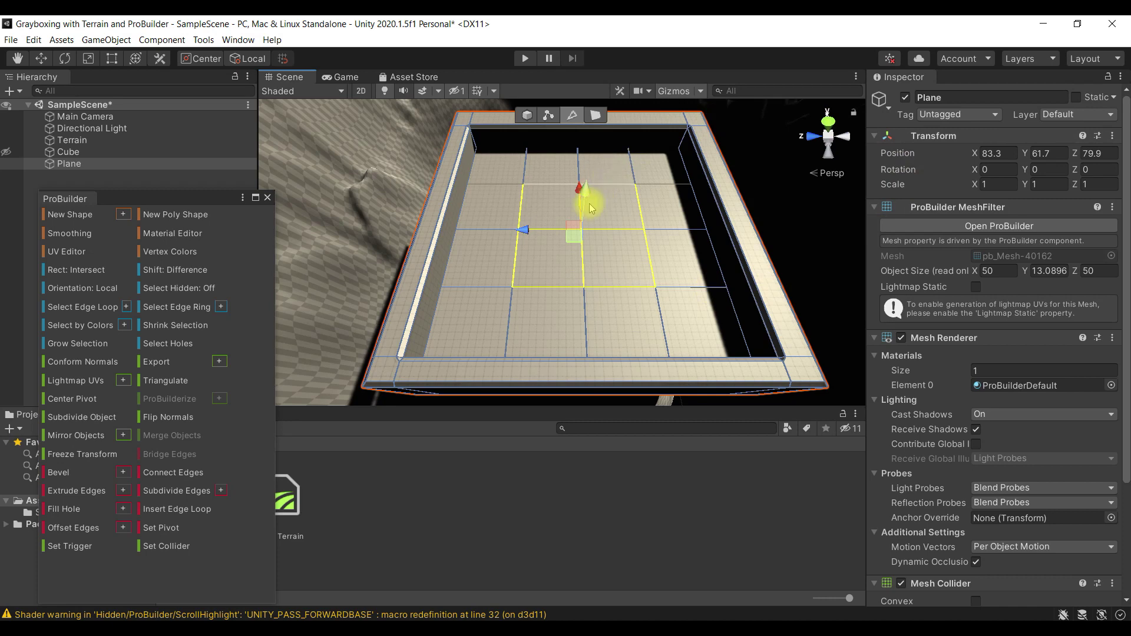
key(e)
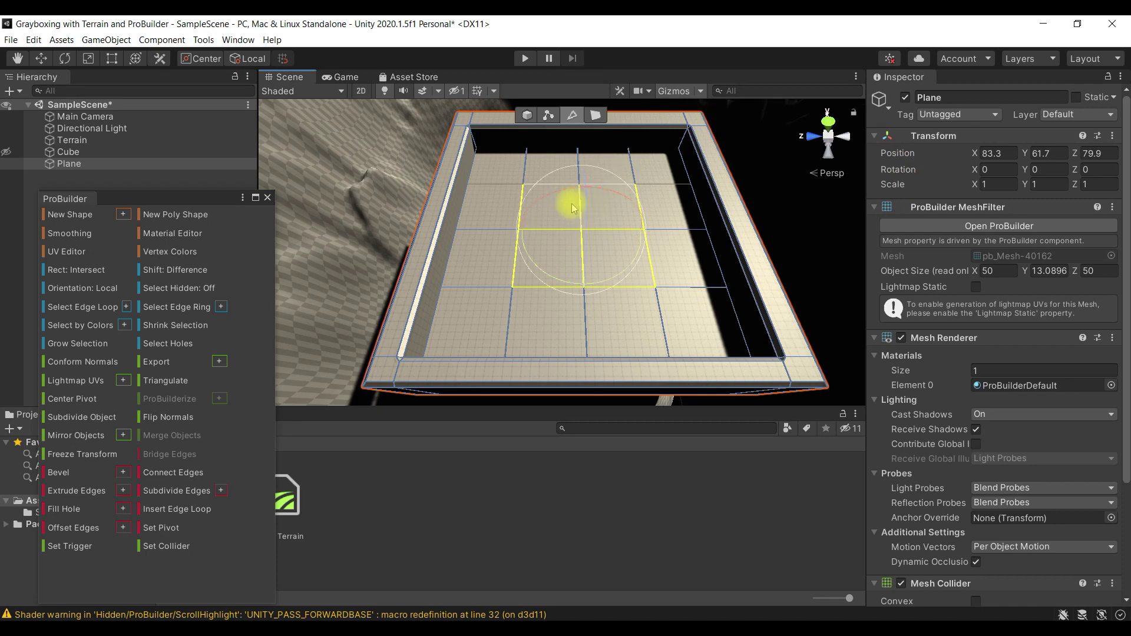
drag(582, 234, 600, 283)
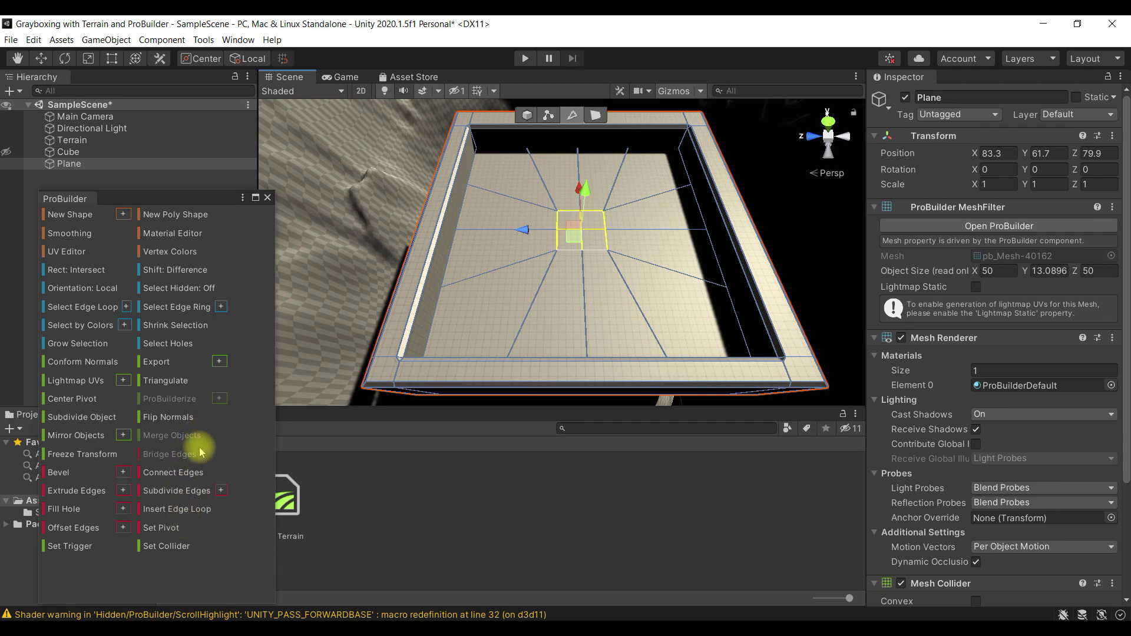
- Return to face selection and extrude the shrunken central faces by Face Normal with a distance of 5
click(595, 115)
click(569, 226)
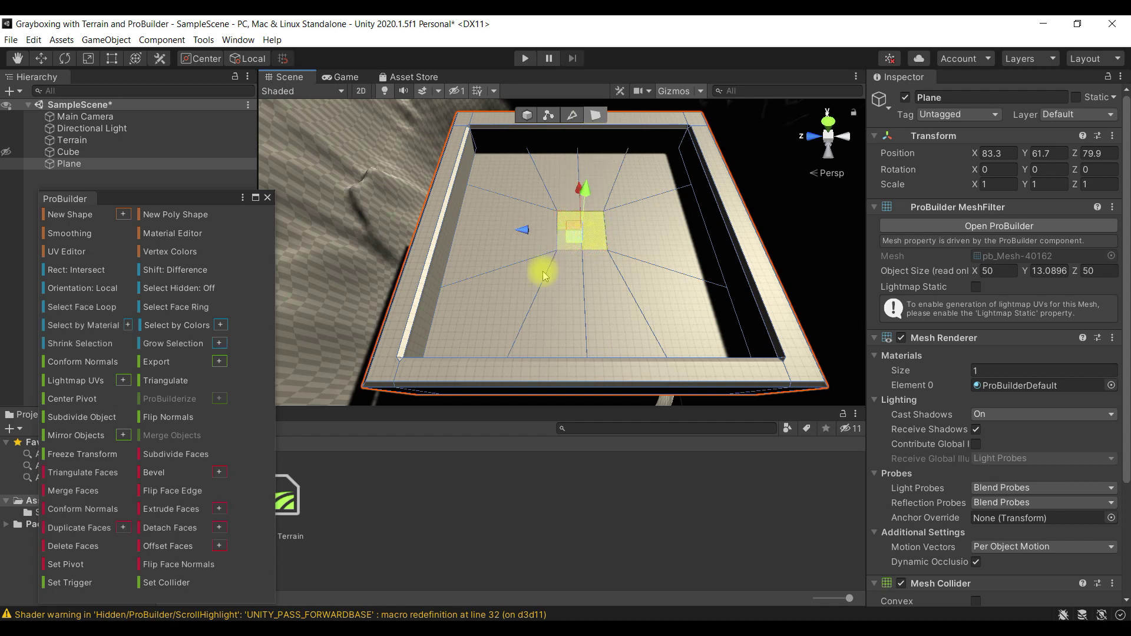
click(219, 509)
click(221, 567)
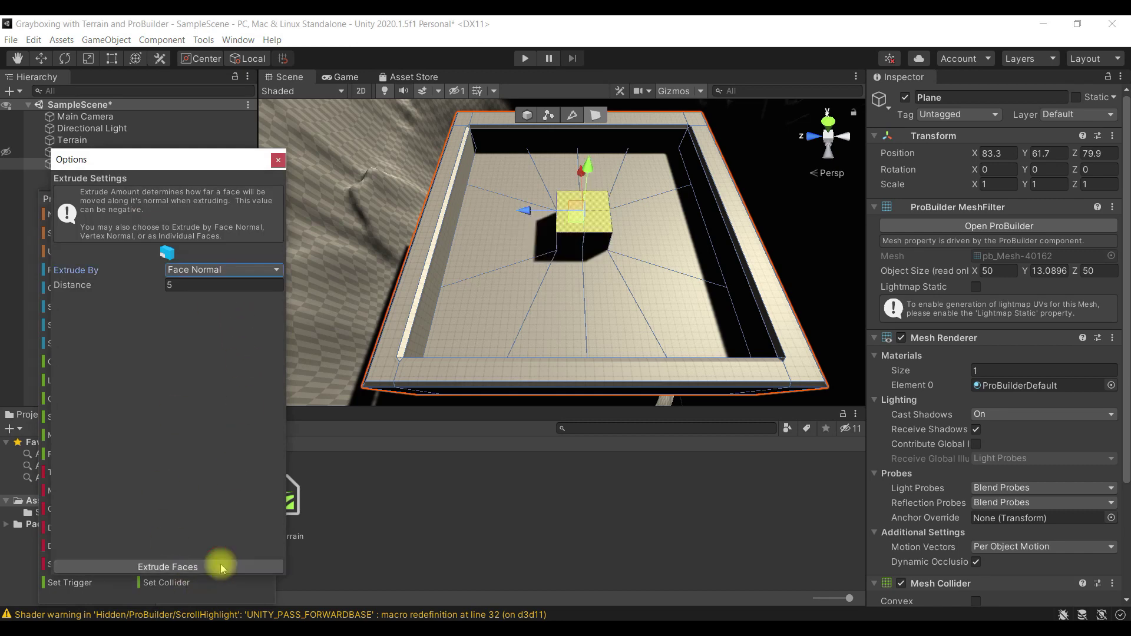
- Lower the extruded central faces below floor level to form a shallow square pit, and close the extrude settings
click(588, 170)
drag(587, 169, 606, 207)
scroll(605, 207, up, 4)
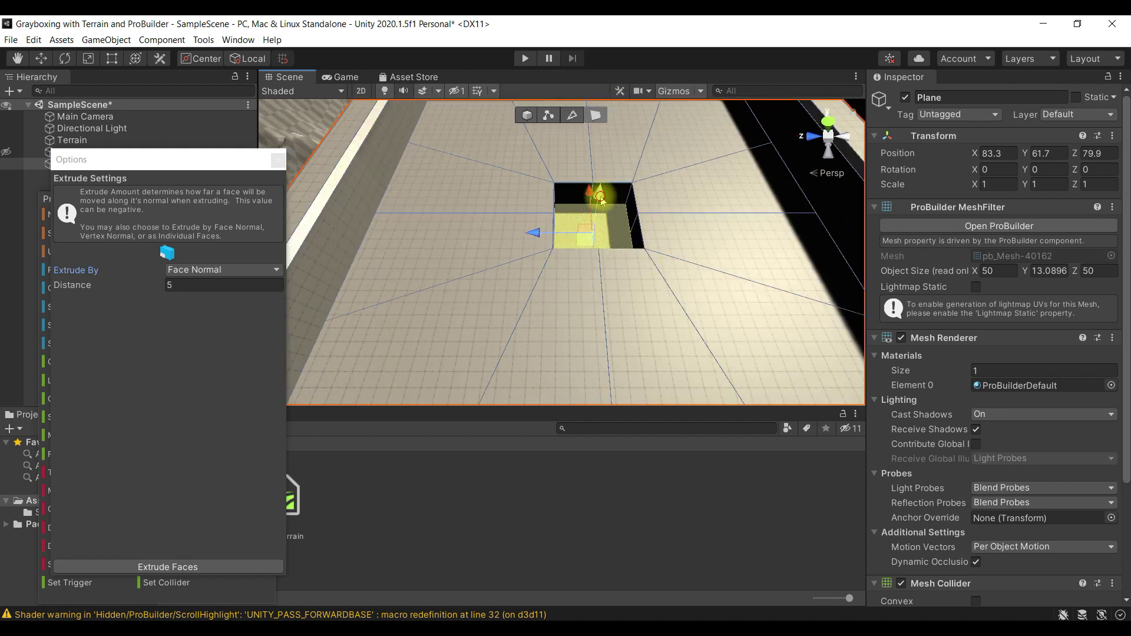
drag(602, 200, 602, 198)
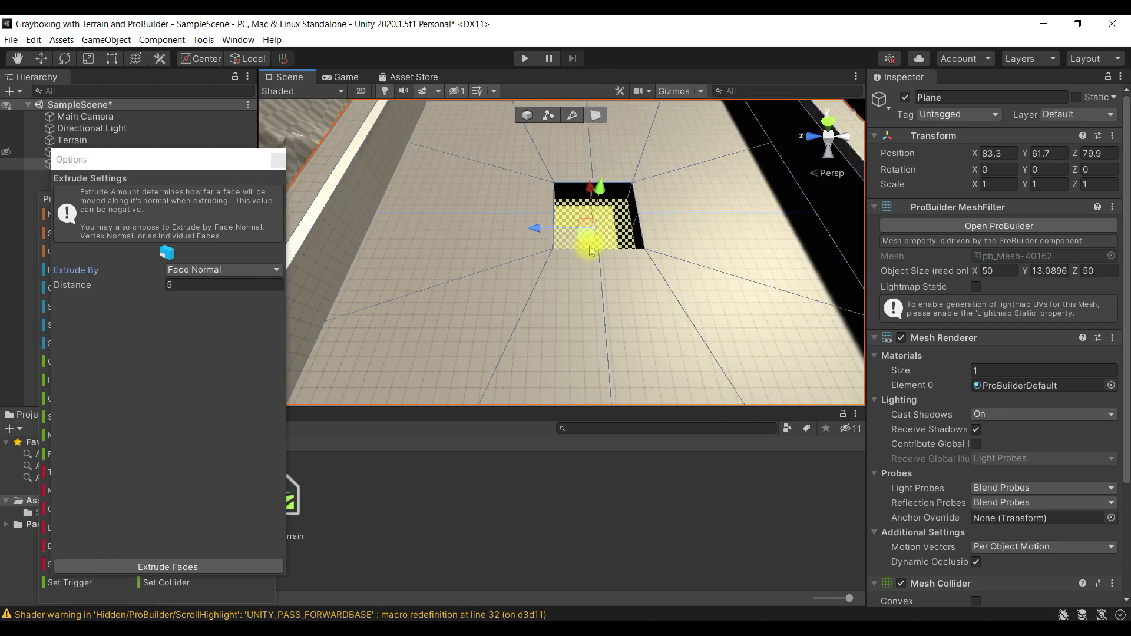
click(278, 160)
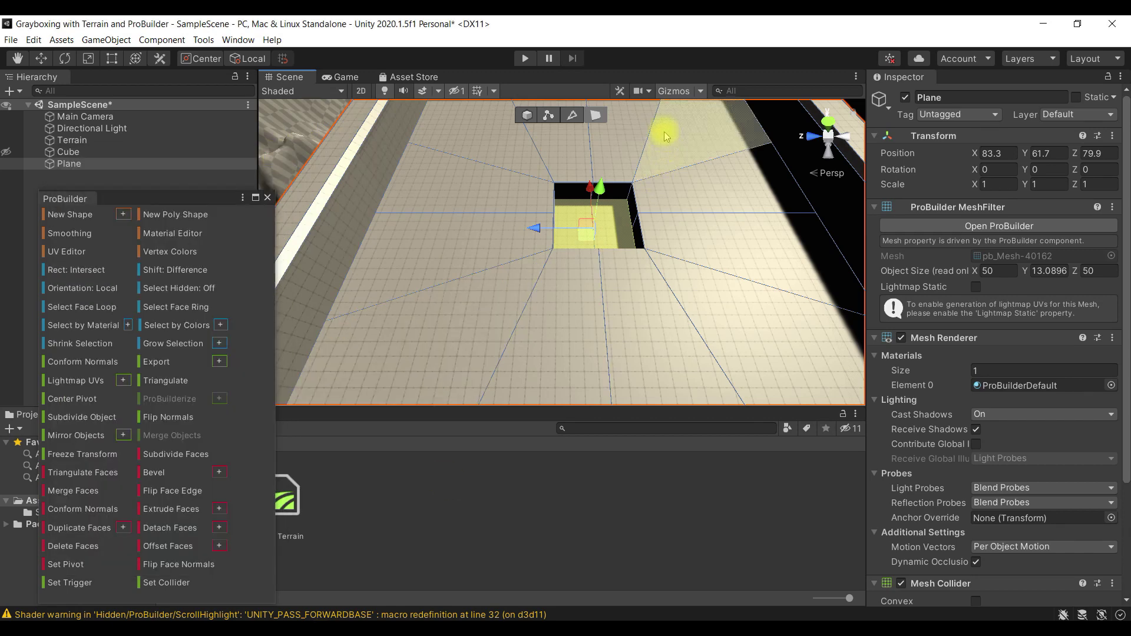
- Close the ProBuilder window and inspect the square pit inside the walled structure from different angles
click(705, 227)
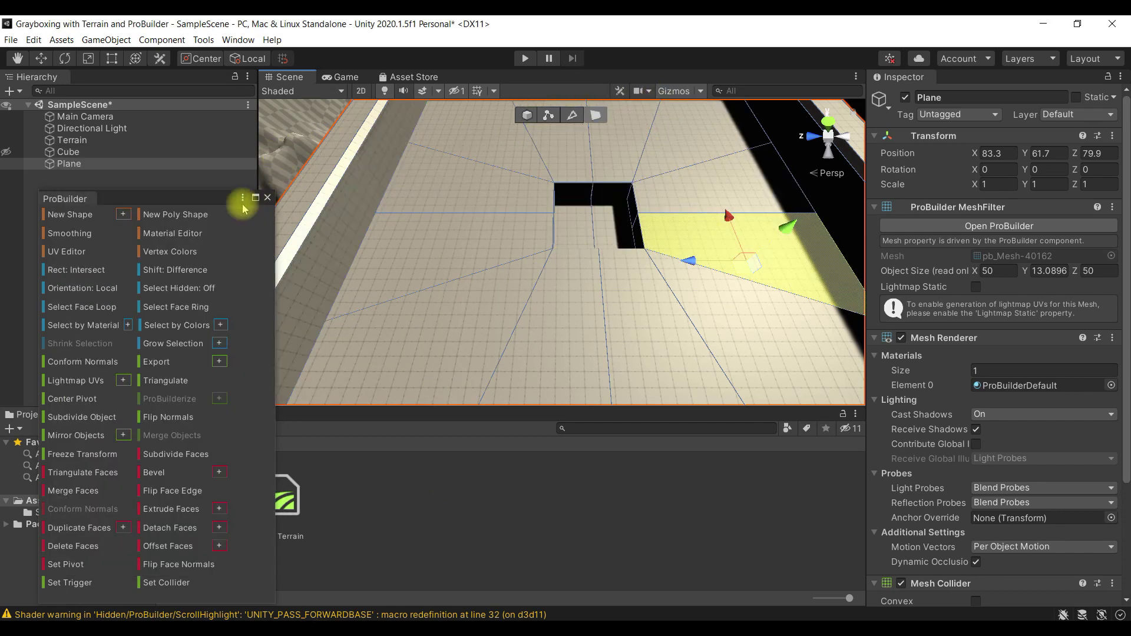
right_click(83, 203)
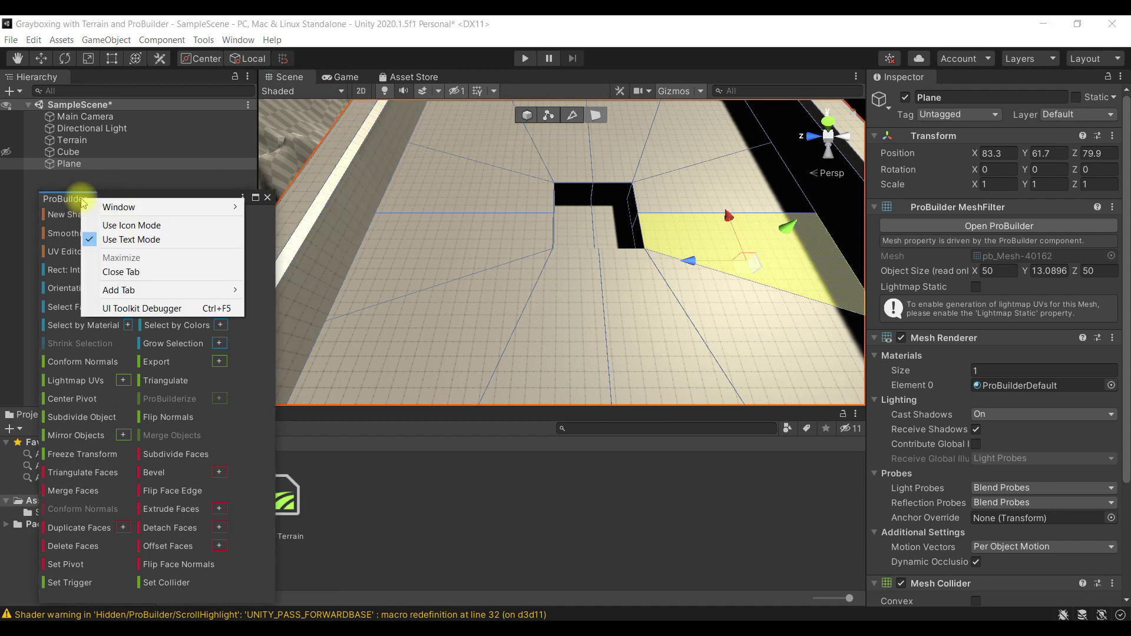
click(146, 271)
alt+drag(692, 270, 227, 312)
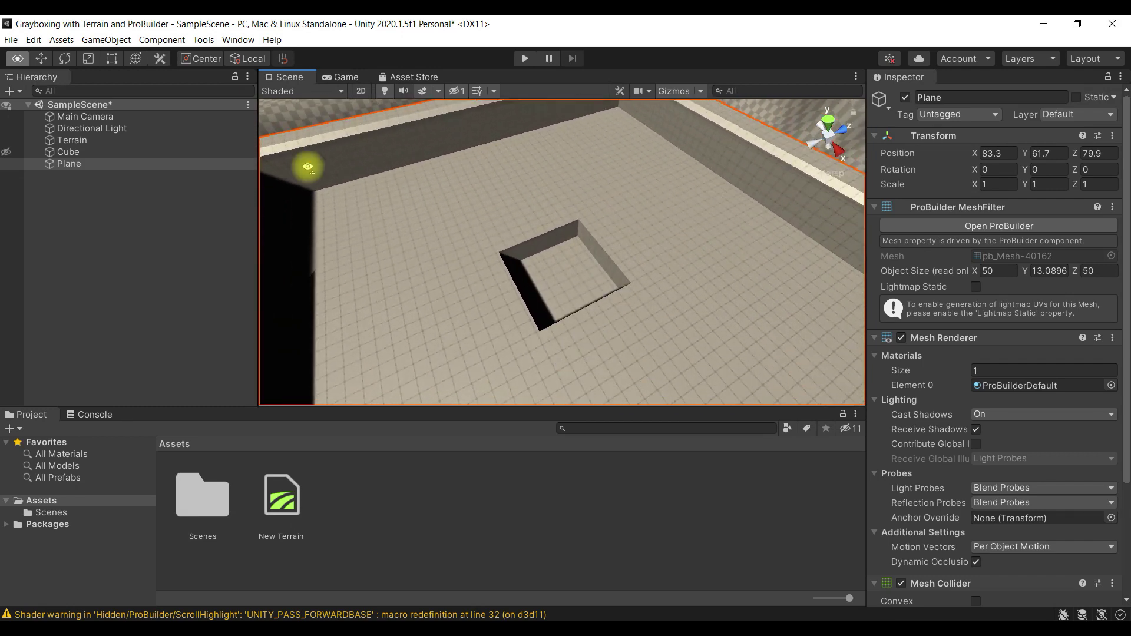
alt+drag(309, 168, 398, 199)
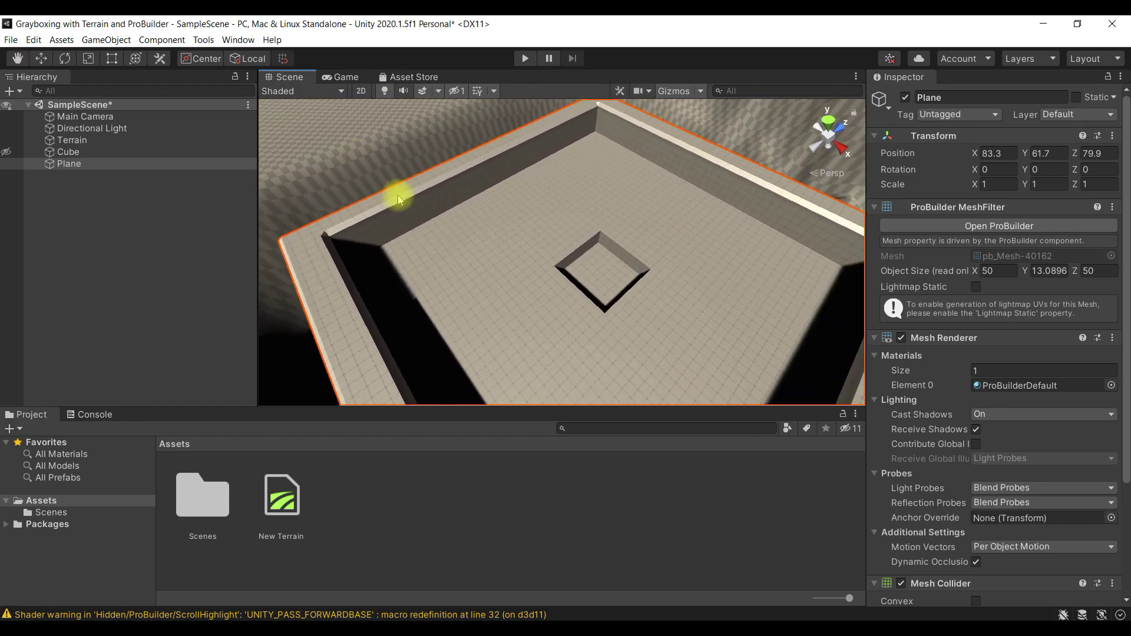